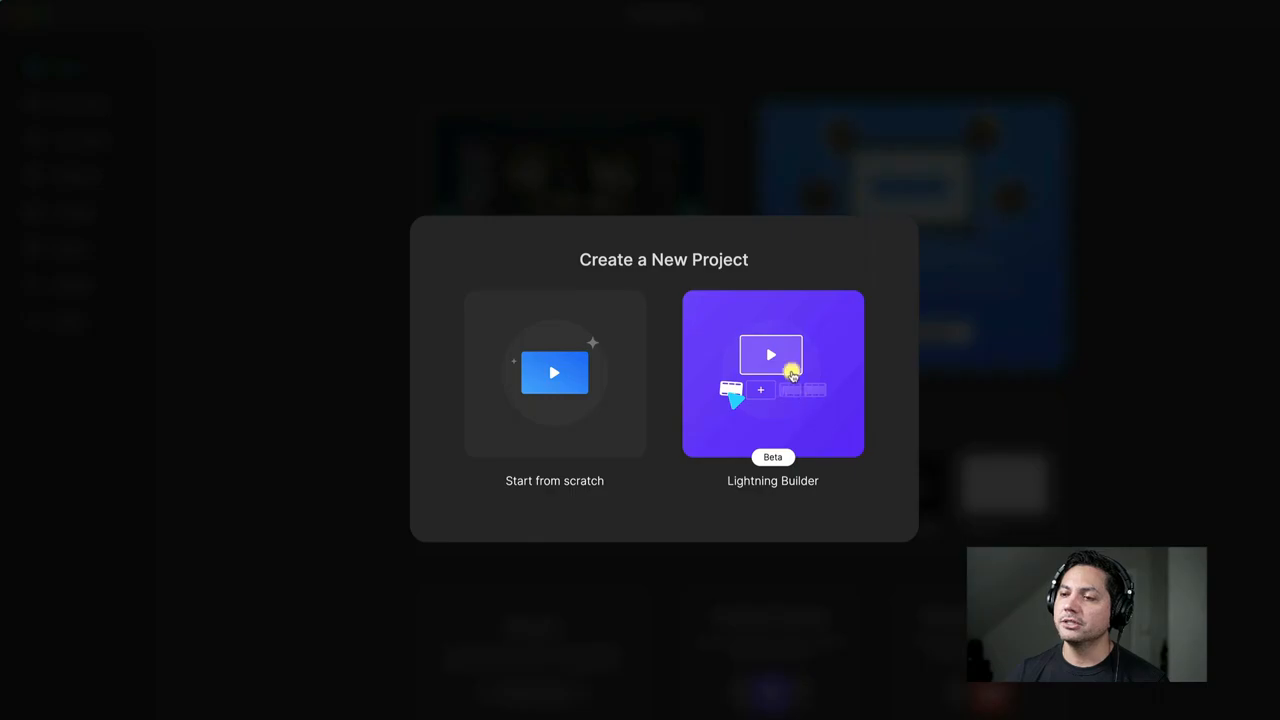
Step: Start a new Lightning Builder project in the Standard 16:9 ratio with the Jack video style
click(792, 373)
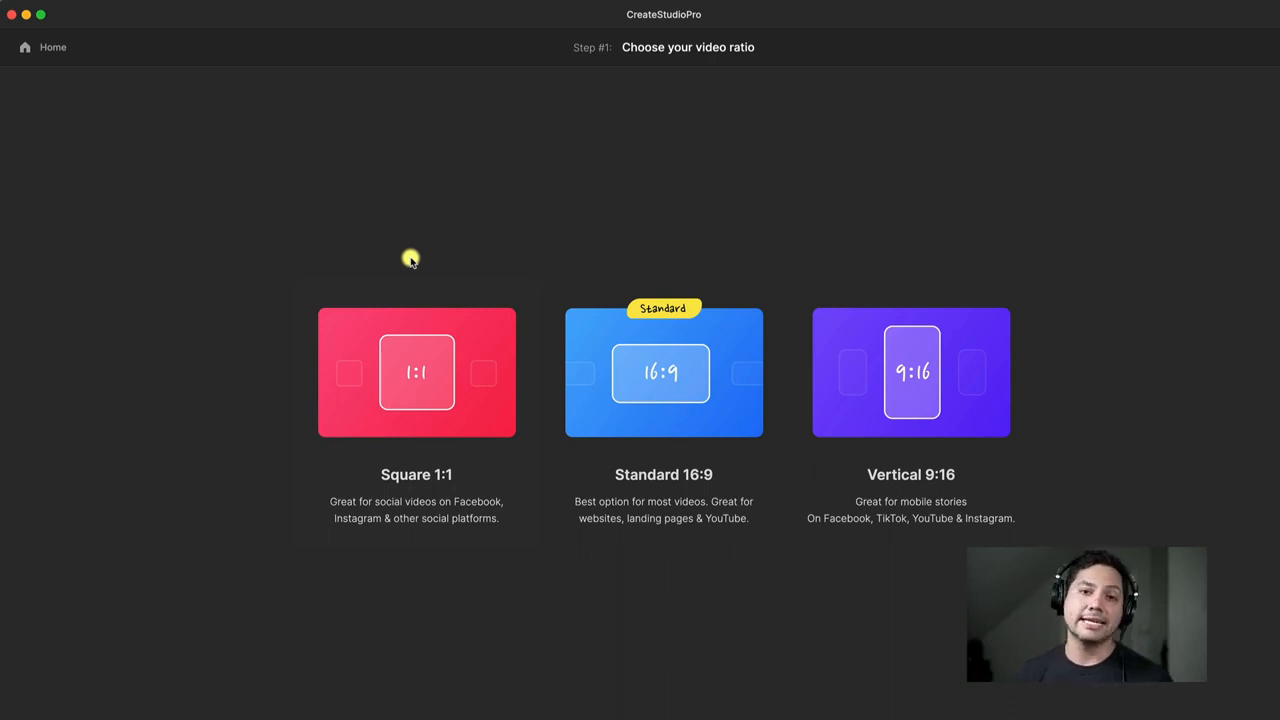
click(634, 388)
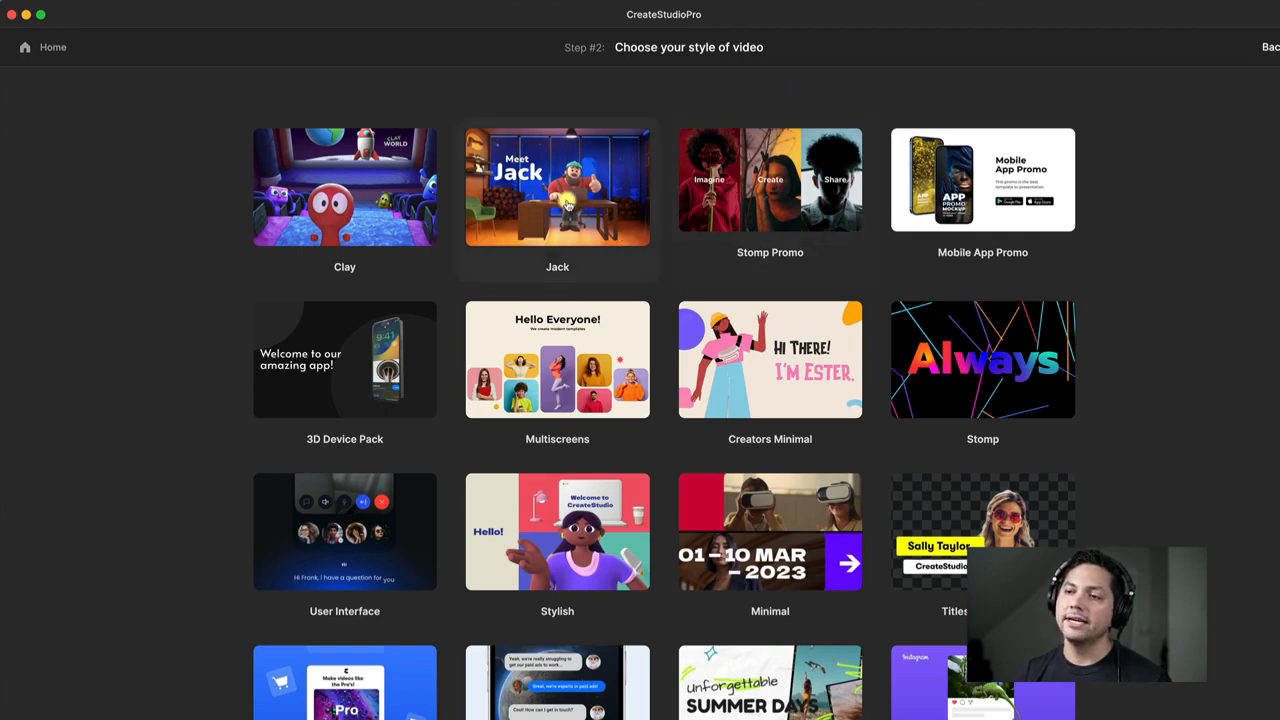
click(566, 200)
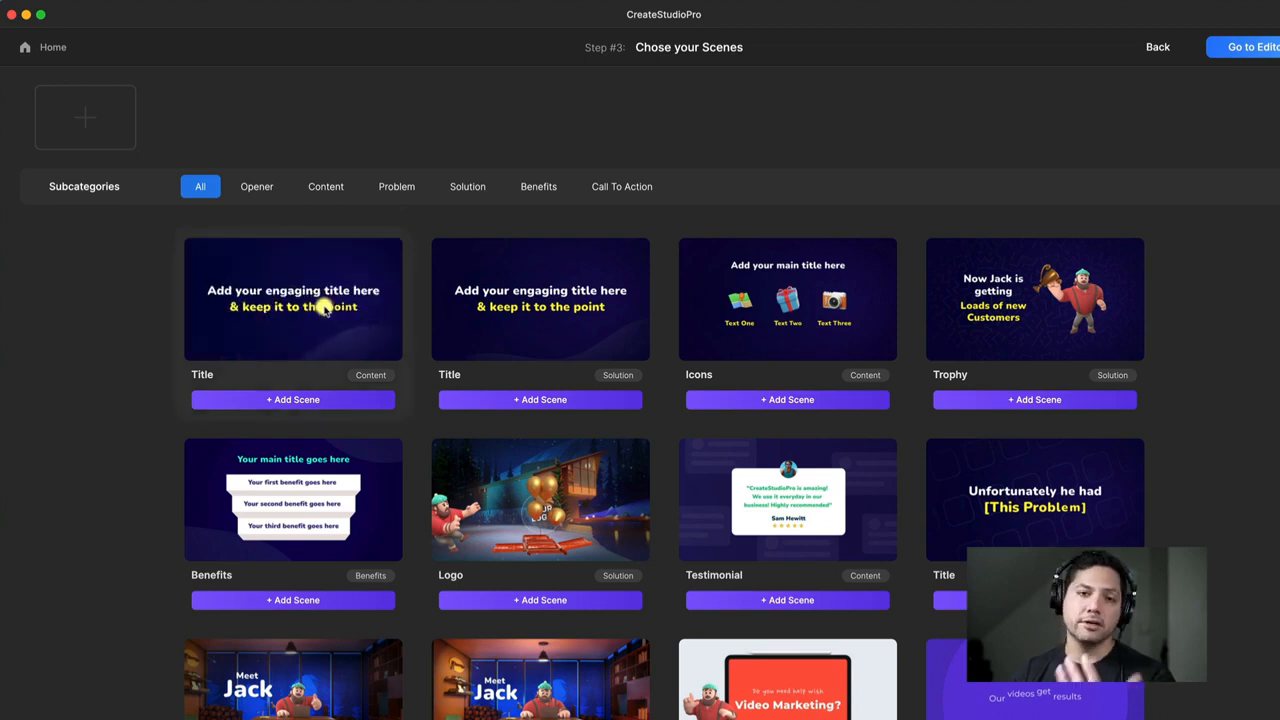
Step: Add the Office scene from the Opener subcategory and the Flying Videos scene from the Content subcategory
click(256, 187)
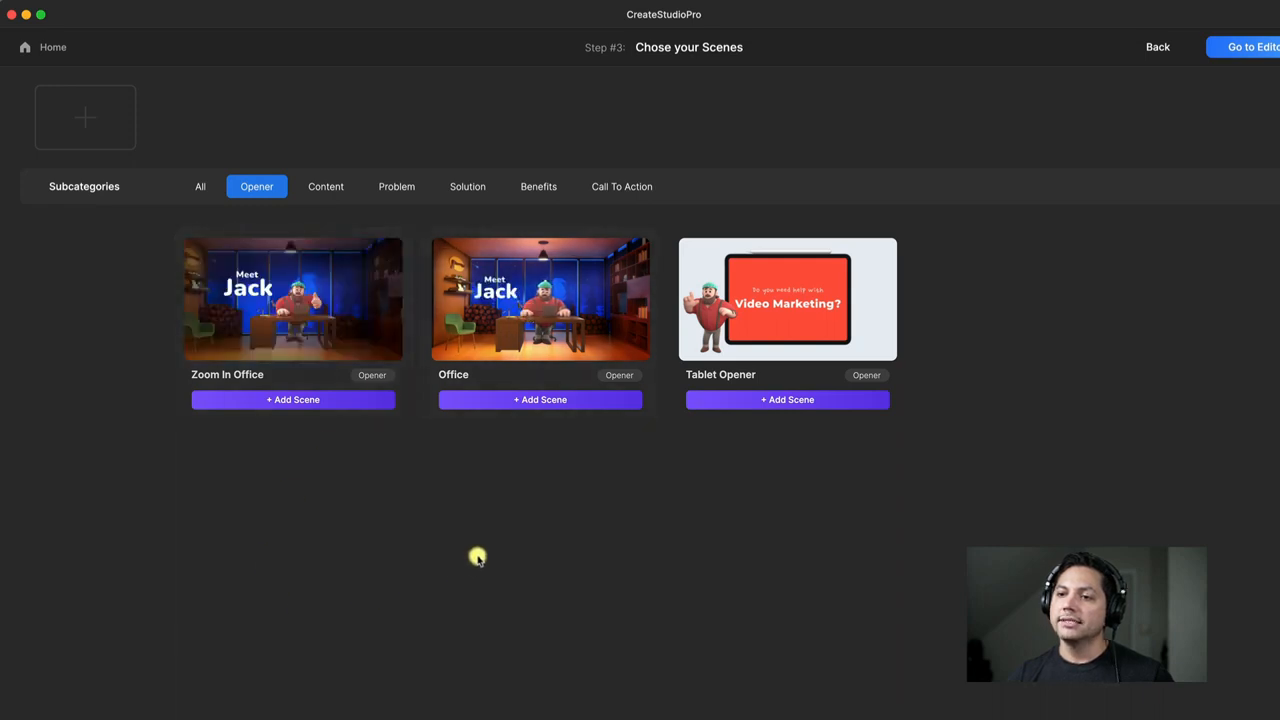
click(532, 401)
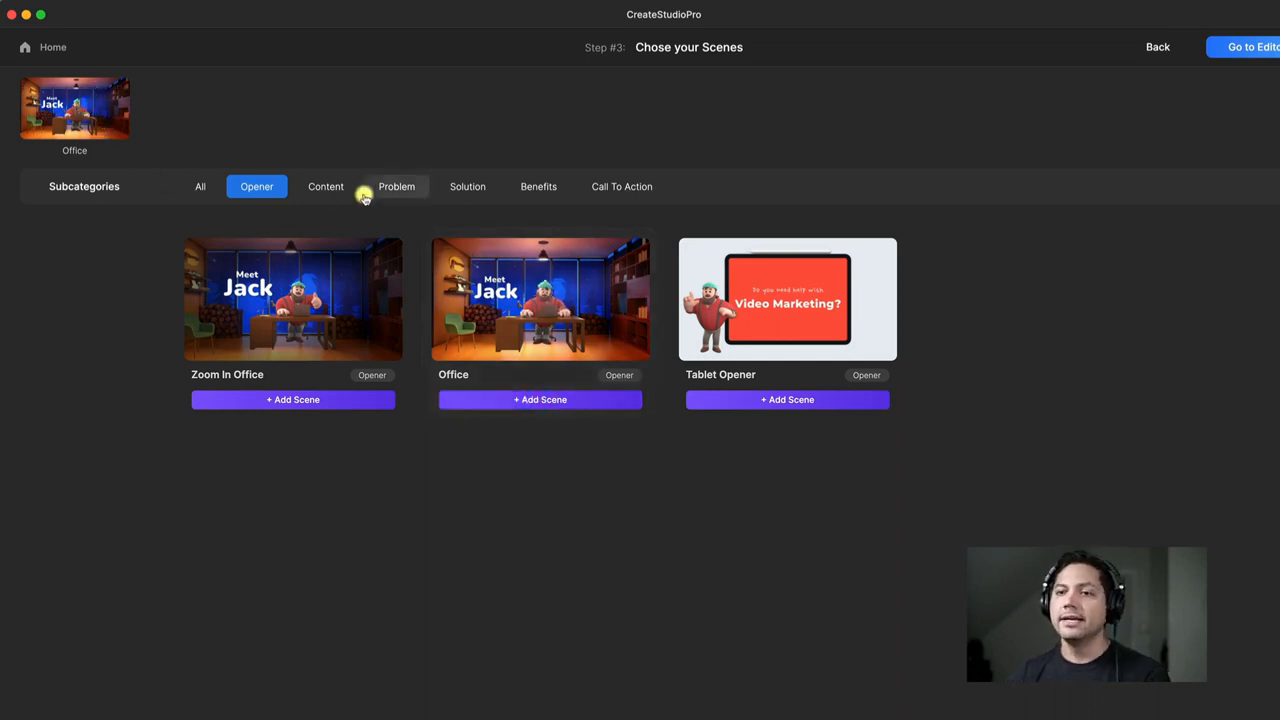
click(321, 181)
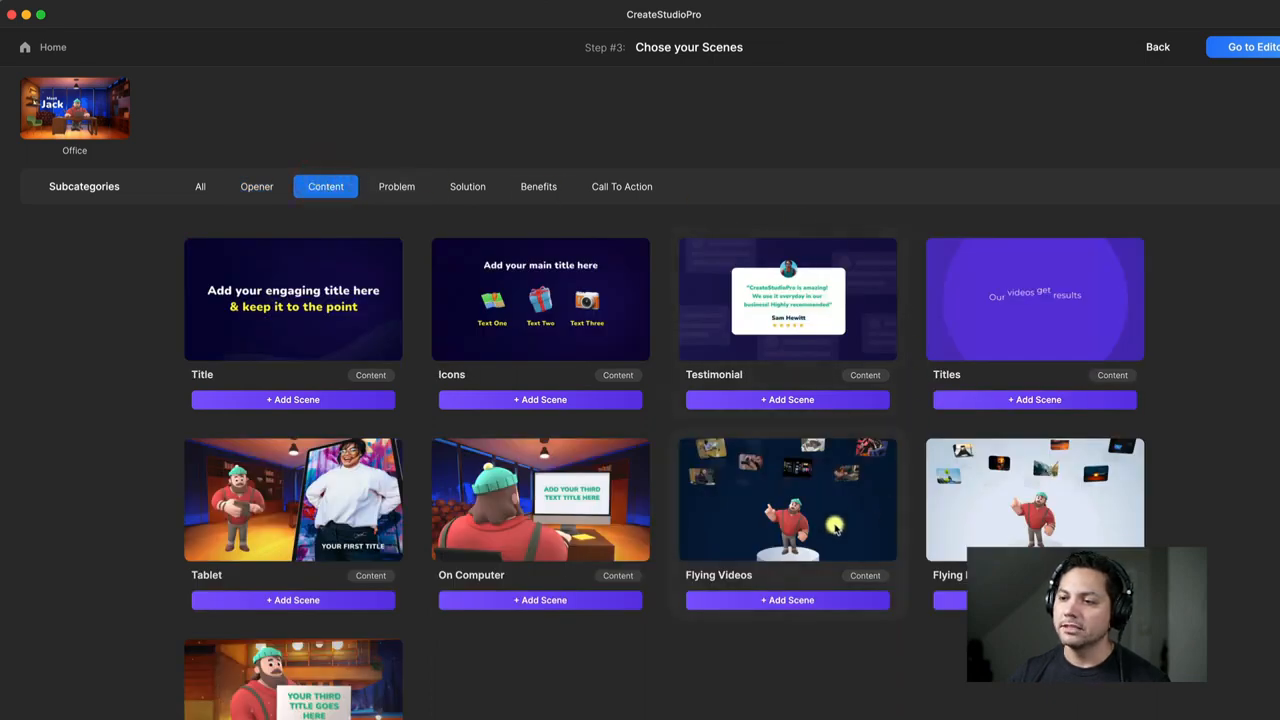
click(776, 602)
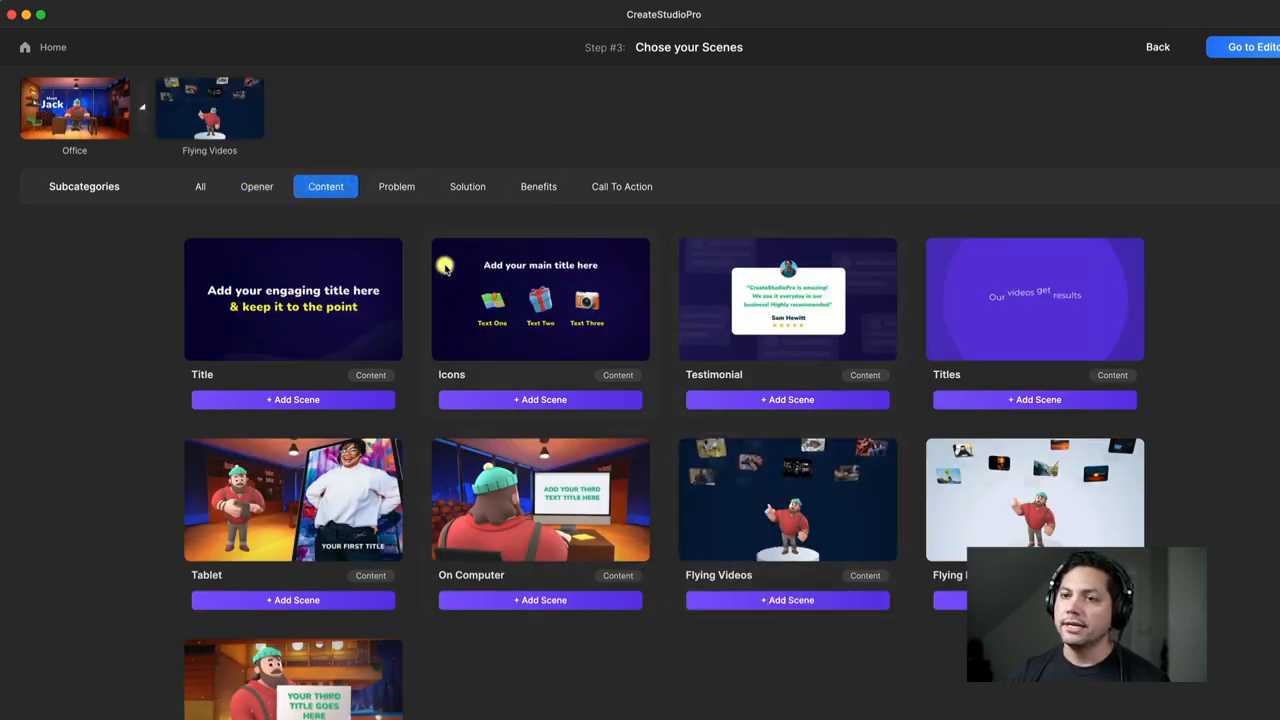
Step: Add the Title scene from the Problem subcategory and the Logo scene from the Solution subcategory
click(416, 189)
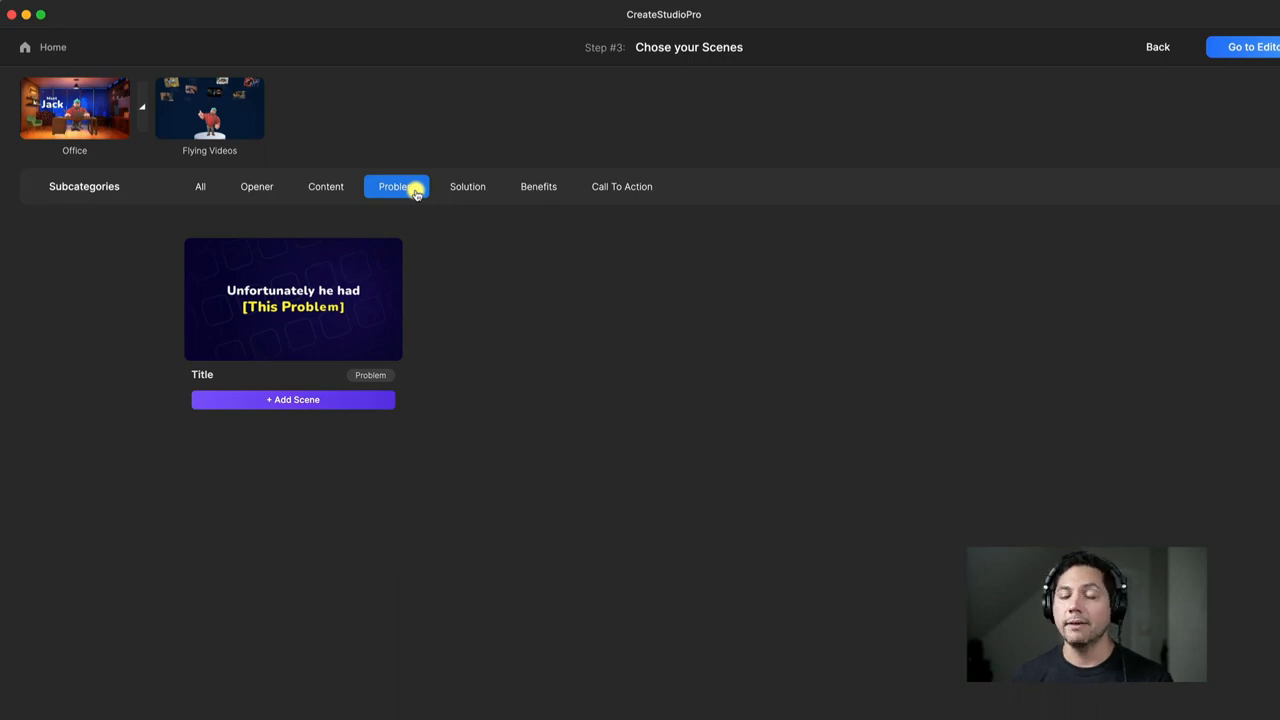
click(297, 399)
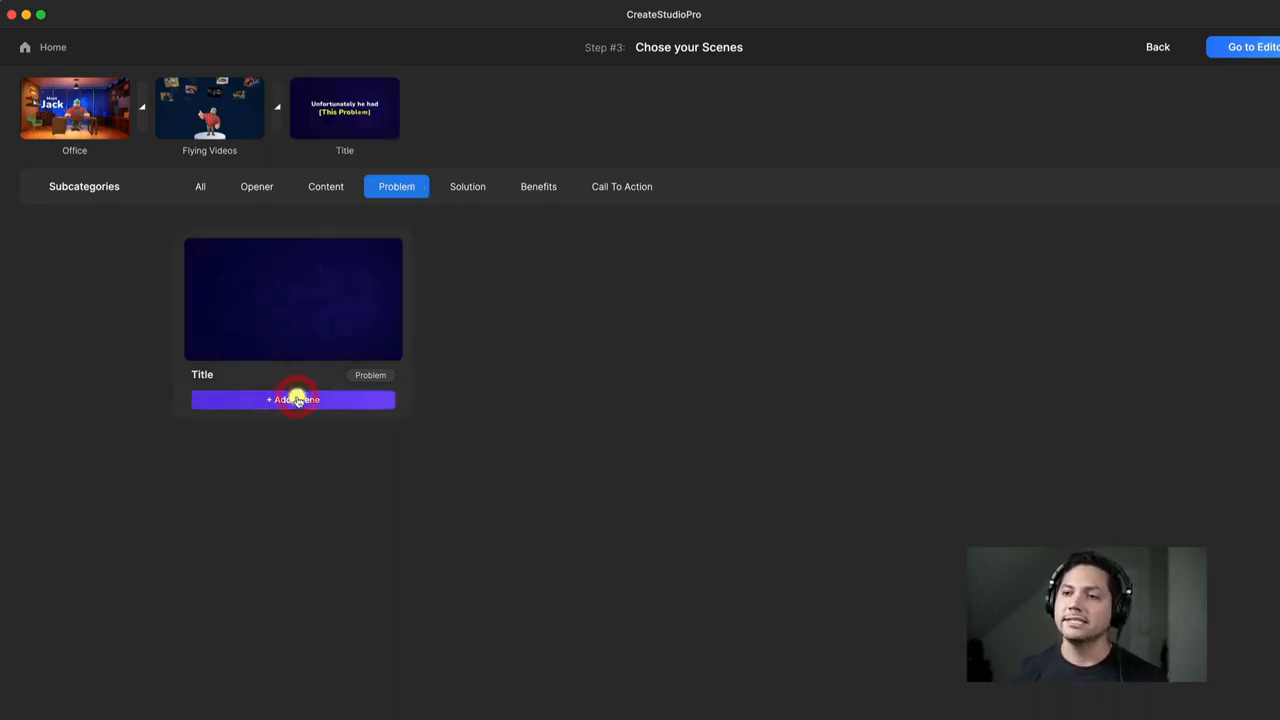
click(470, 189)
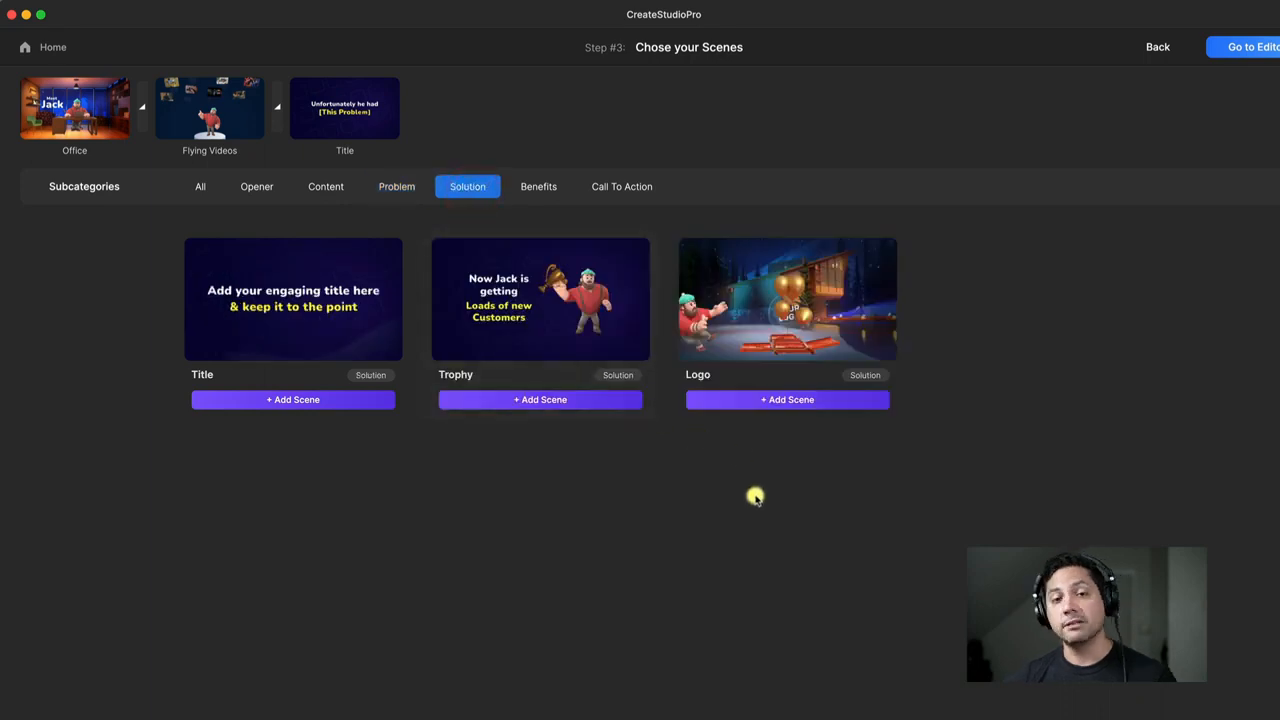
click(782, 401)
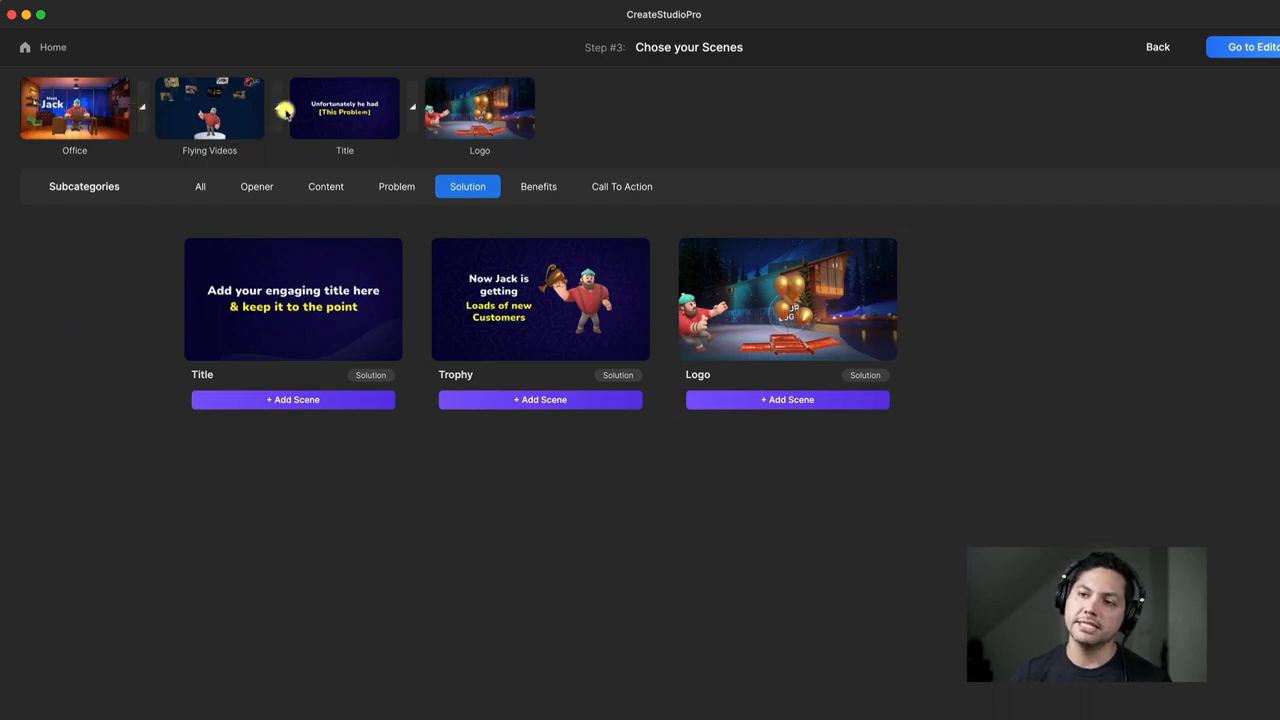
Step: Set a Bounce Down transition between Office and Flying Videos, and Glitch Displace between Flying Videos and Title
click(140, 110)
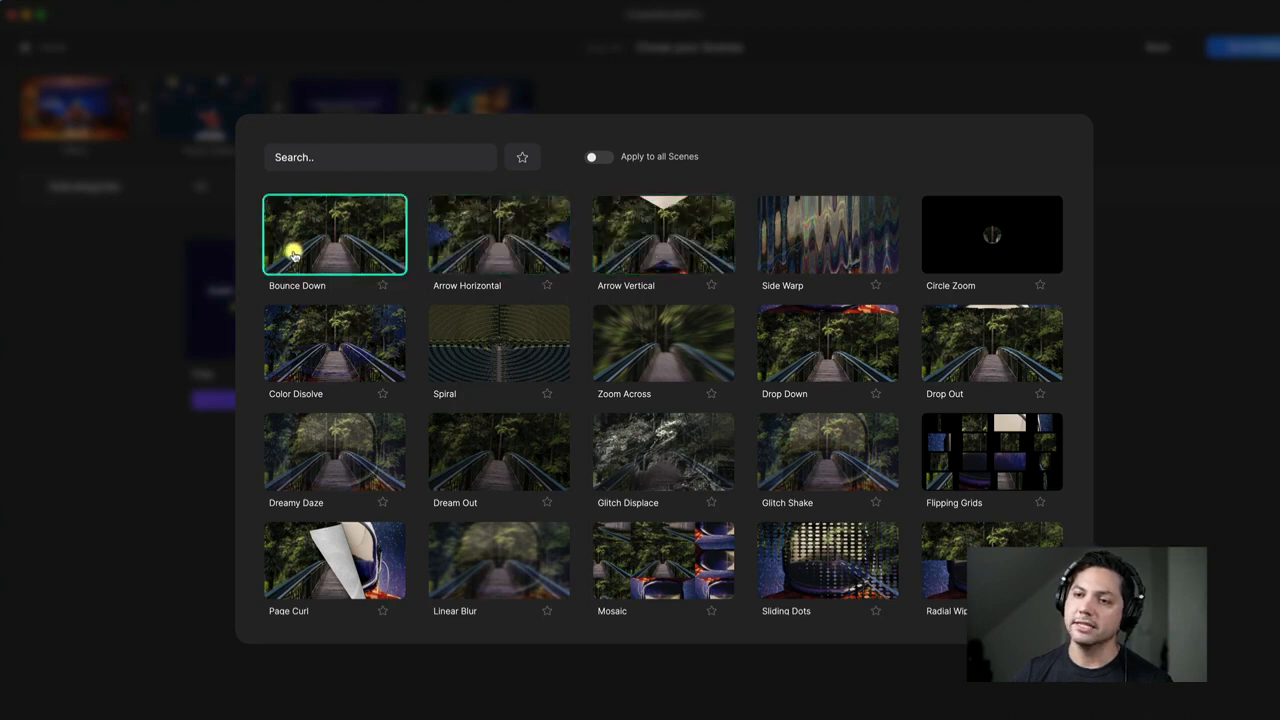
click(286, 249)
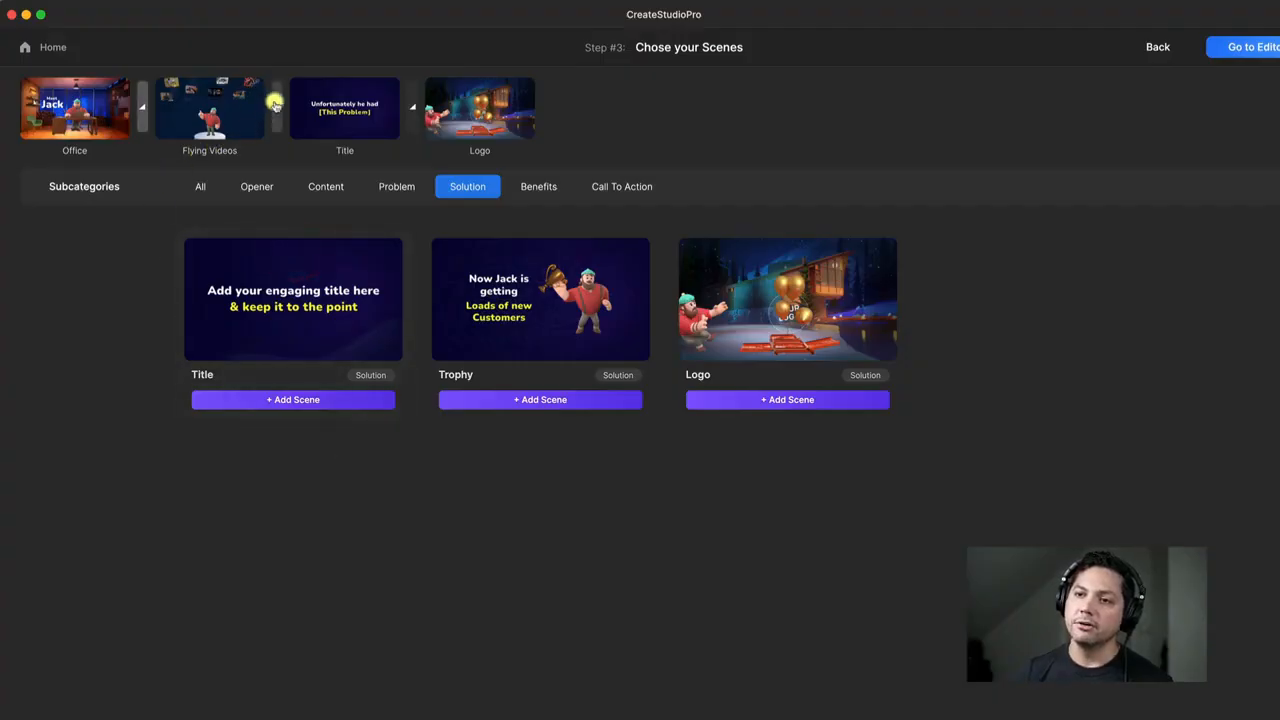
click(274, 103)
click(658, 464)
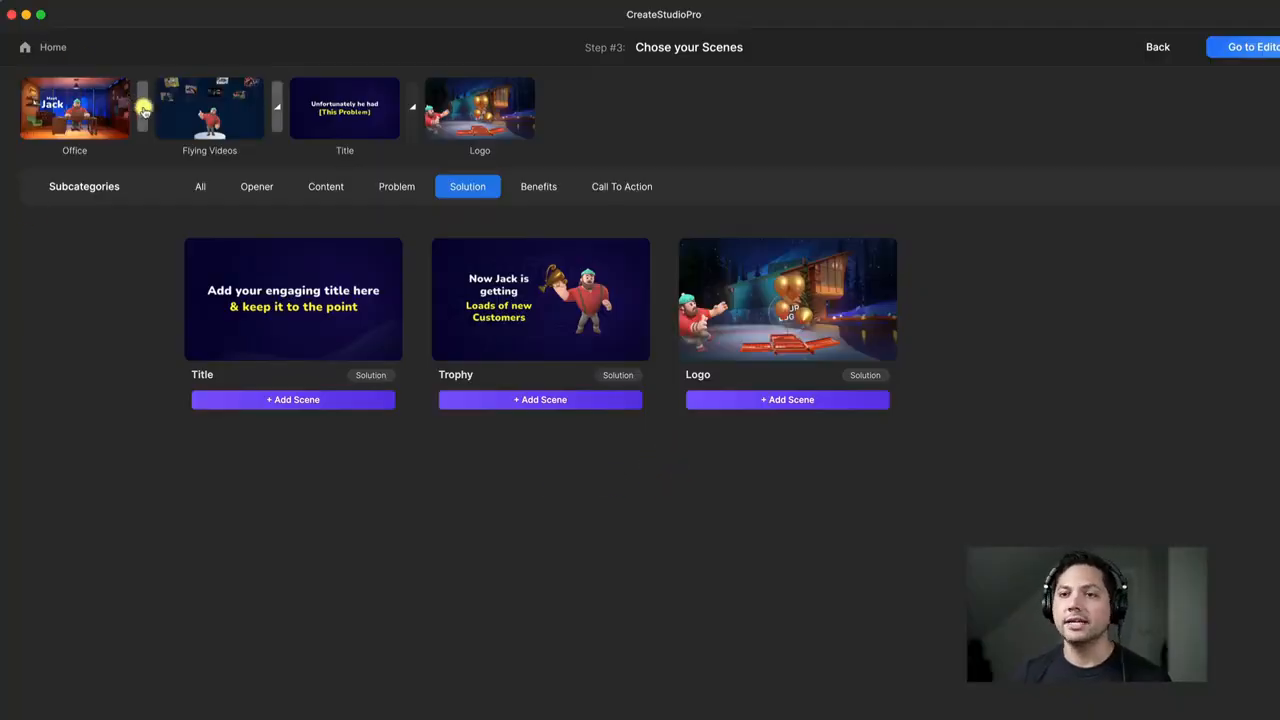
Step: Apply the Arrow Vertical transition to all scenes
click(143, 110)
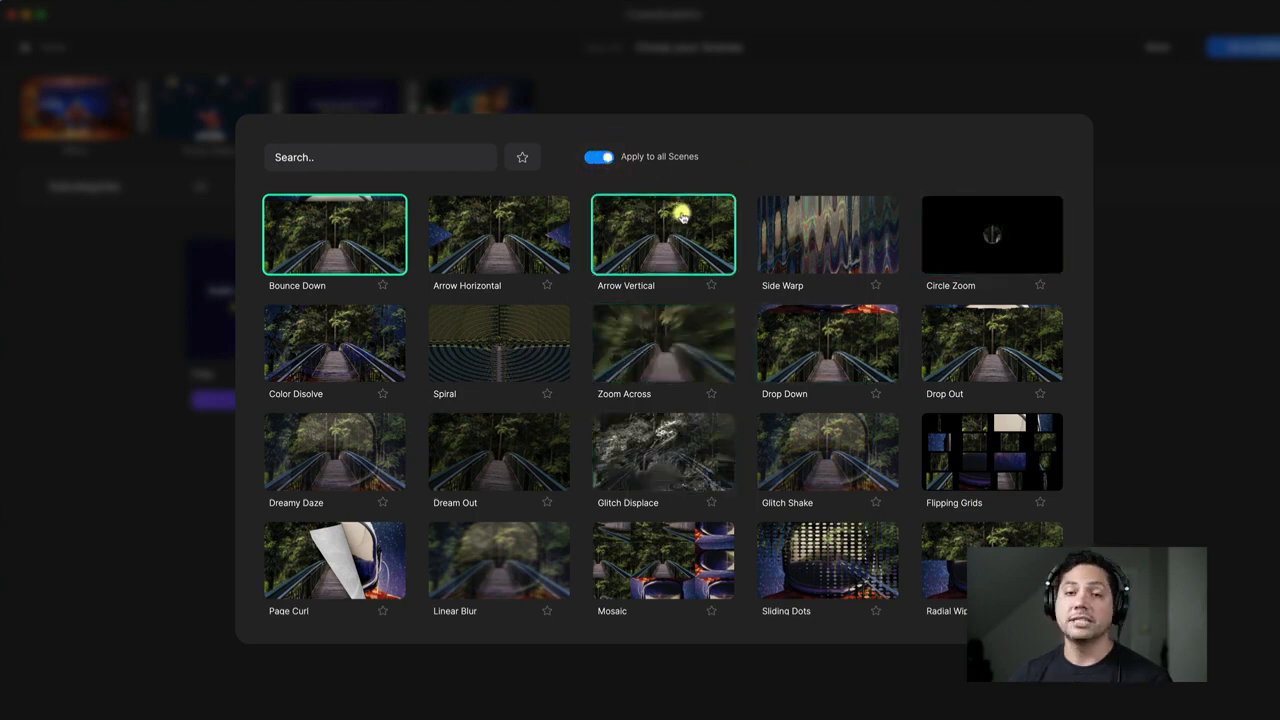
click(680, 246)
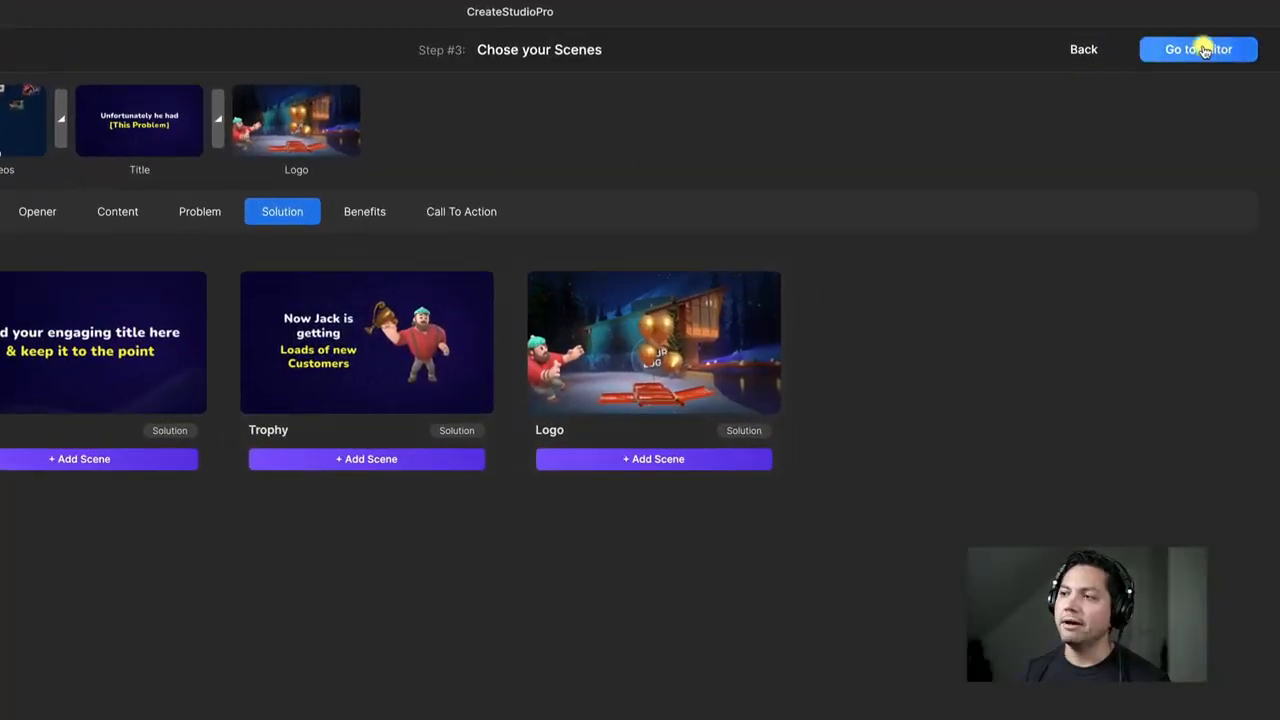
Step: Send the chosen scenes to the editor with the Minimal music style
click(1203, 51)
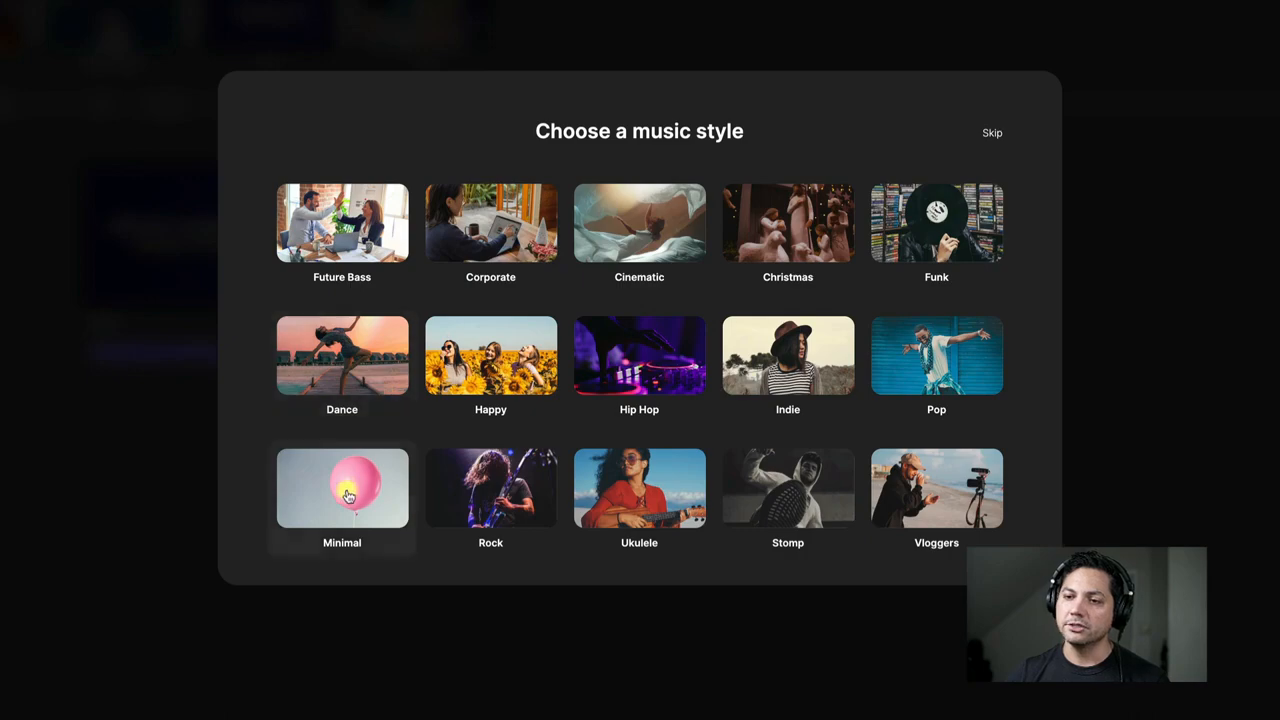
click(368, 525)
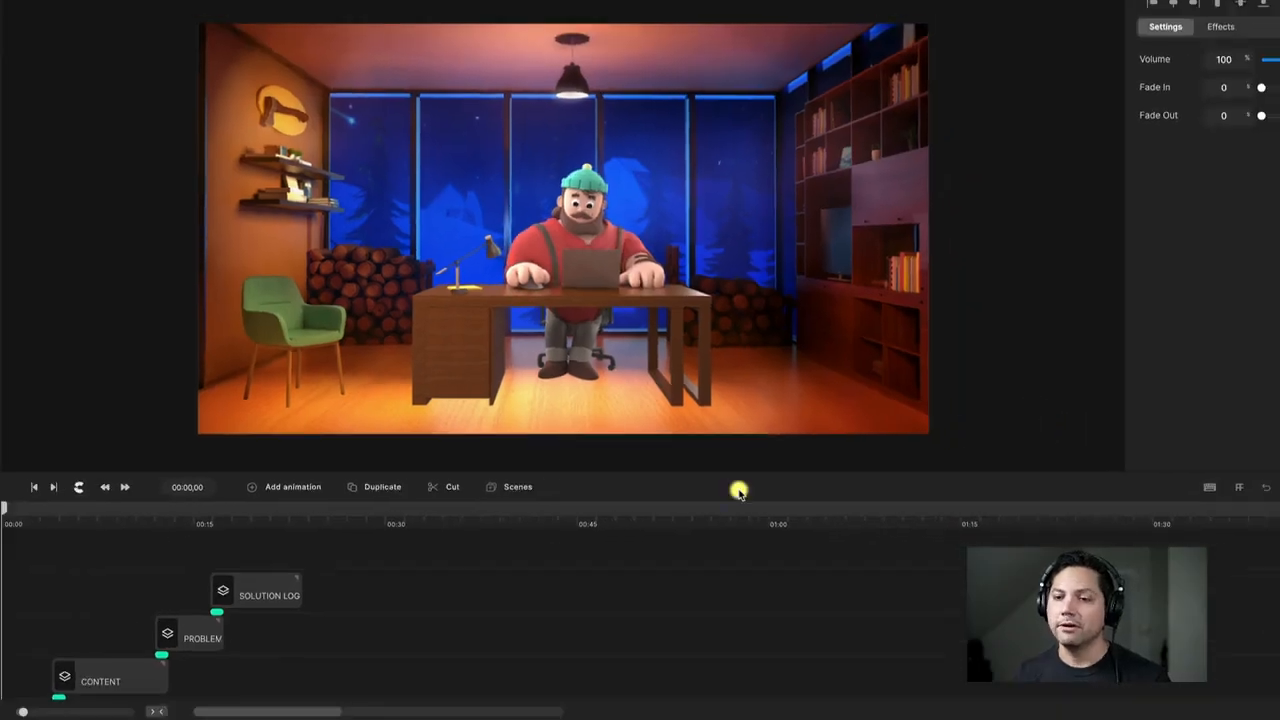
Step: Play the assembled video from the start through the opener into the content scene
scroll(242, 633, down, 1)
scroll(242, 633, down, 2)
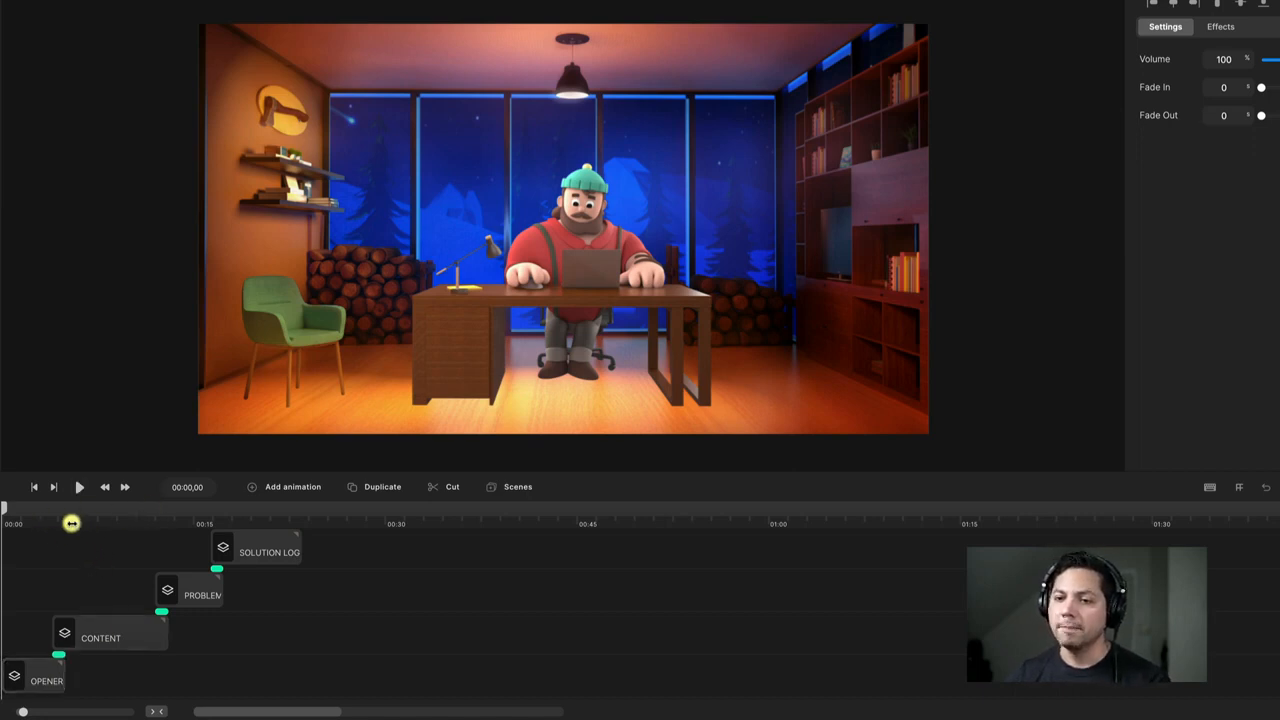
scroll(140, 603, down, 1)
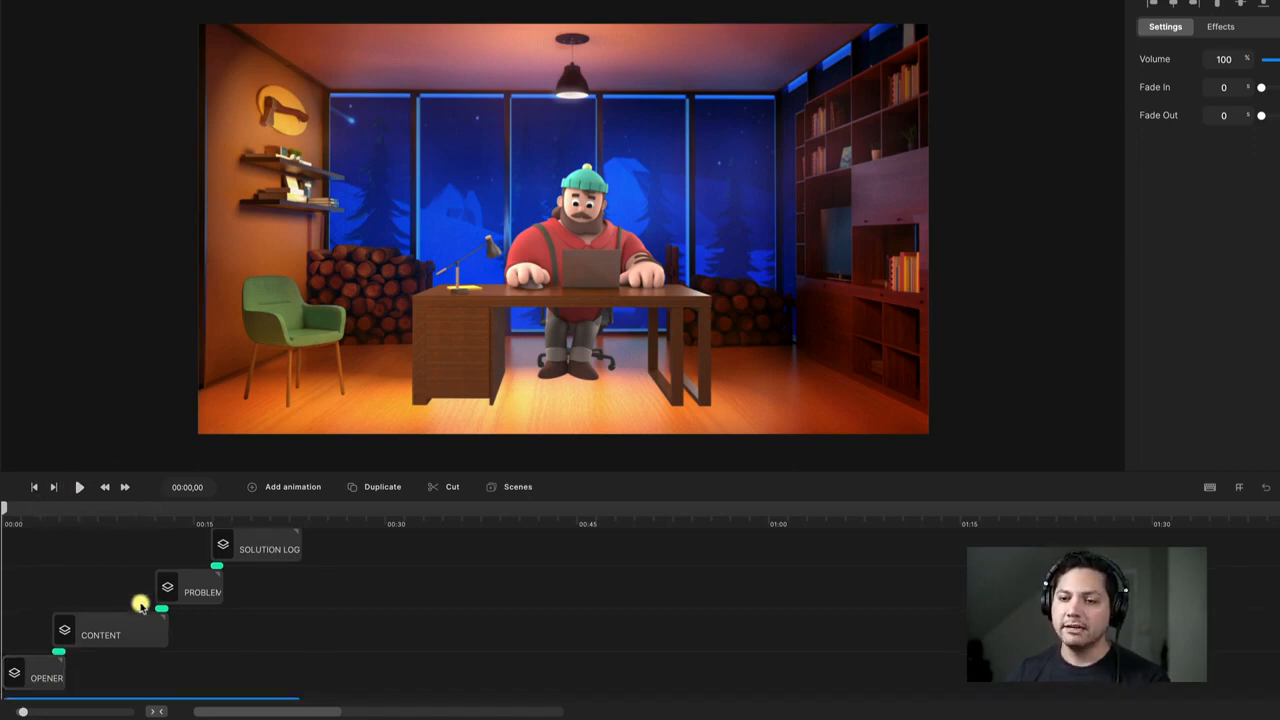
drag(117, 523, 245, 527)
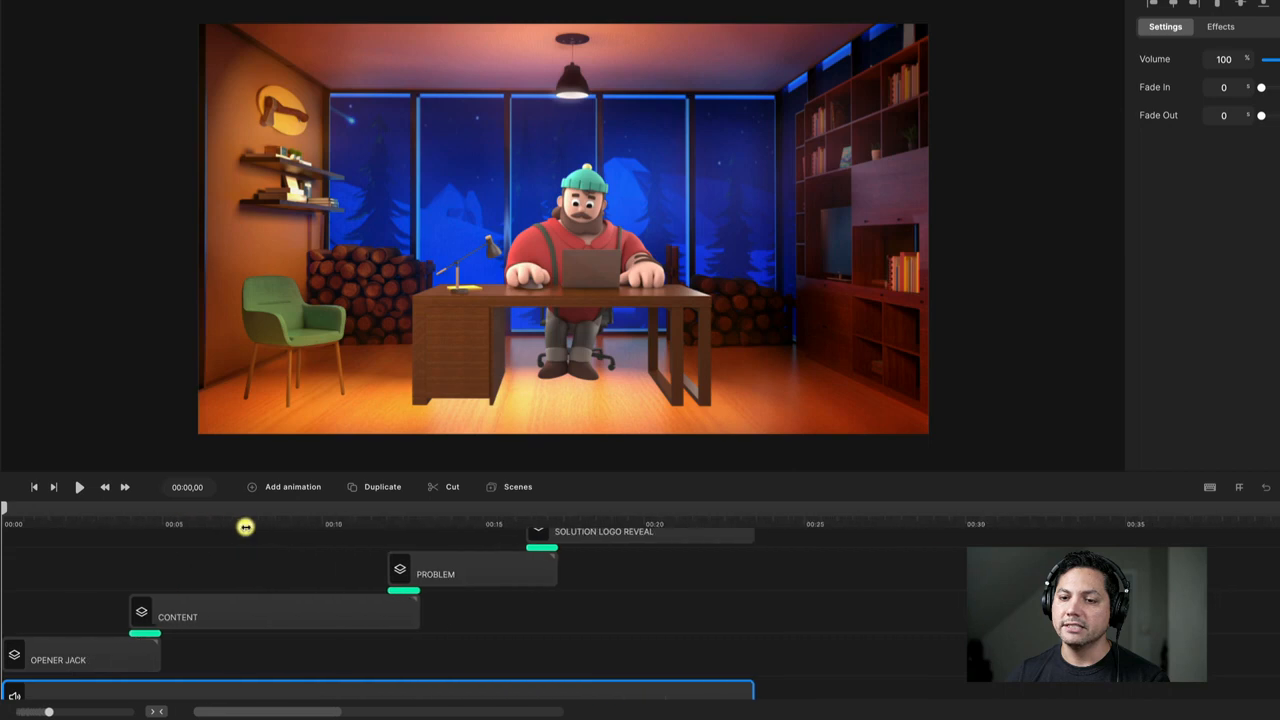
click(84, 489)
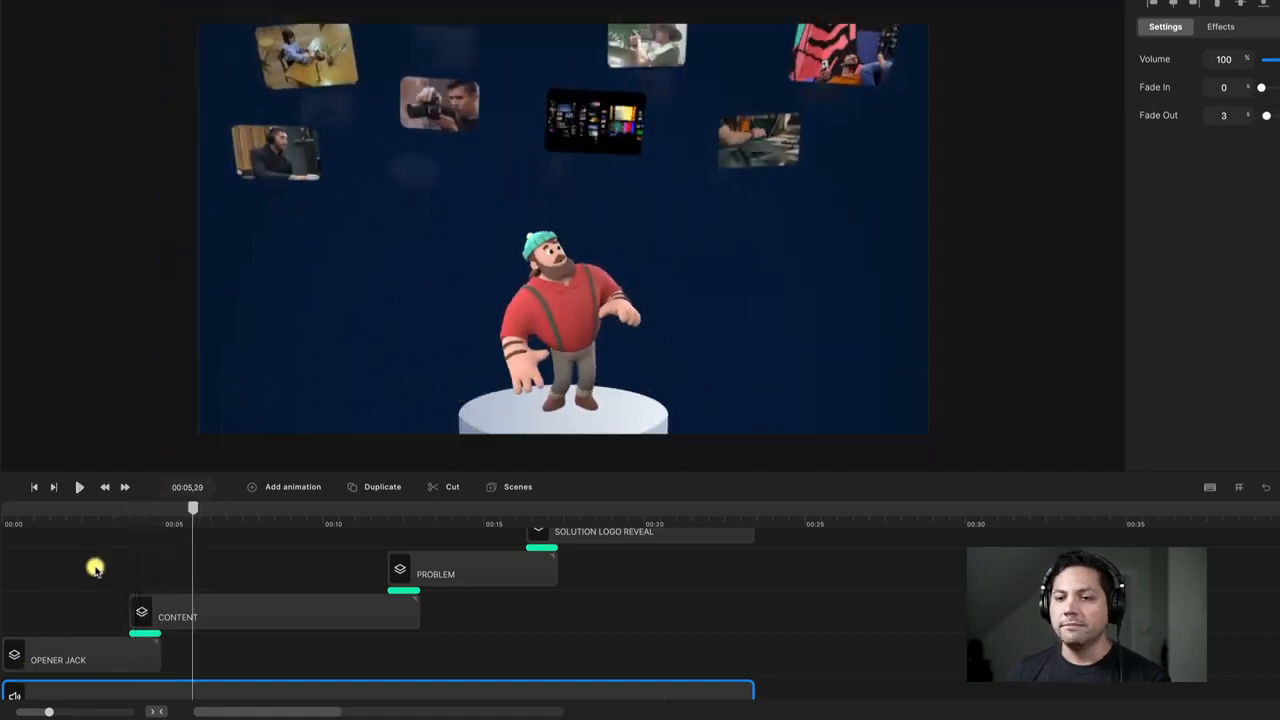
Step: Set the second text line of the opener scene to "Will" and open the styling options of both text lines
scroll(95, 568, down, 2)
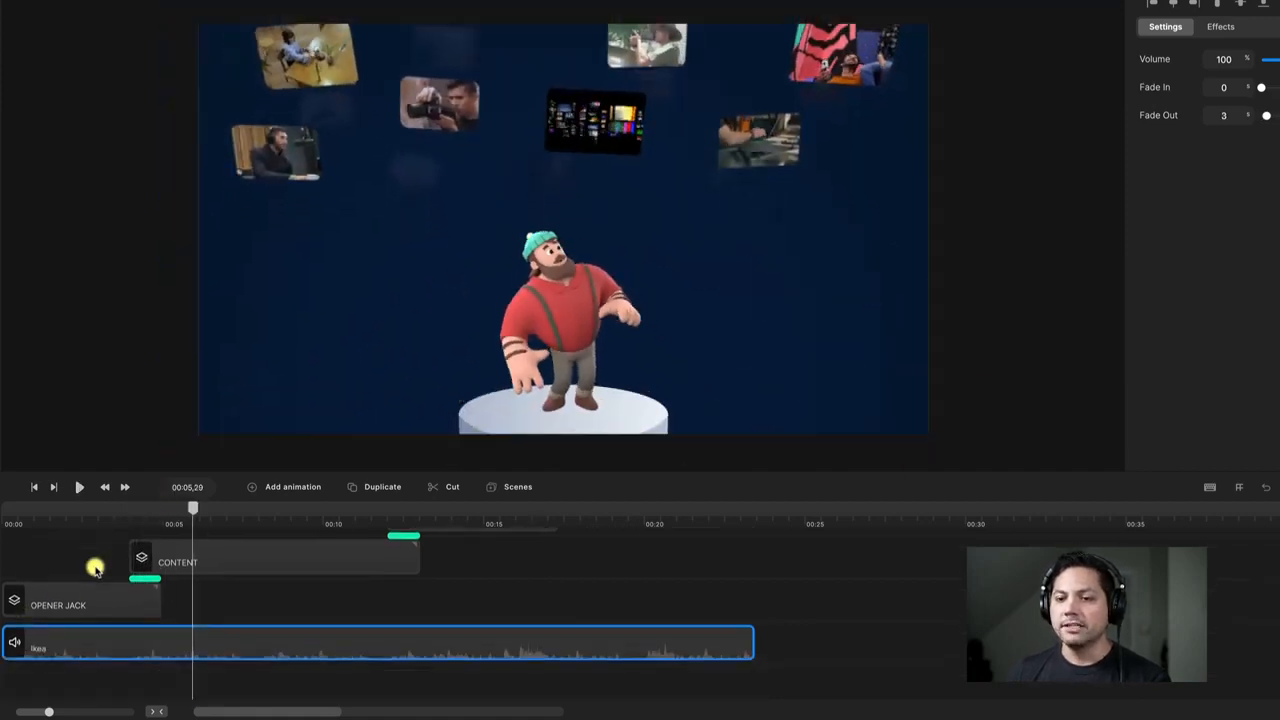
click(67, 523)
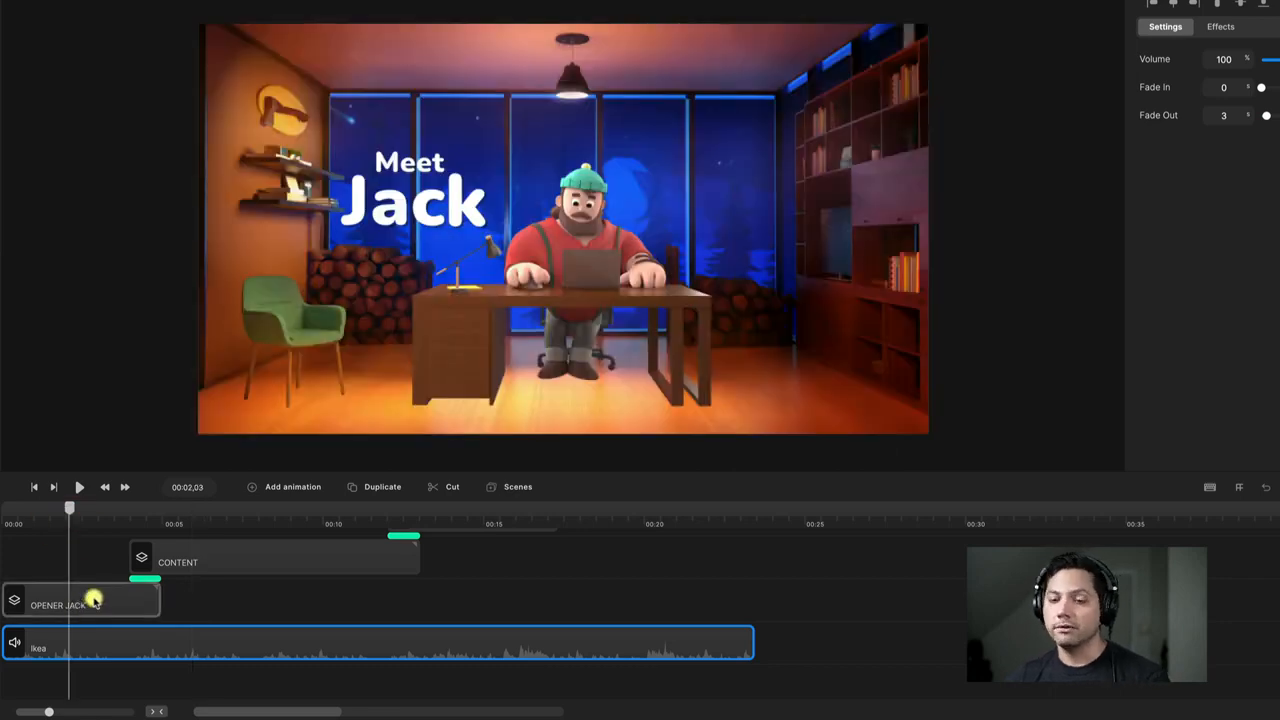
click(84, 598)
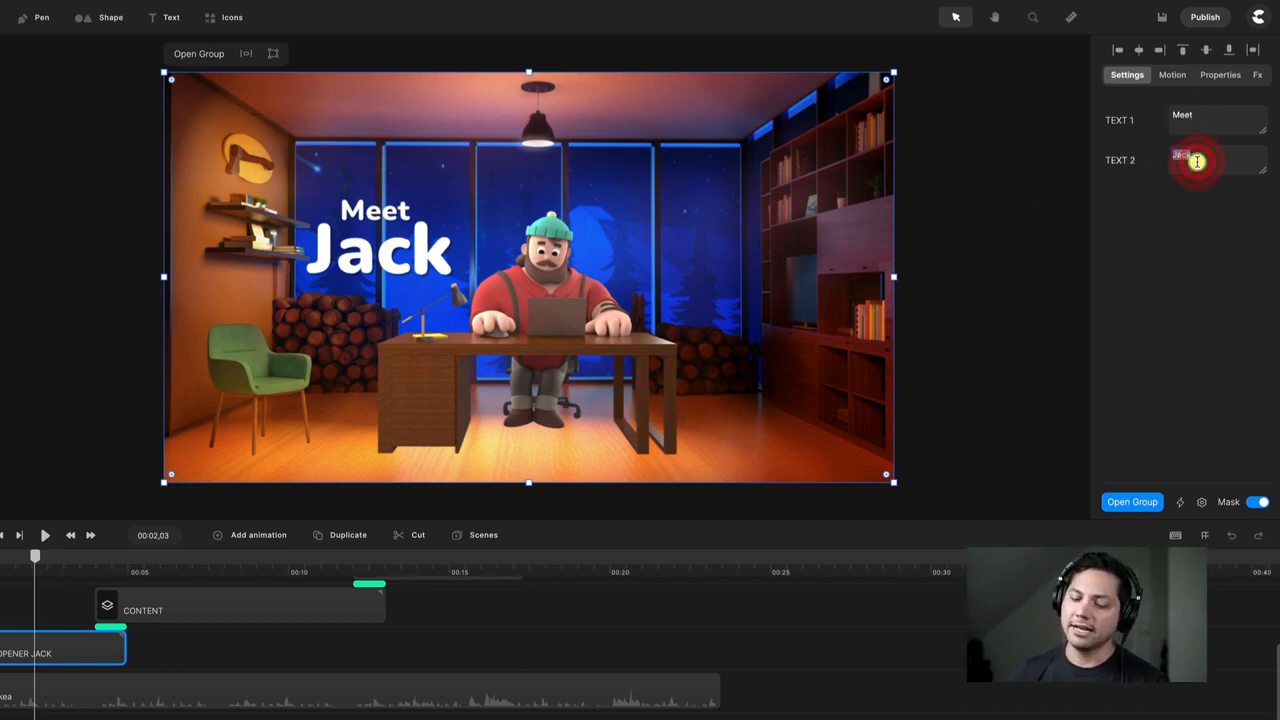
text(Will)
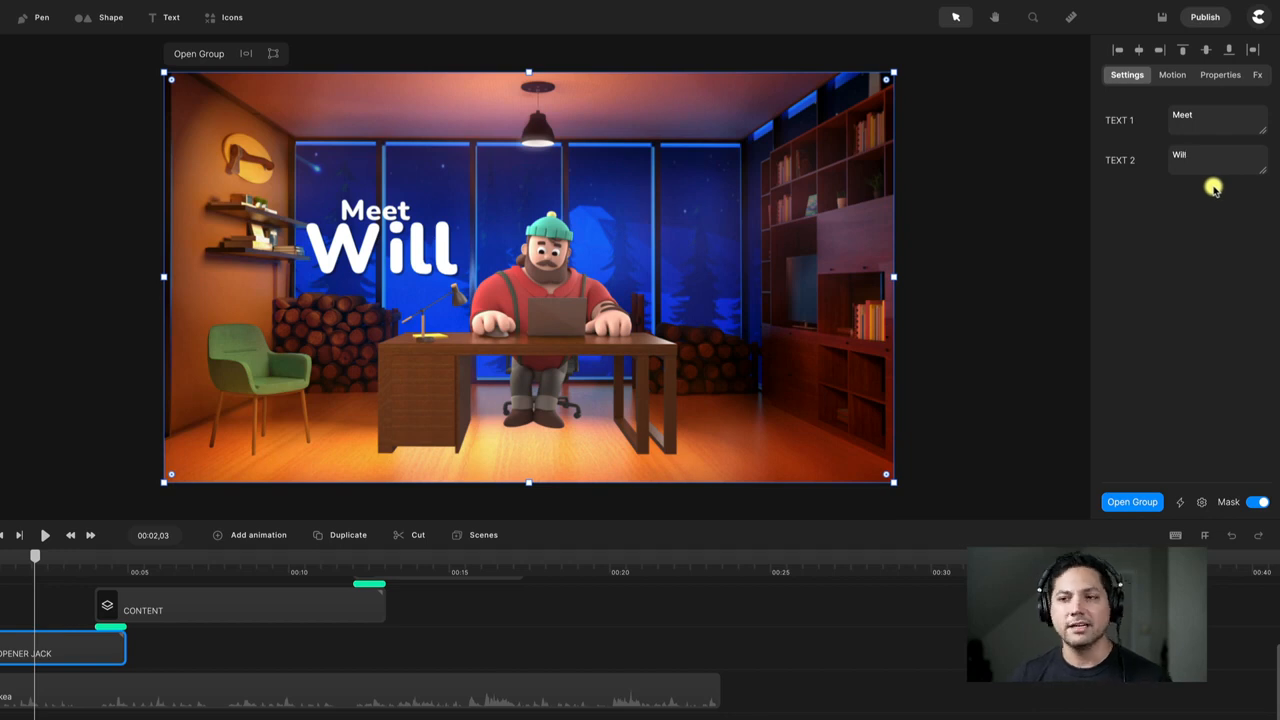
click(1121, 124)
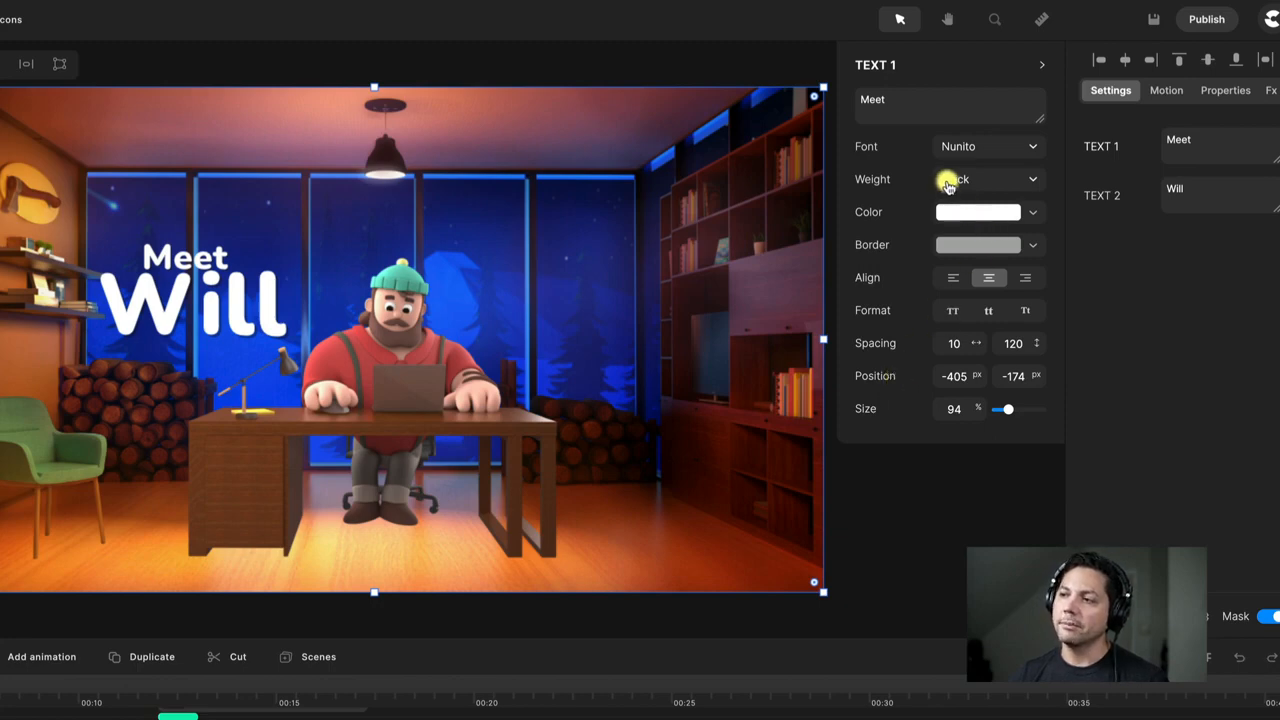
click(1110, 196)
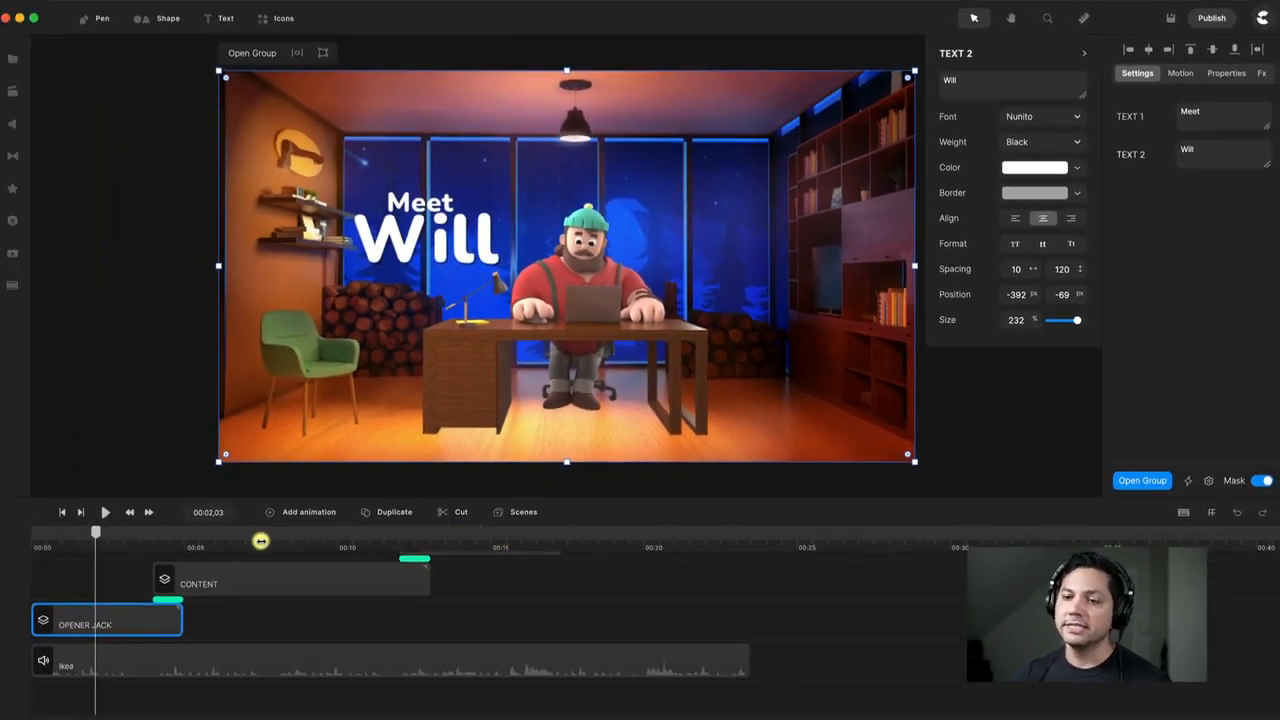
Step: In the content scene, replace Video 1 with the global clip of men standing together and Video 2 with the clip of a handheld phone
click(260, 540)
click(266, 583)
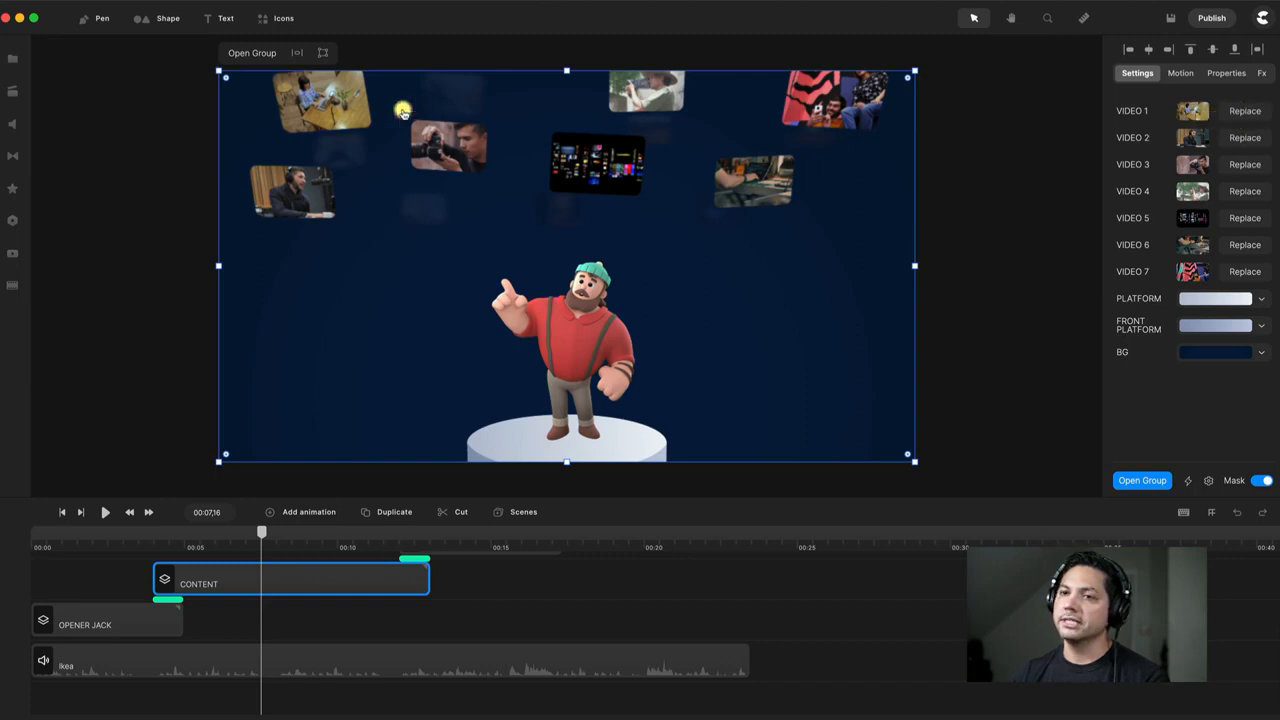
click(1241, 112)
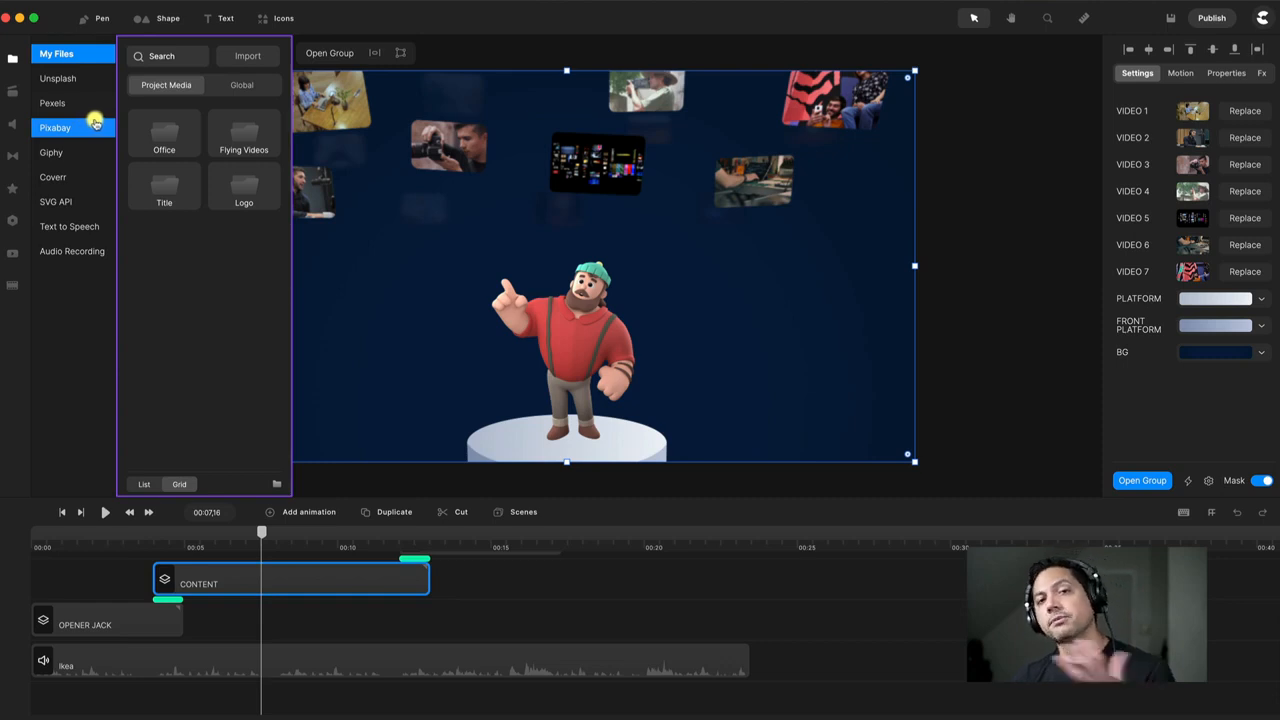
click(257, 85)
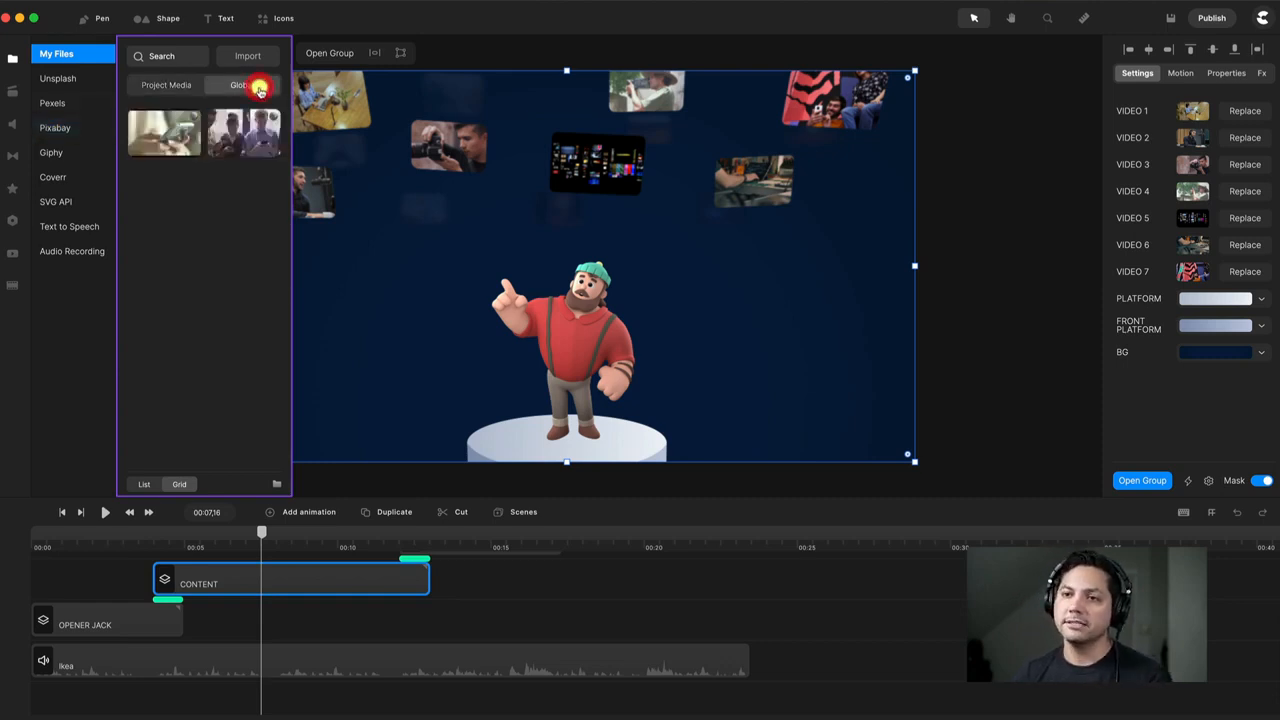
click(235, 137)
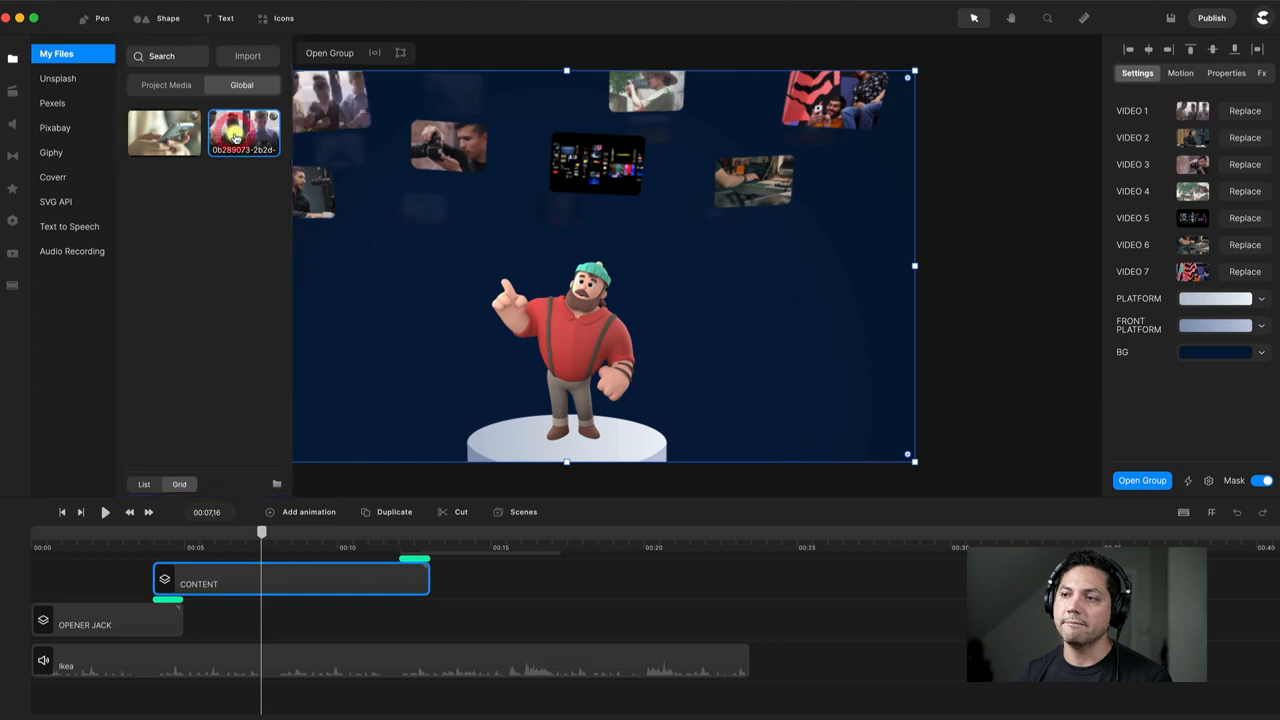
click(14, 57)
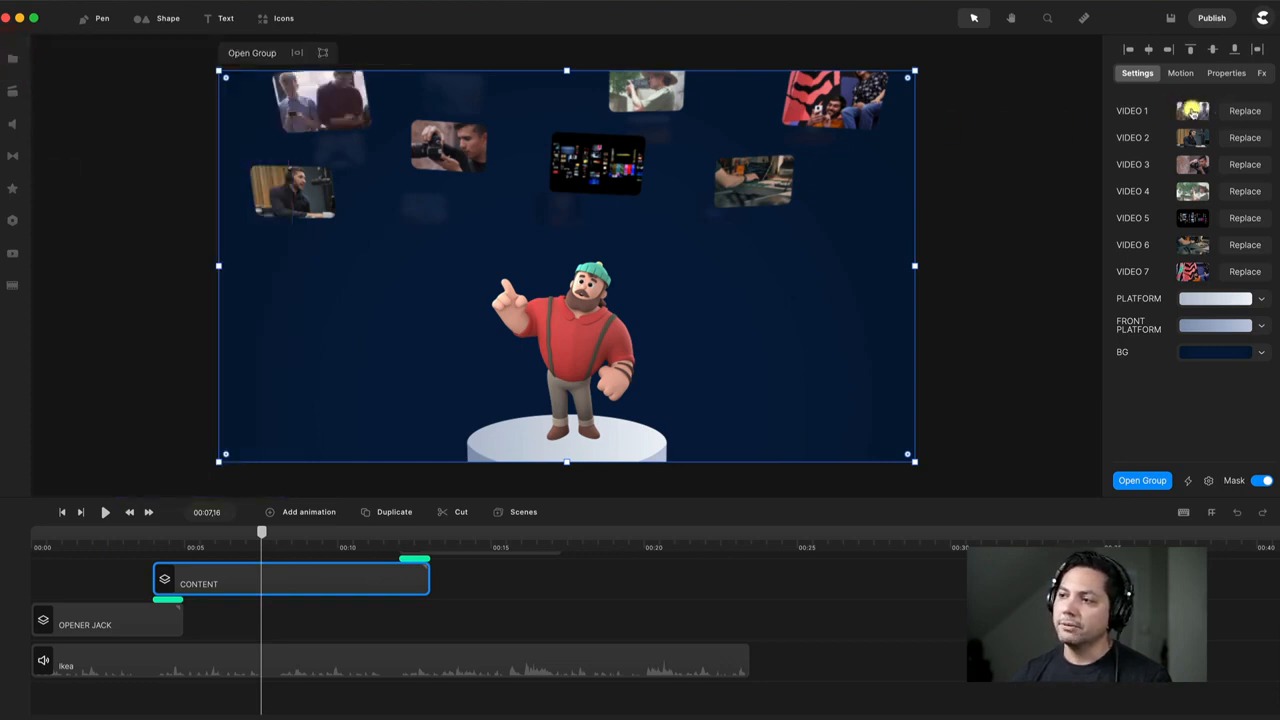
click(1239, 138)
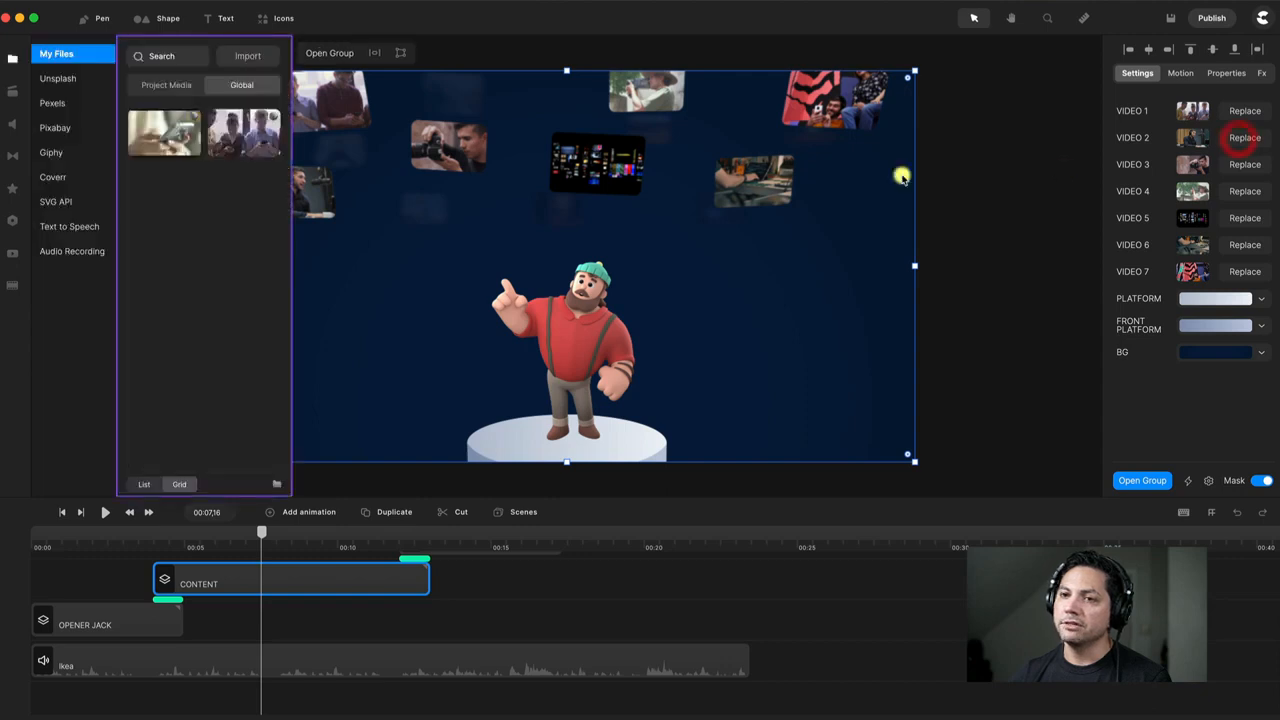
click(164, 133)
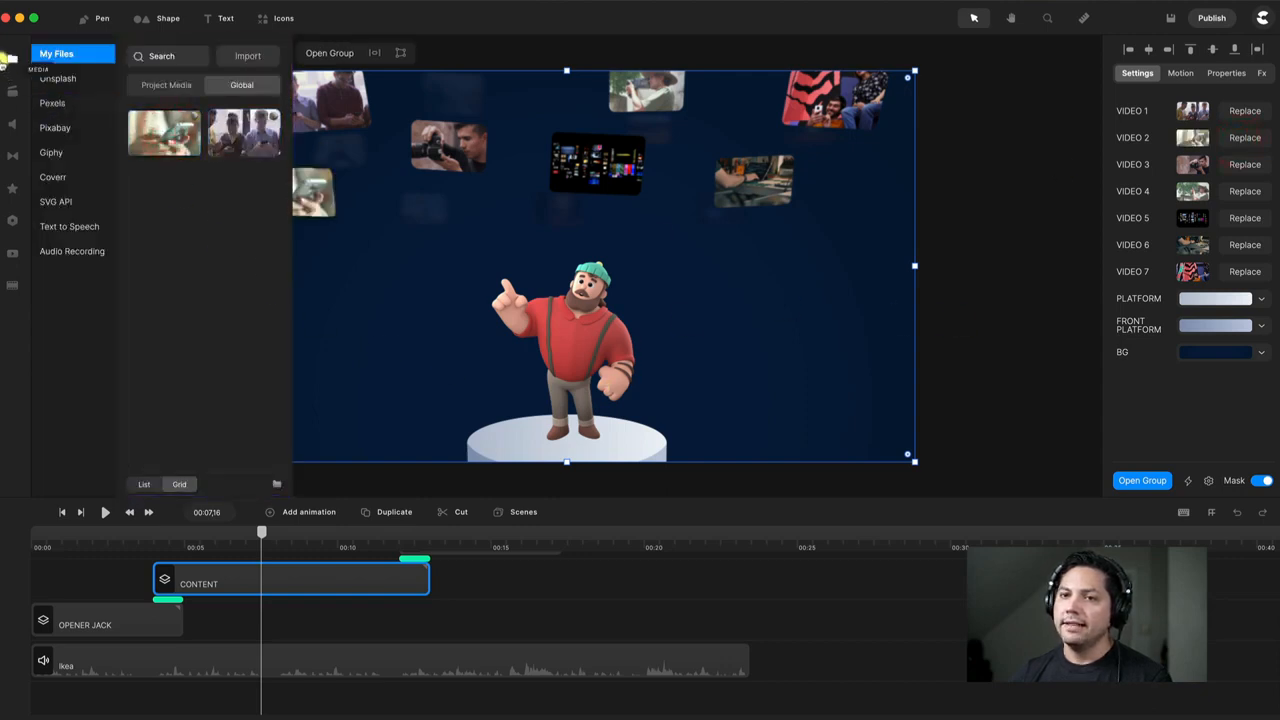
Step: Close the media library and play the content scene to check the replaced videos
click(14, 57)
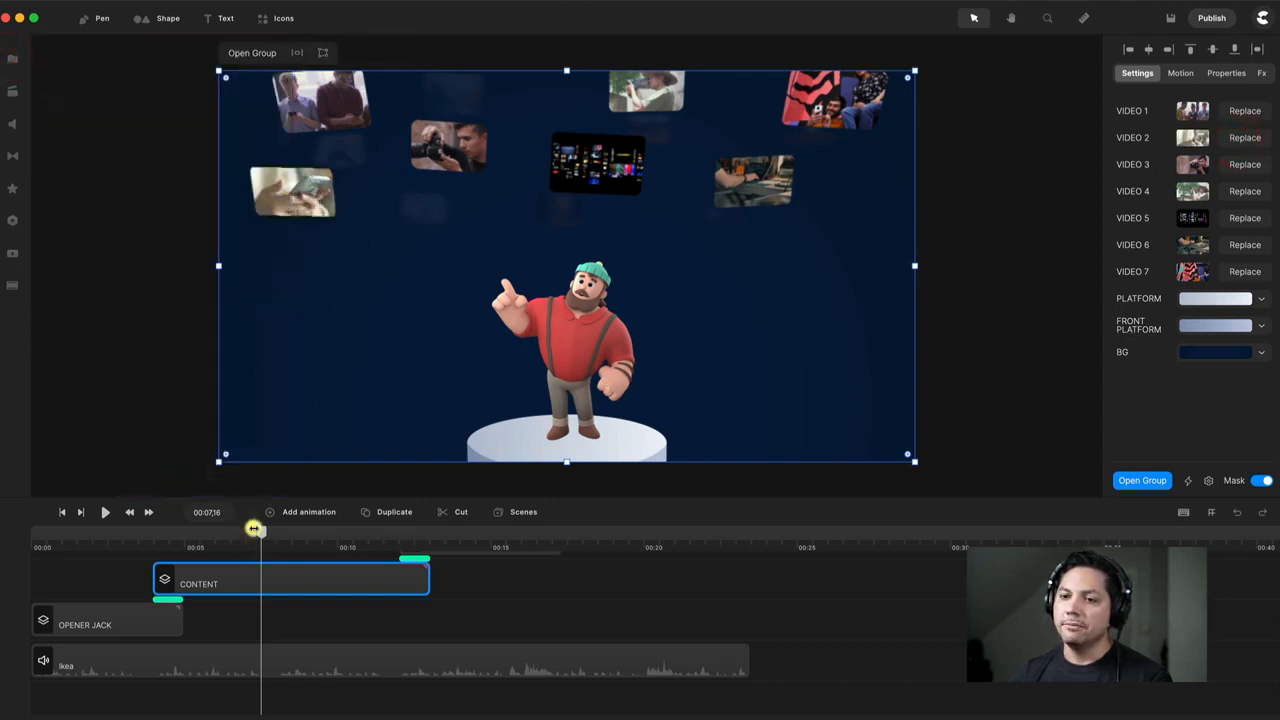
key(space)
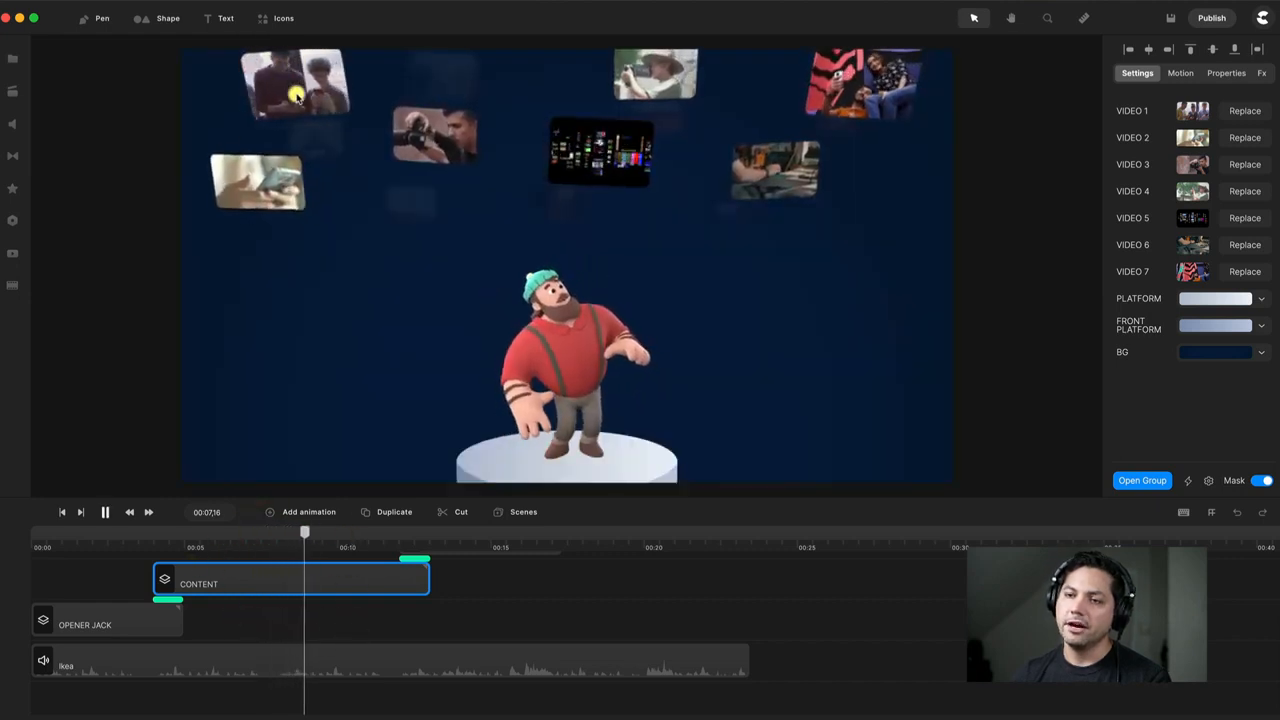
click(327, 350)
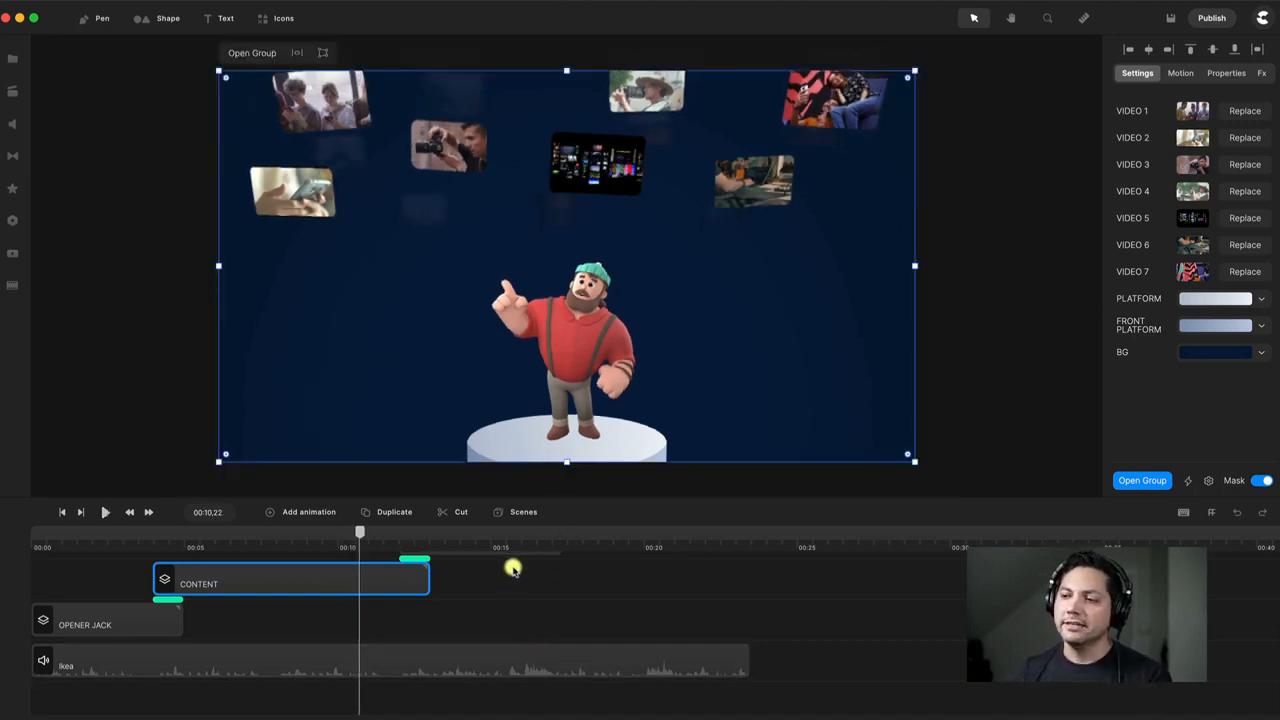
Step: Select the problem scene on the timeline and show its frame at about 13 seconds
scroll(513, 571, up, 1)
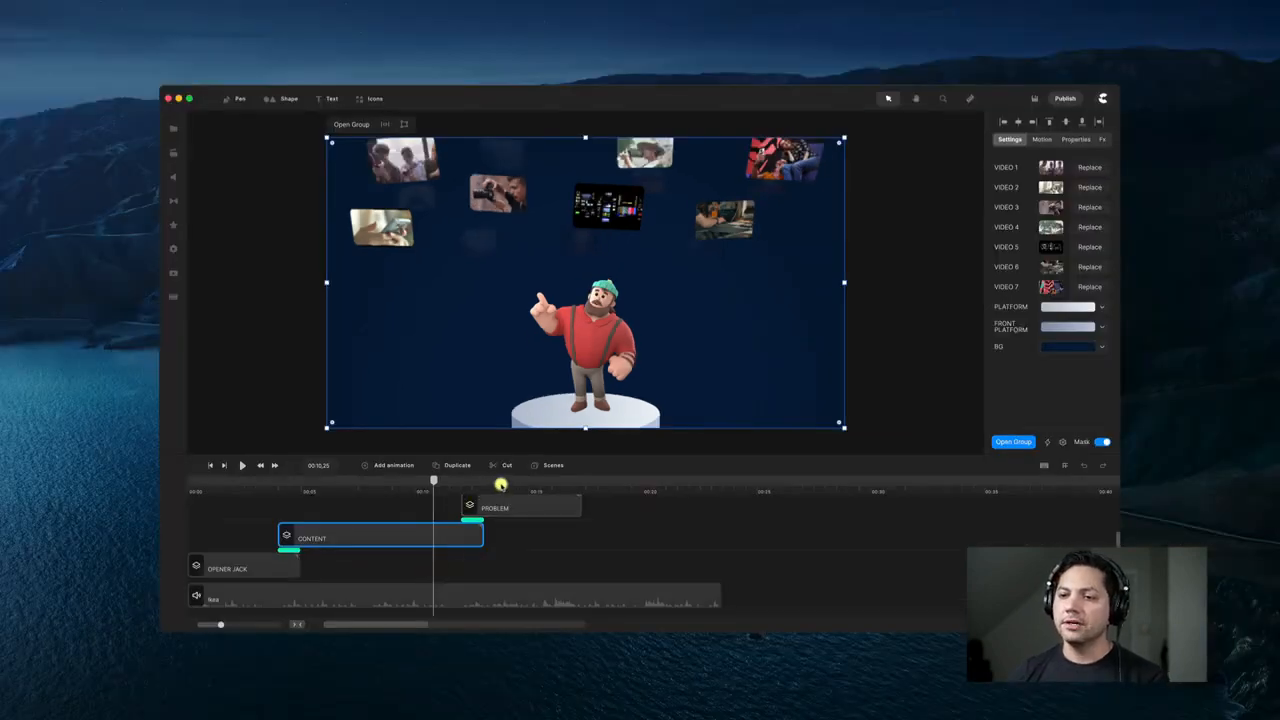
click(500, 485)
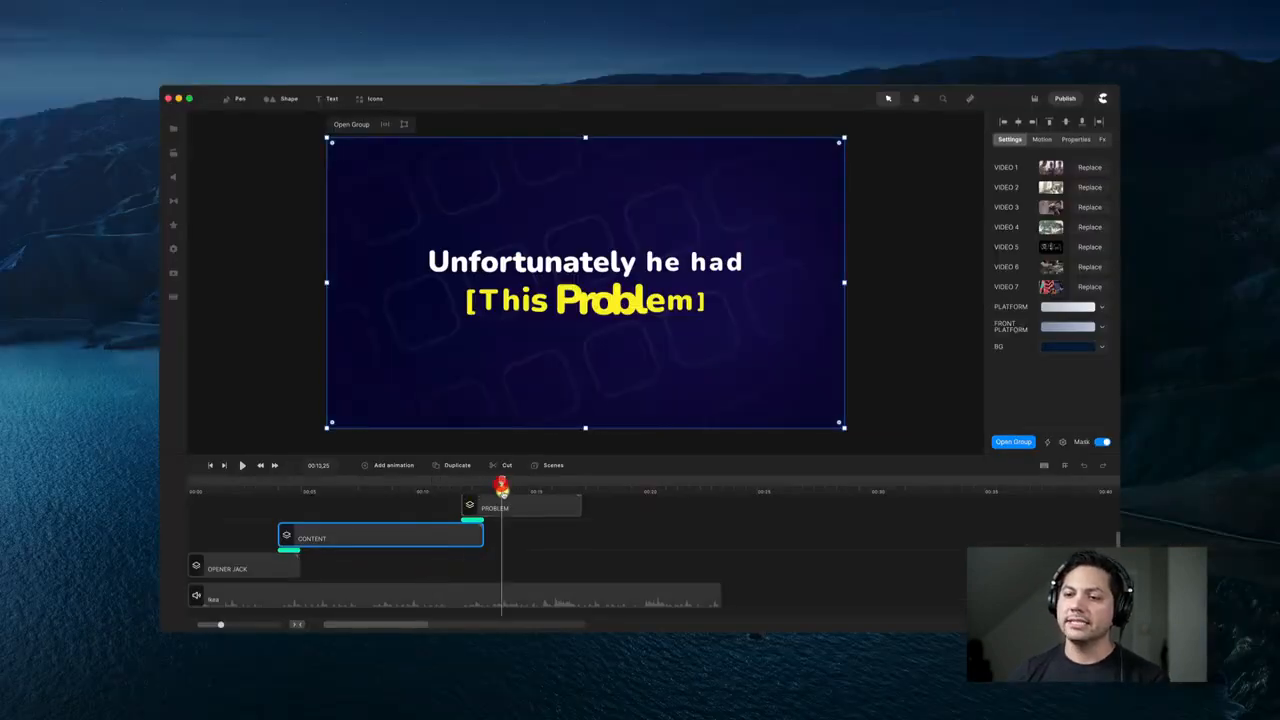
click(508, 503)
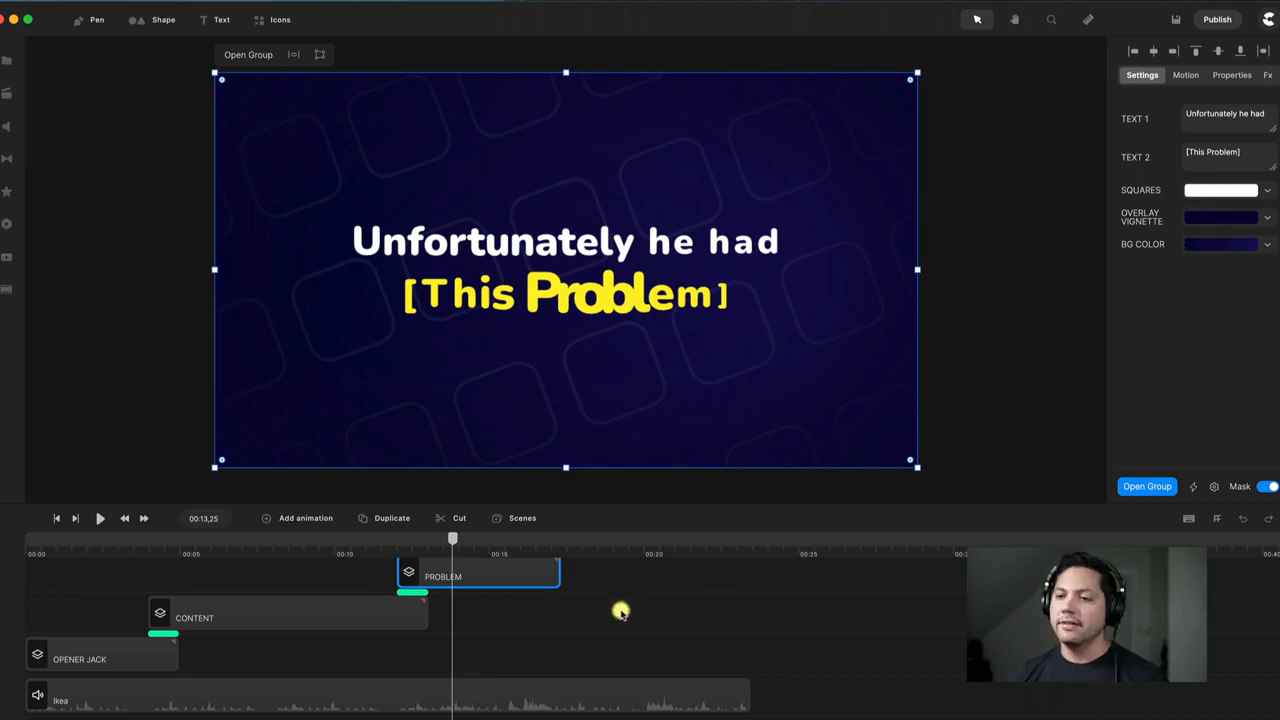
Step: Select the solution logo reveal scene and preview its crate, balloon and logo frames
scroll(620, 609, up, 3)
click(608, 545)
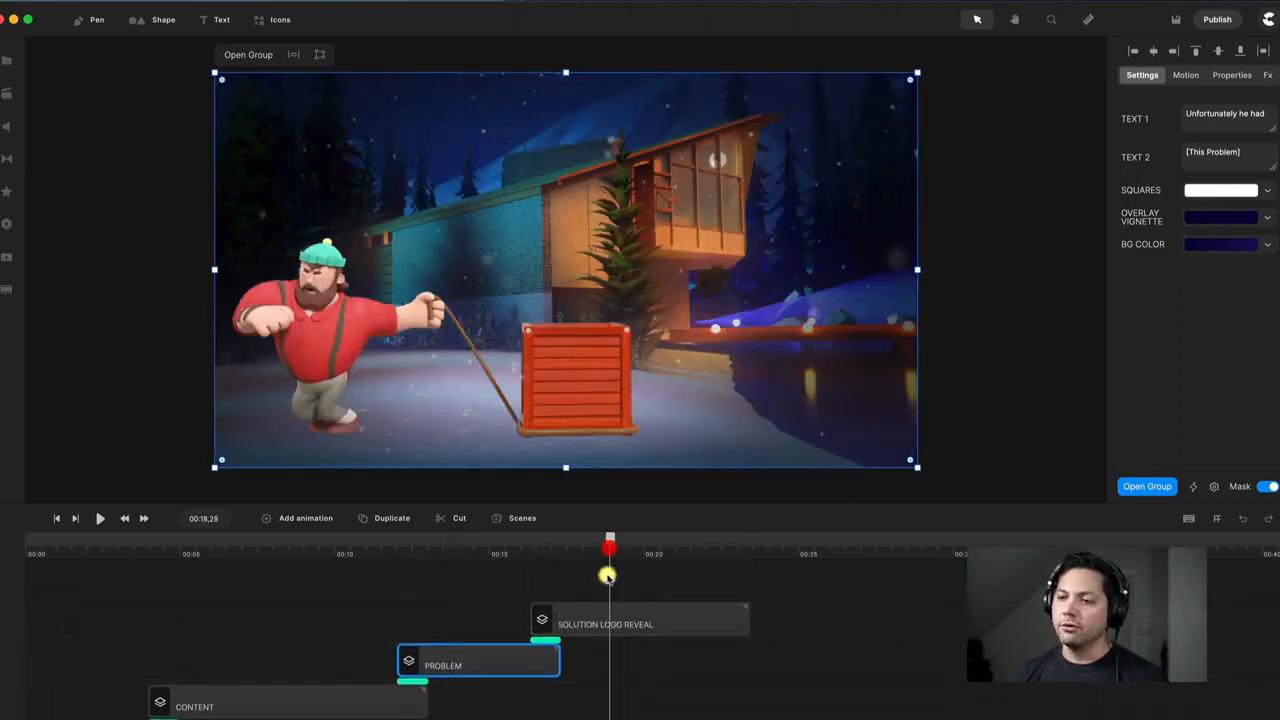
click(609, 614)
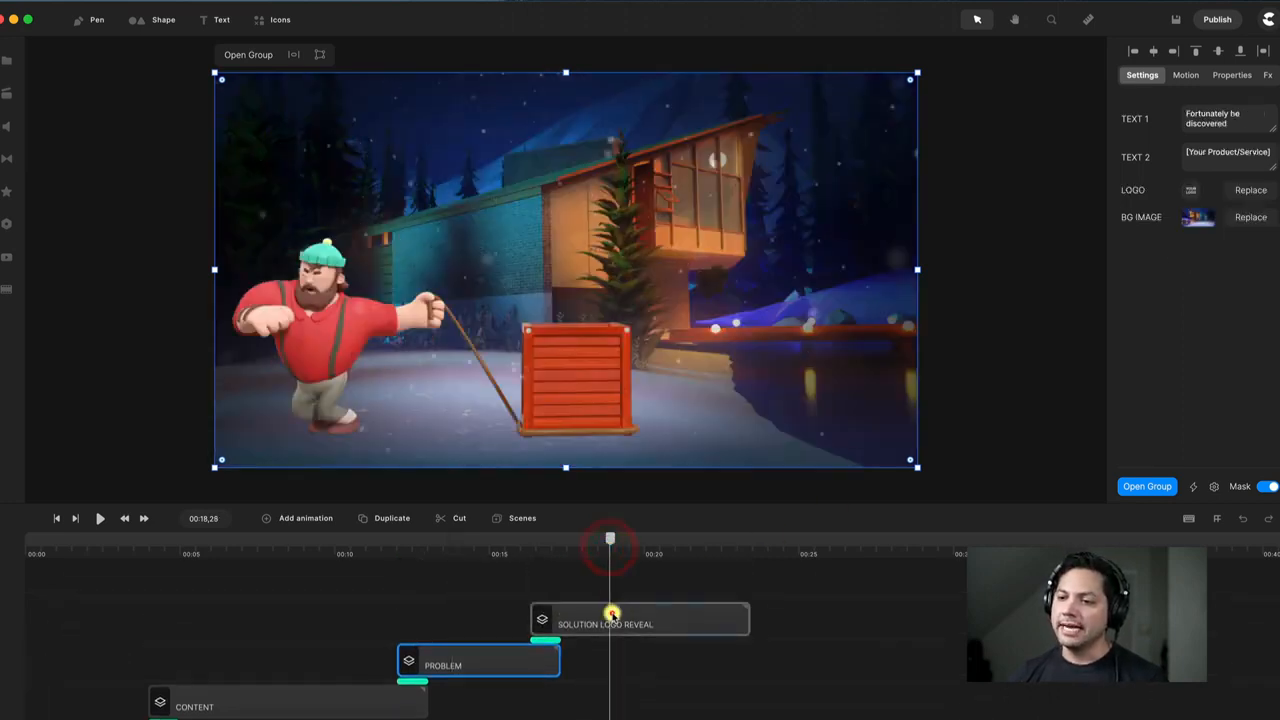
click(645, 541)
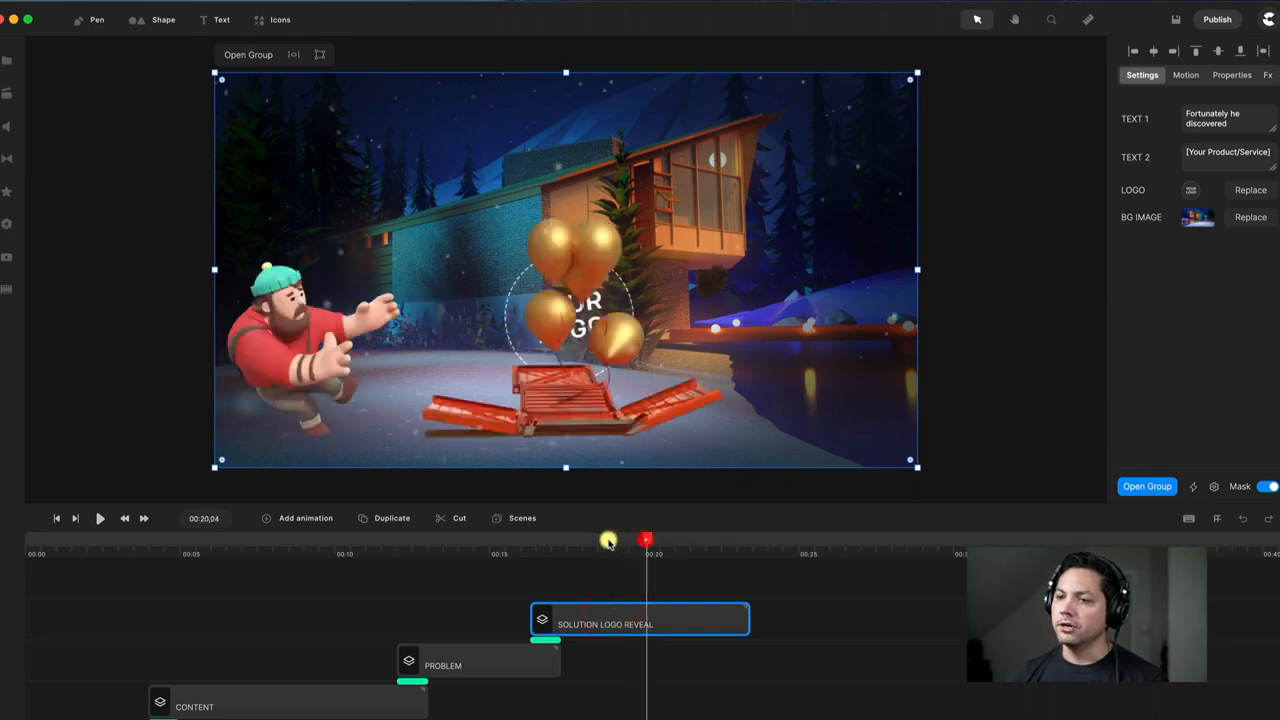
click(672, 542)
click(677, 542)
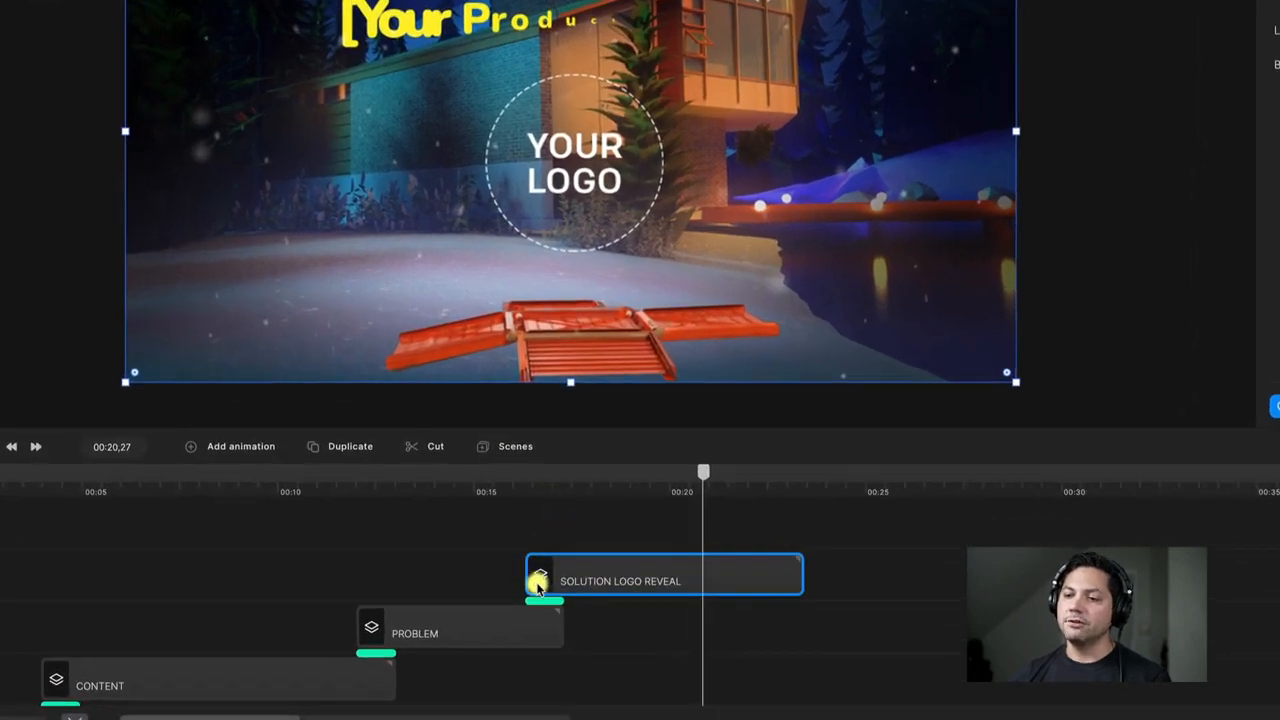
Step: Change the transition between the content and problem scenes to Bounce Down and play it back
click(372, 488)
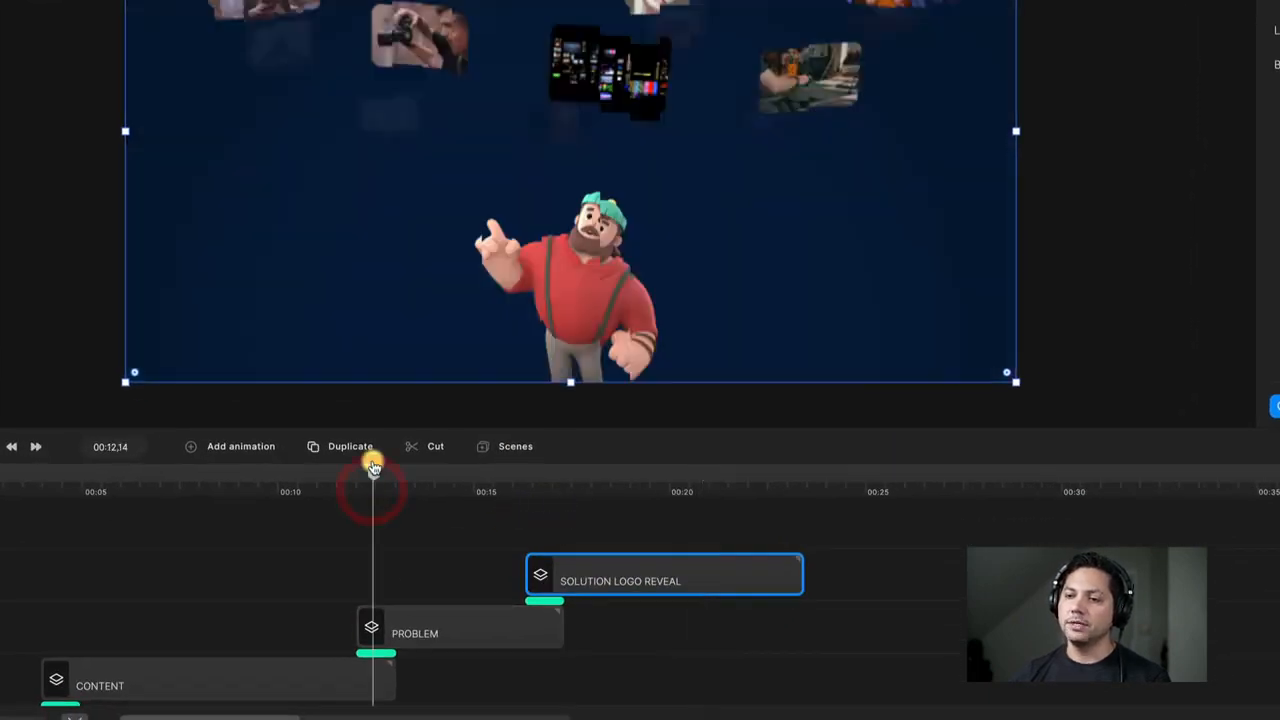
mouse_move(362, 467)
mouse_down()
mouse_move(334, 467)
mouse_move(360, 467)
mouse_move(343, 478)
mouse_up()
scroll(354, 640, down, 3)
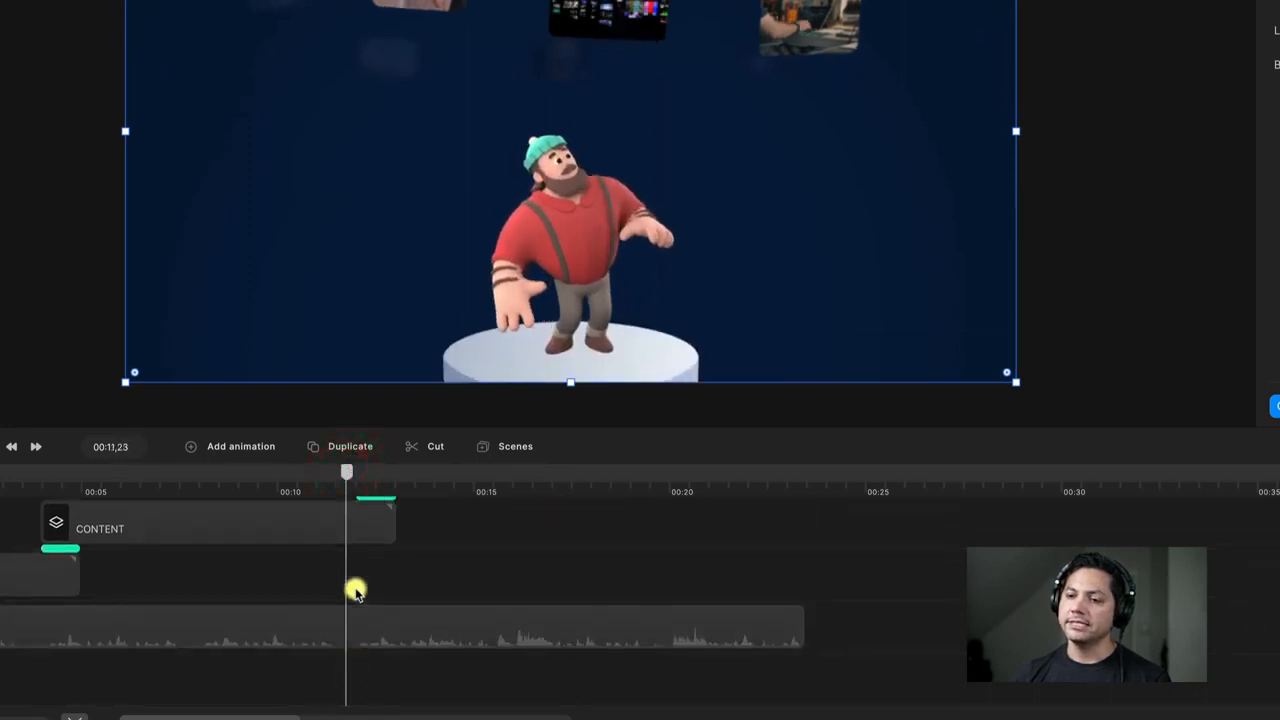
scroll(364, 503, up, 1)
scroll(366, 506, up, 1)
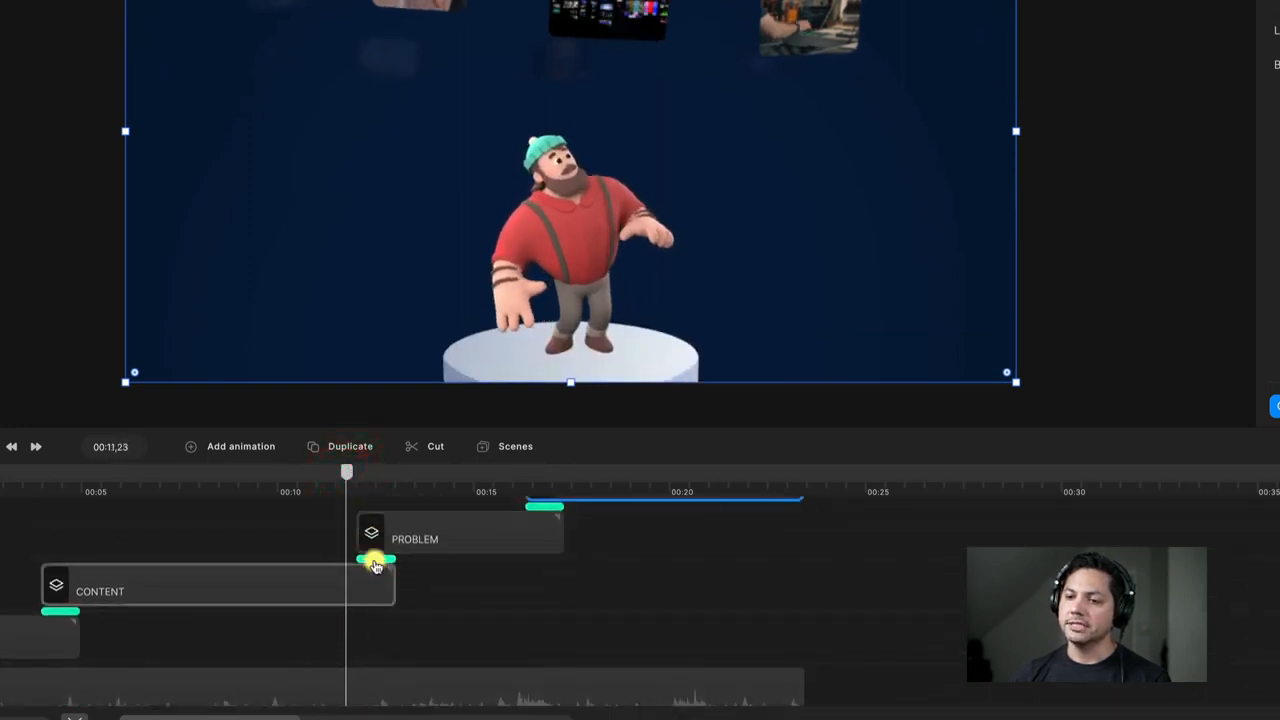
click(375, 562)
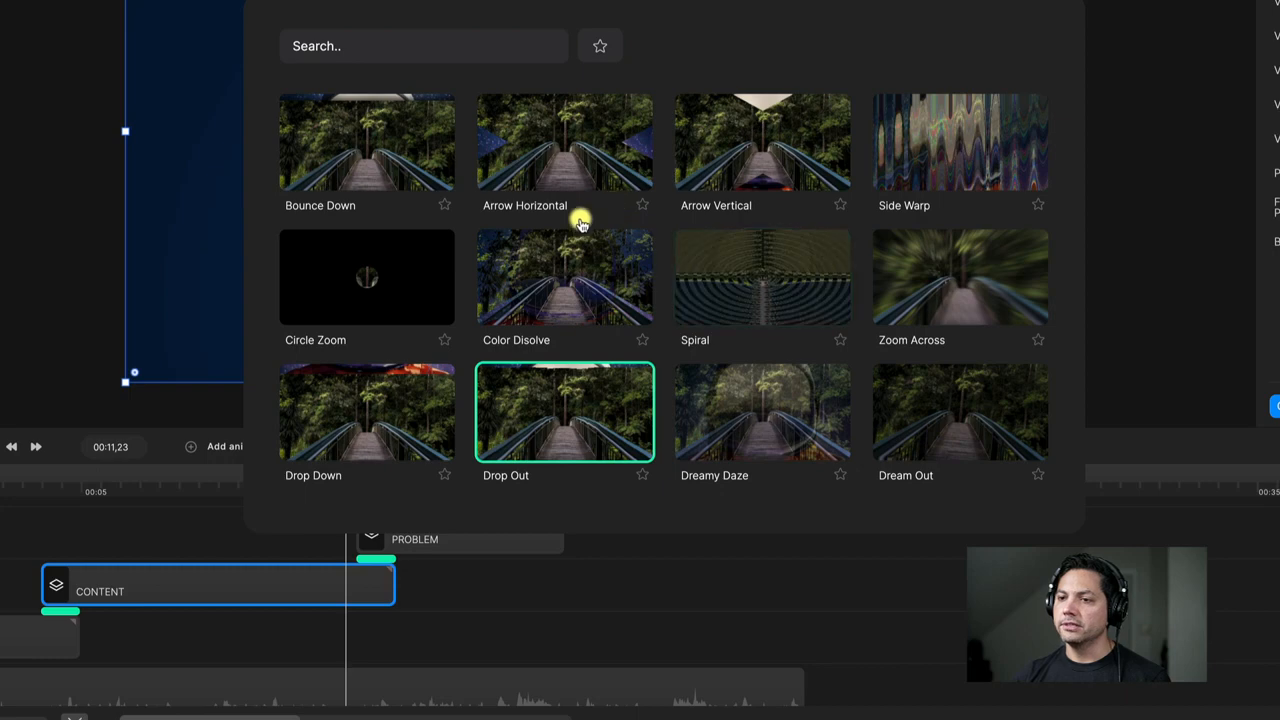
click(366, 152)
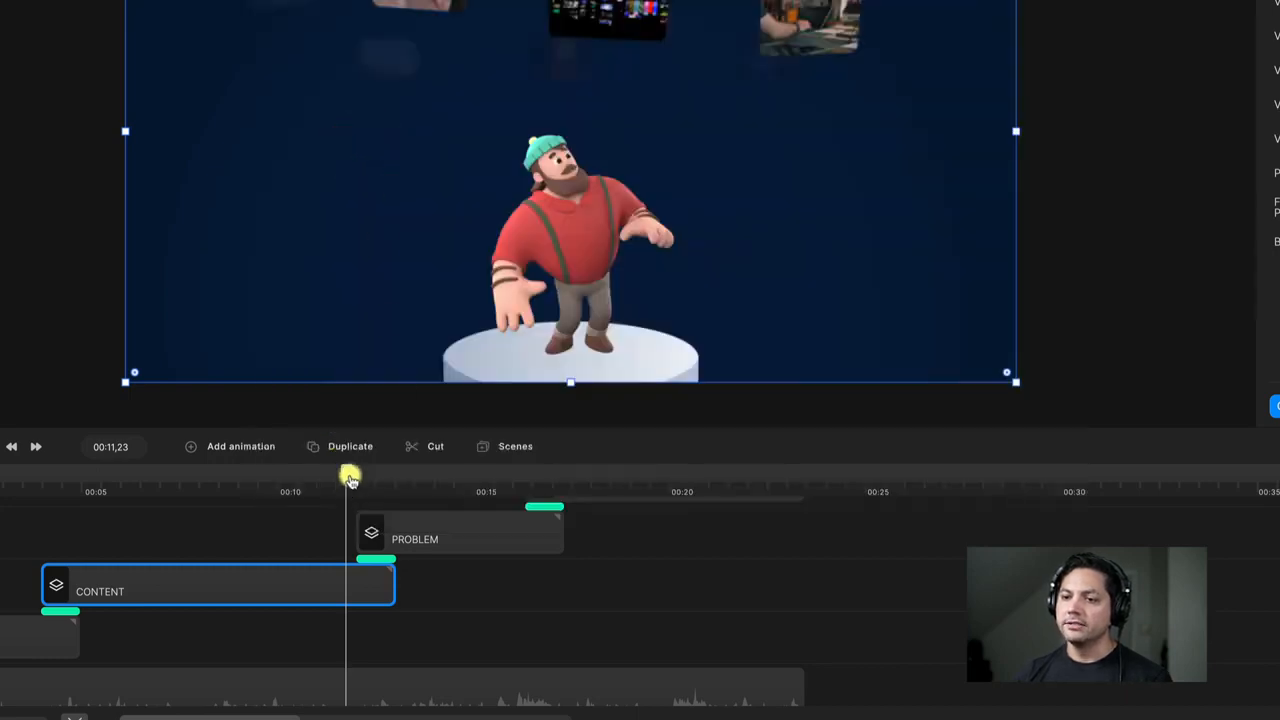
key(space)
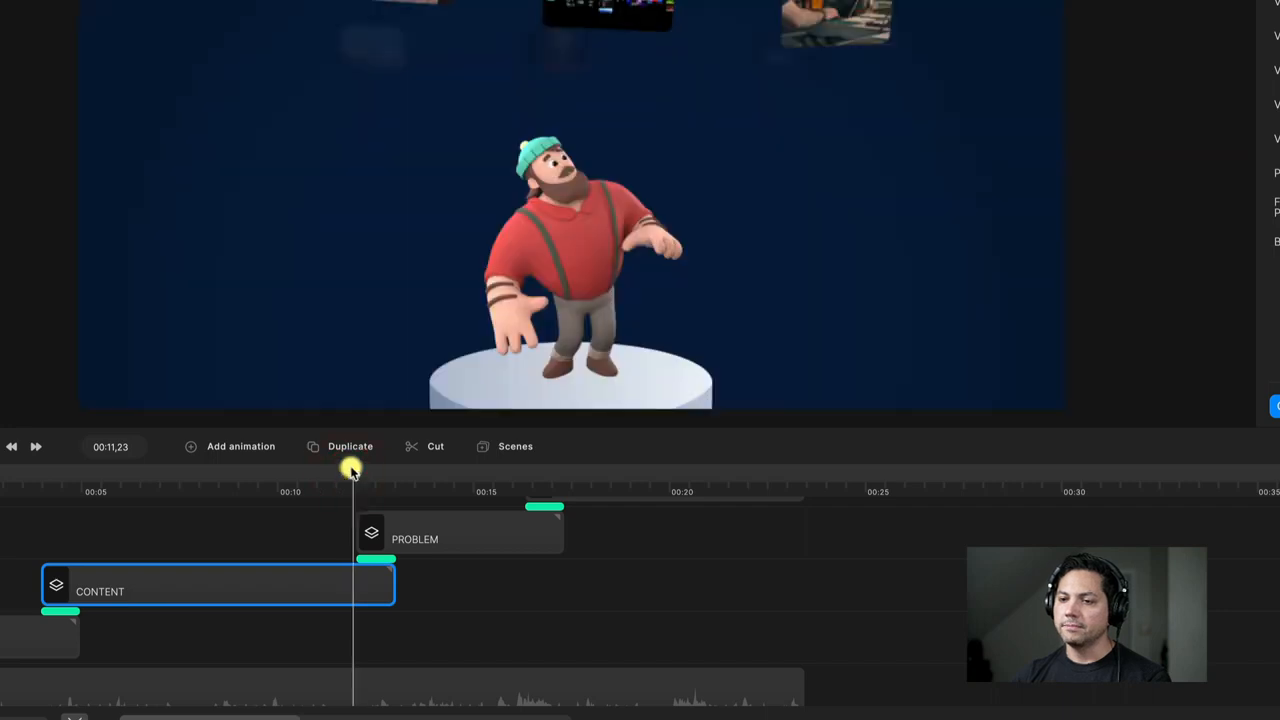
key(space)
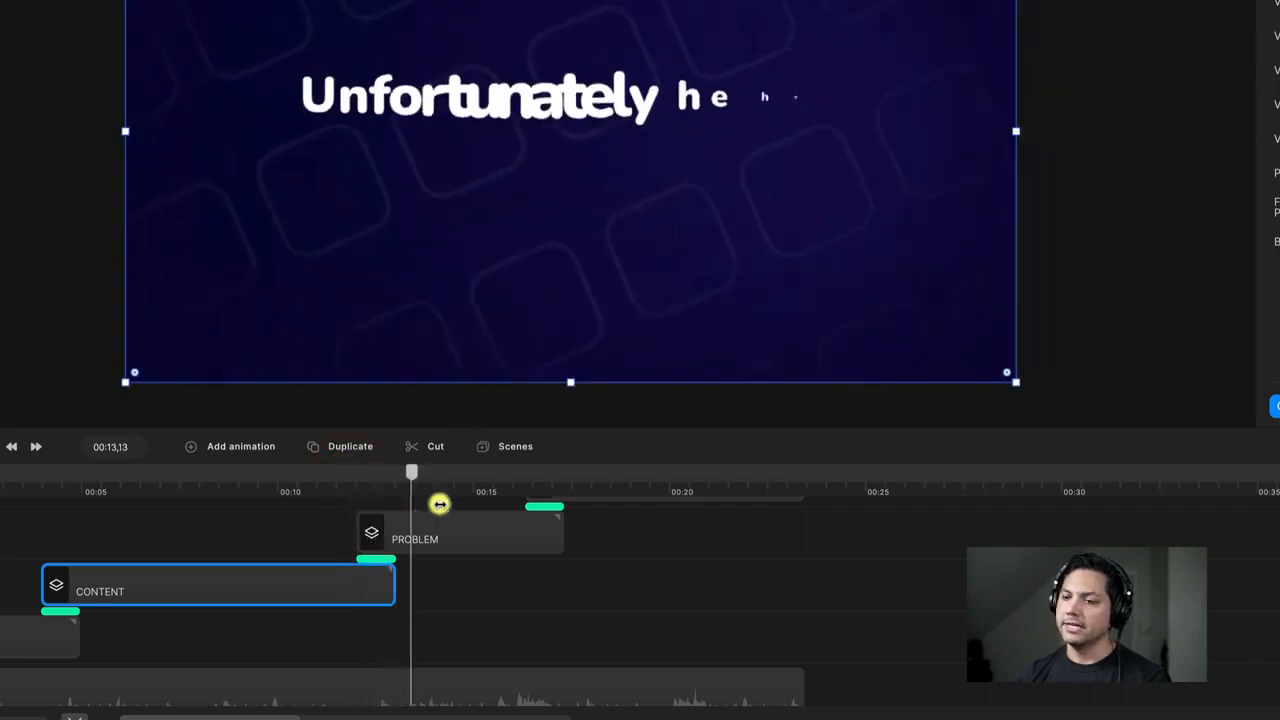
Step: Change the transition between the problem and solution logo reveal scenes to Dream Out and play it back
click(547, 510)
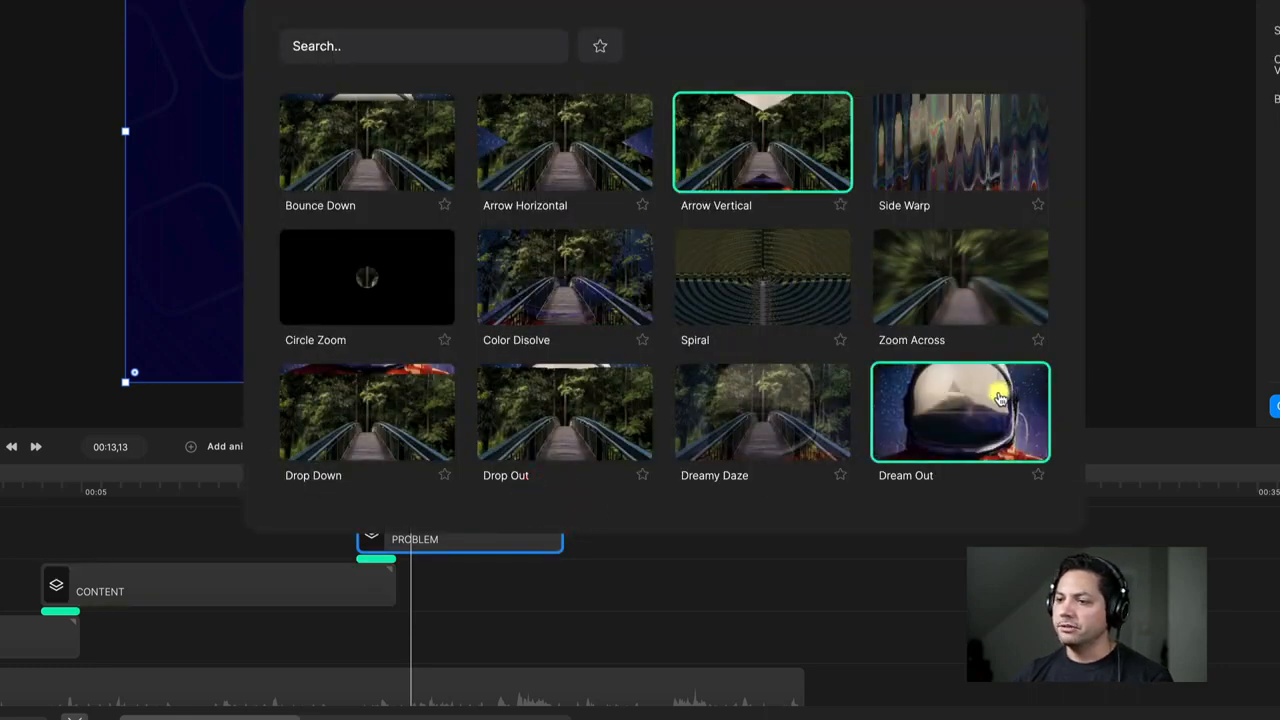
click(997, 386)
click(527, 494)
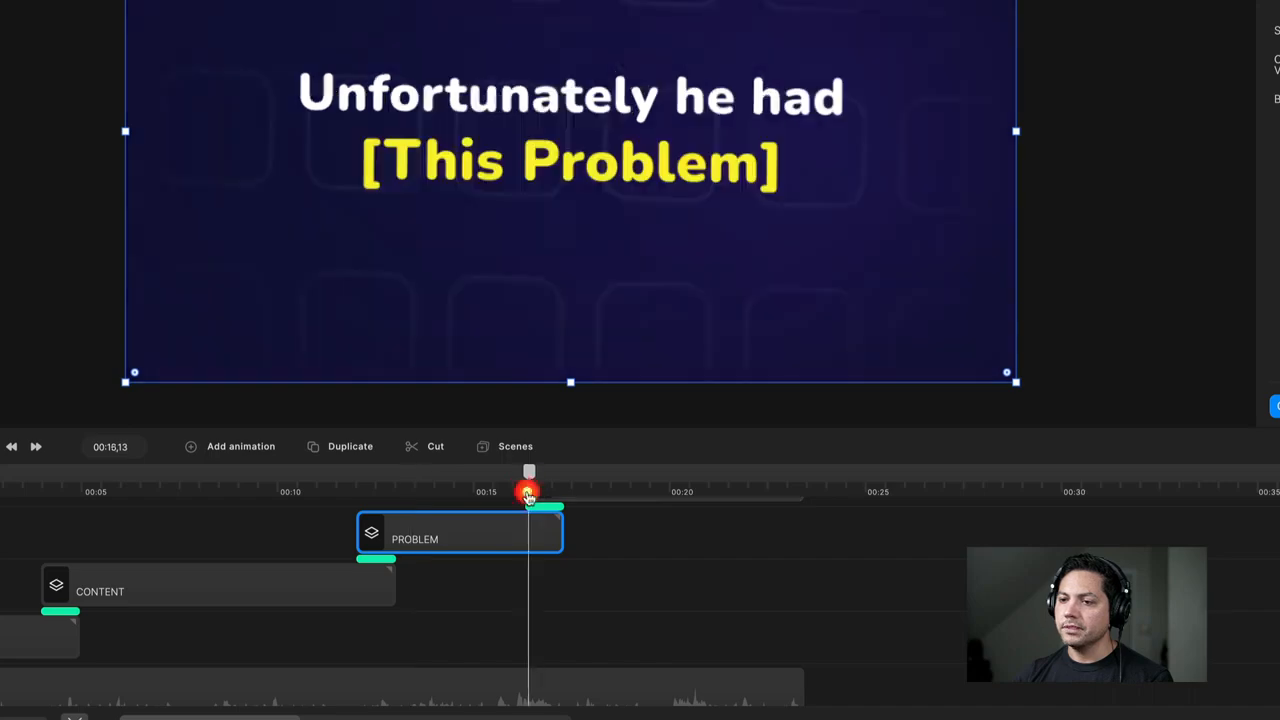
key(space)
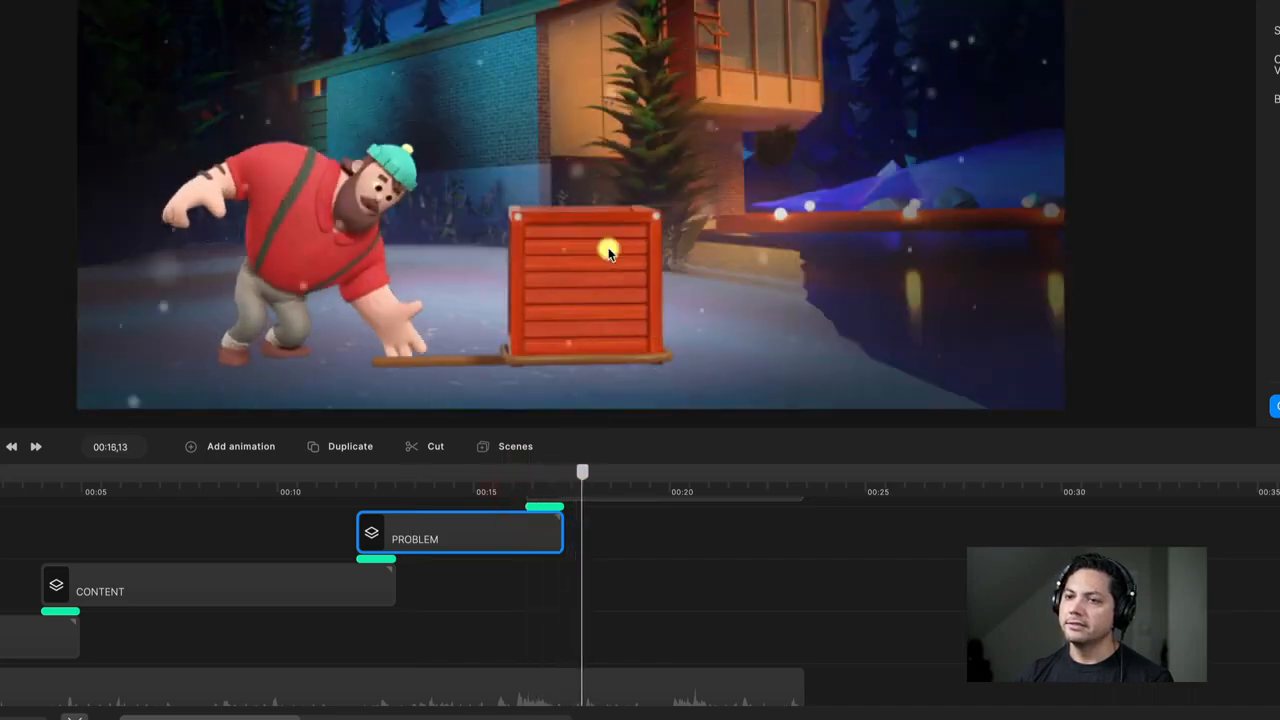
key(space)
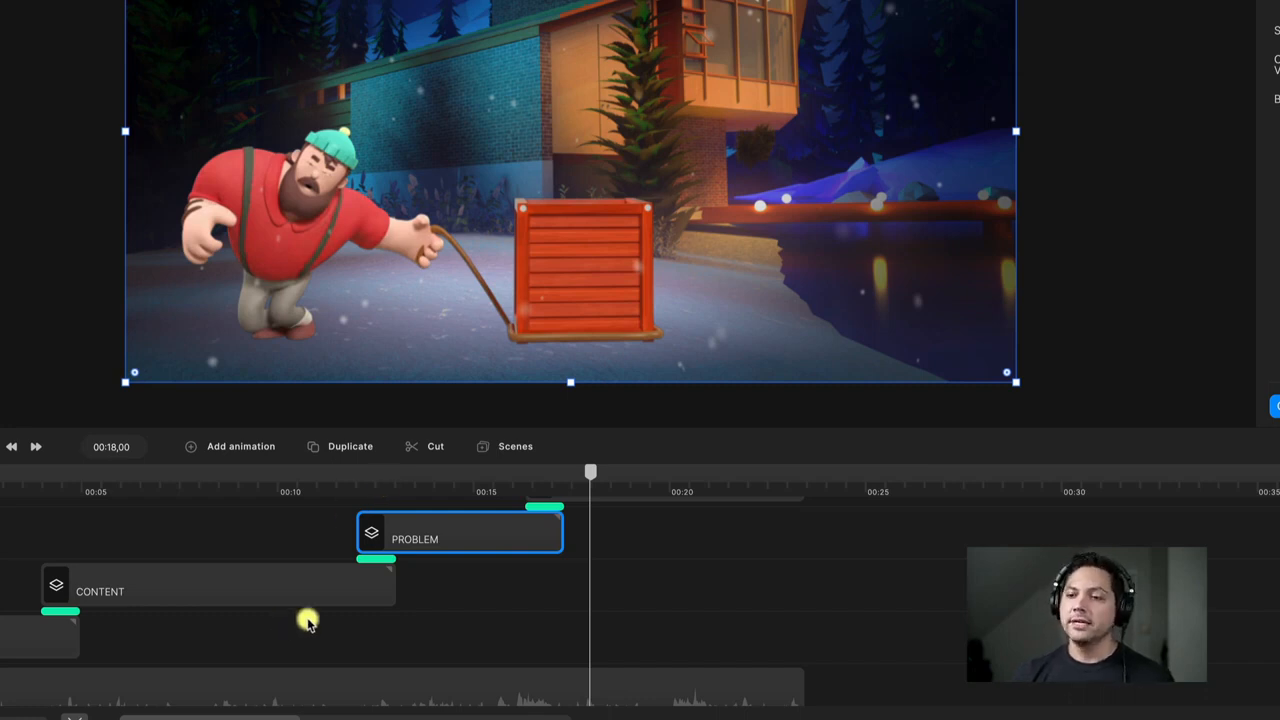
Step: Select the solution logo reveal scene, then browse the scene library for the Jack category's Solution scenes
scroll(310, 612, up, 2)
click(636, 574)
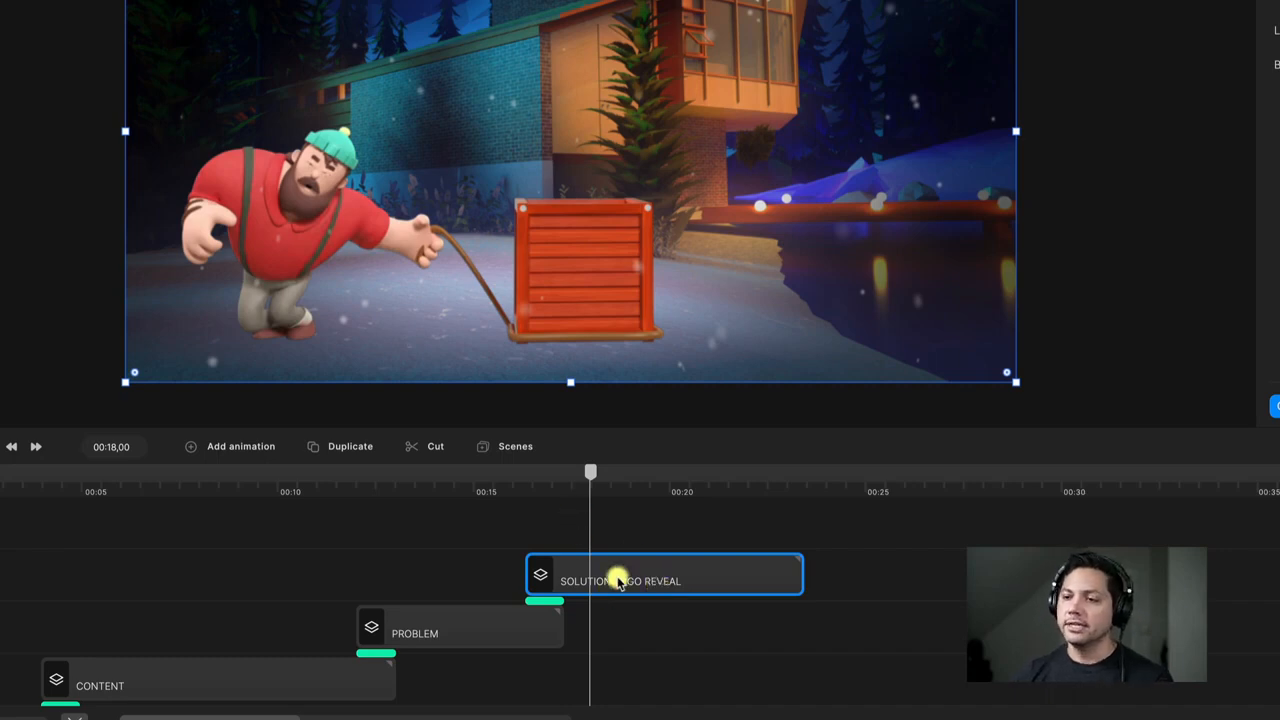
click(500, 455)
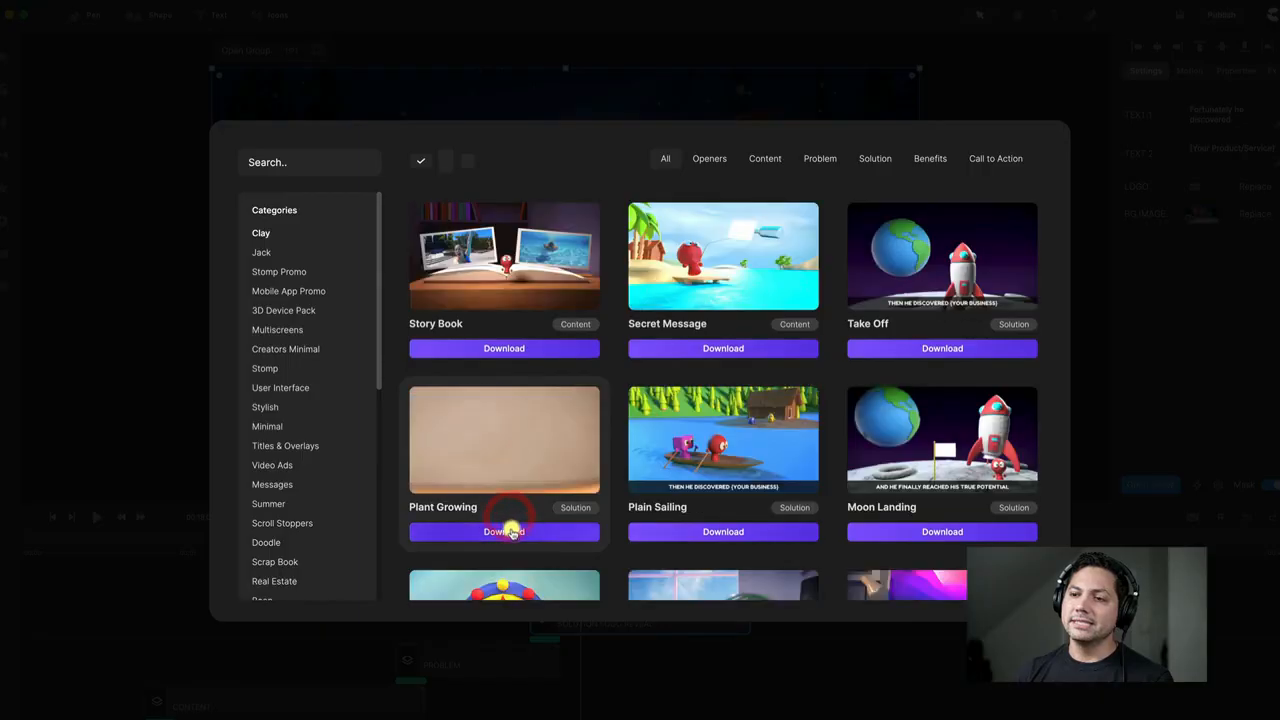
click(263, 251)
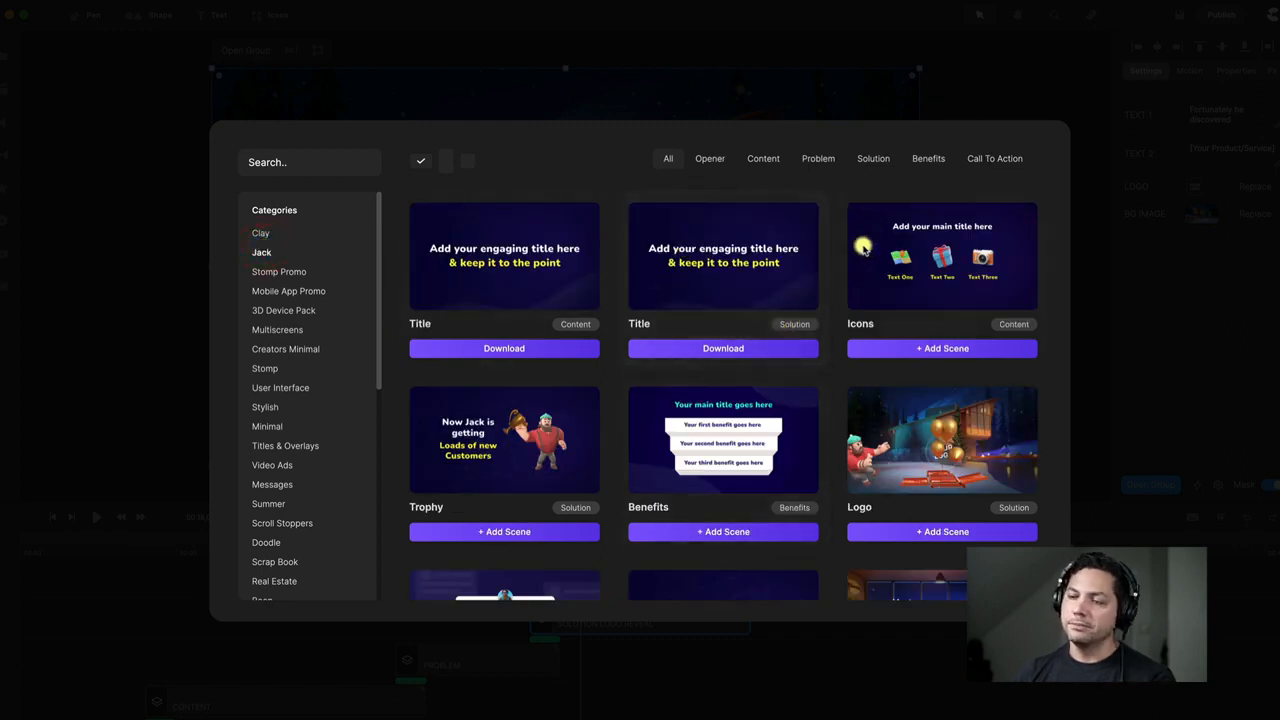
scroll(717, 435, down, 3)
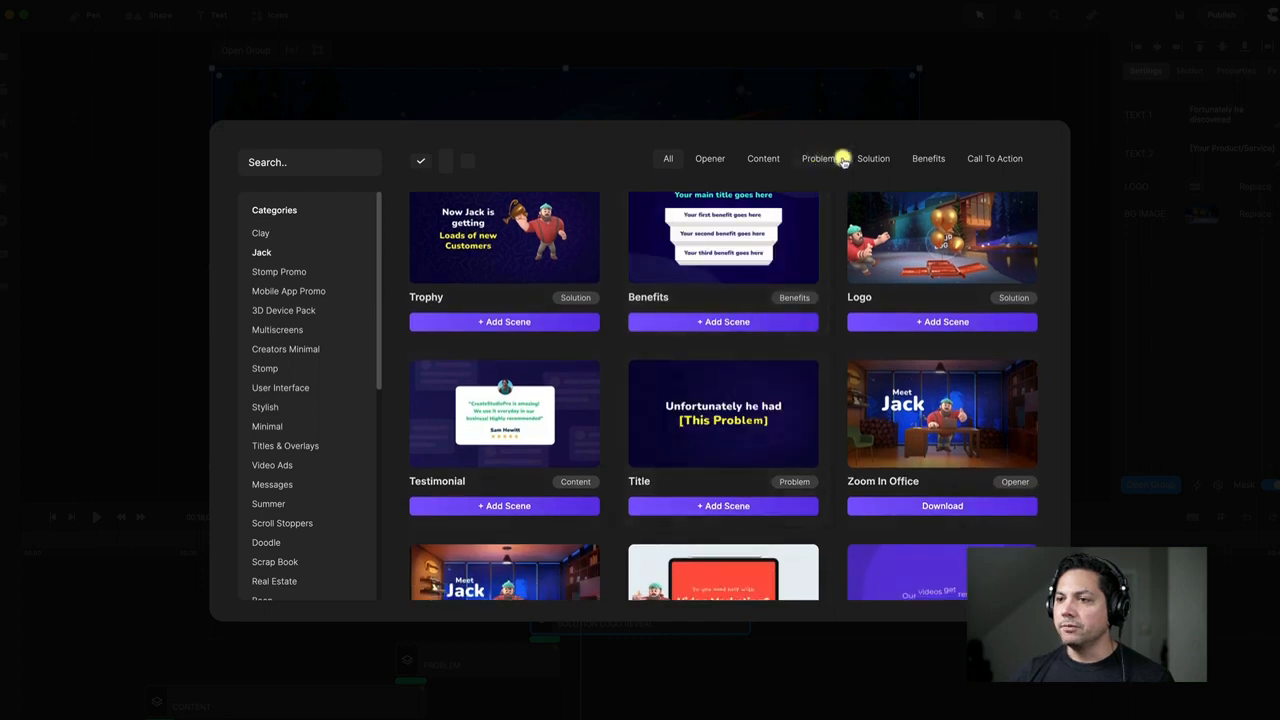
click(940, 156)
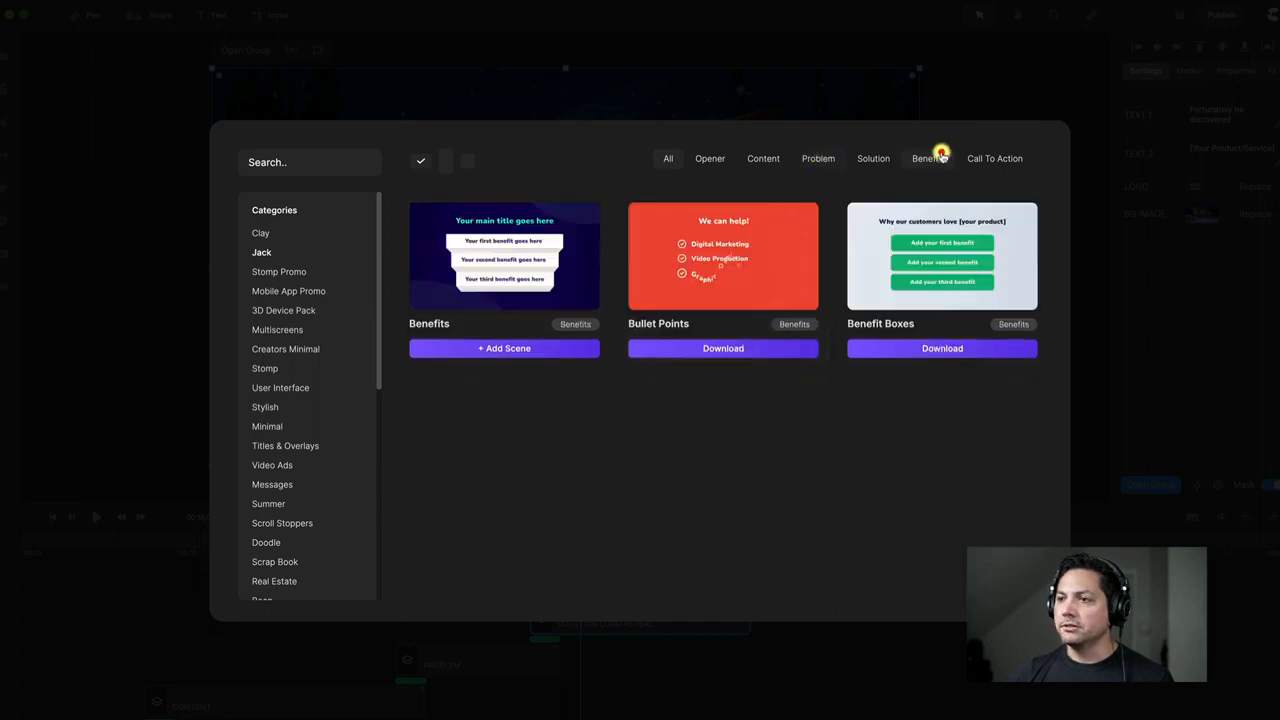
click(882, 159)
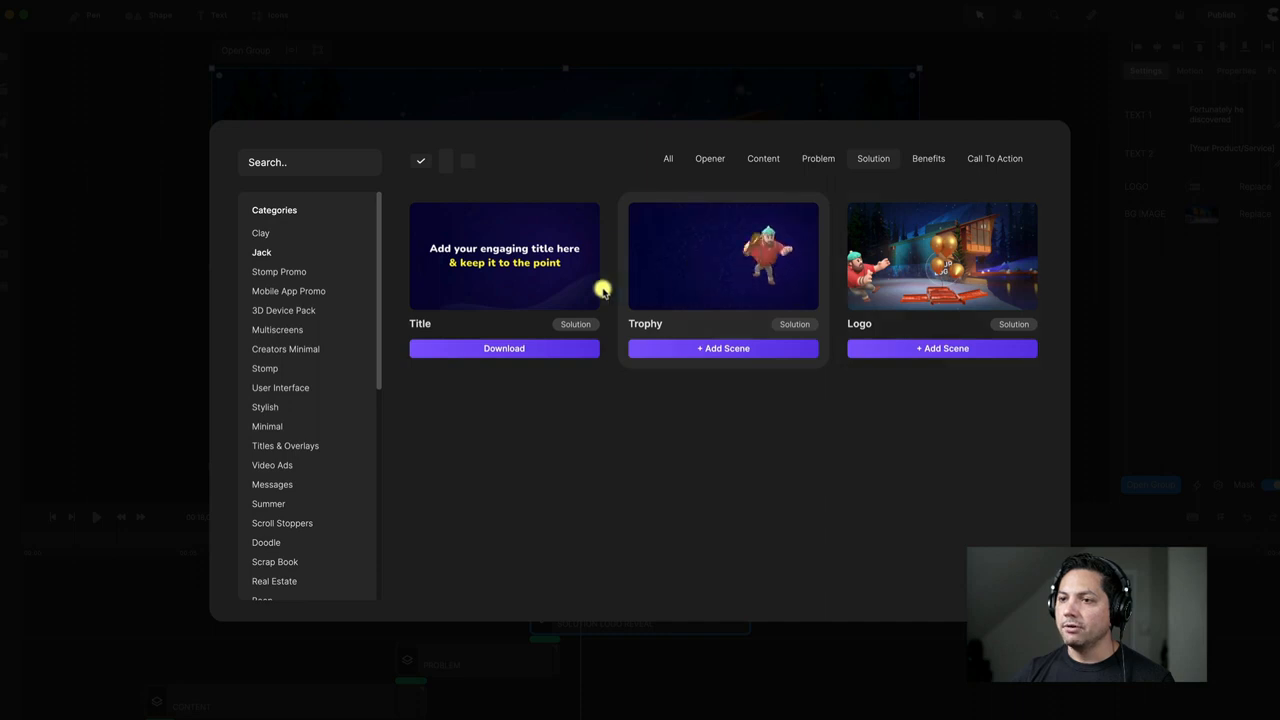
Step: Download the Title solution scene, add it to the project and close the scene library
click(512, 348)
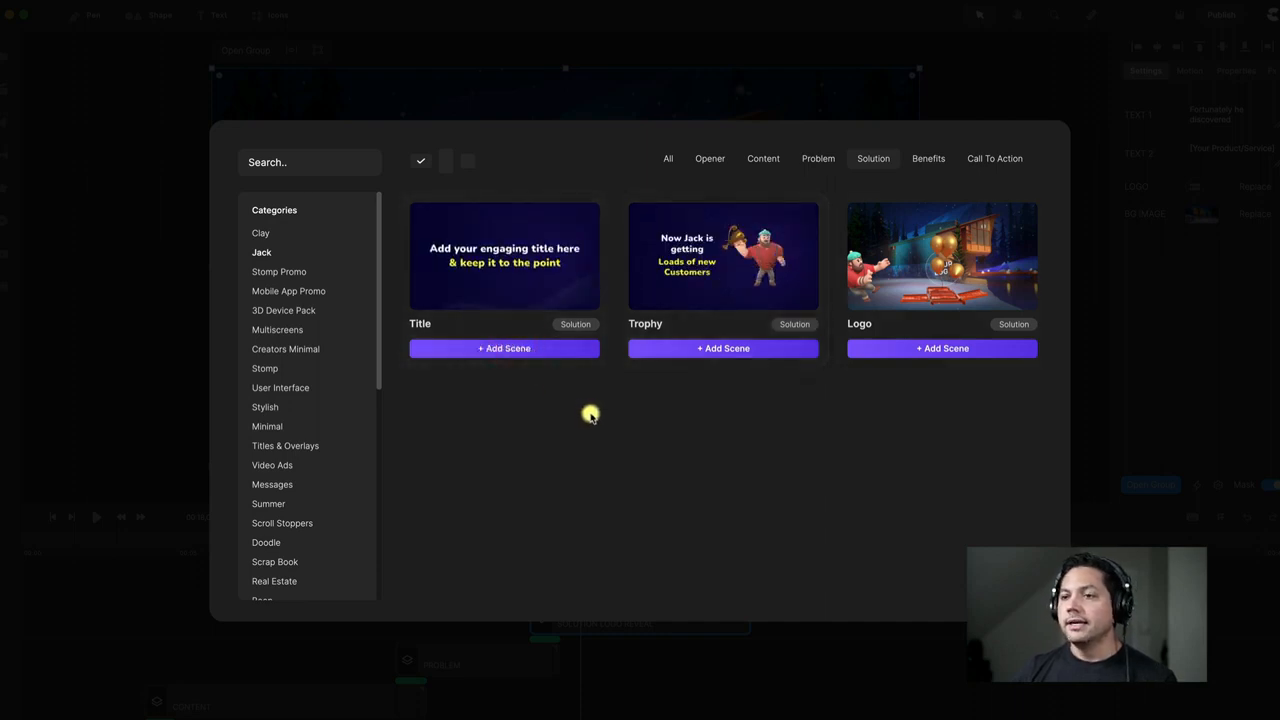
click(489, 348)
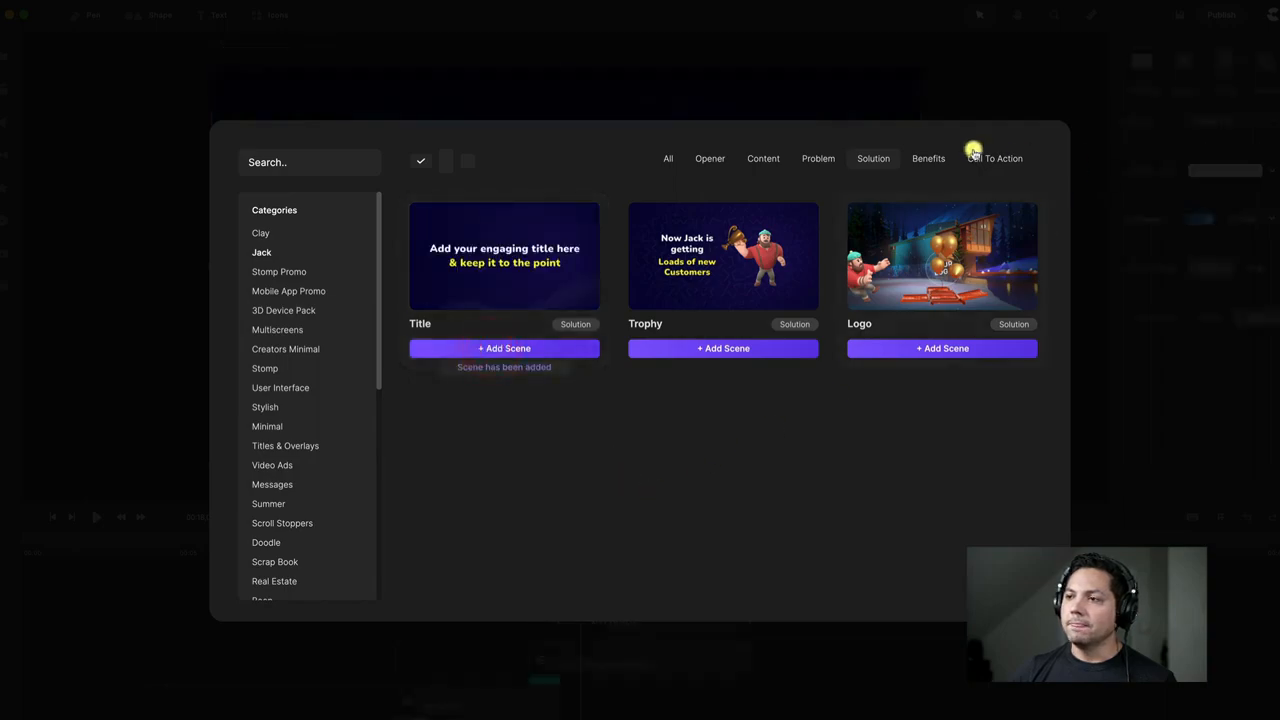
click(893, 70)
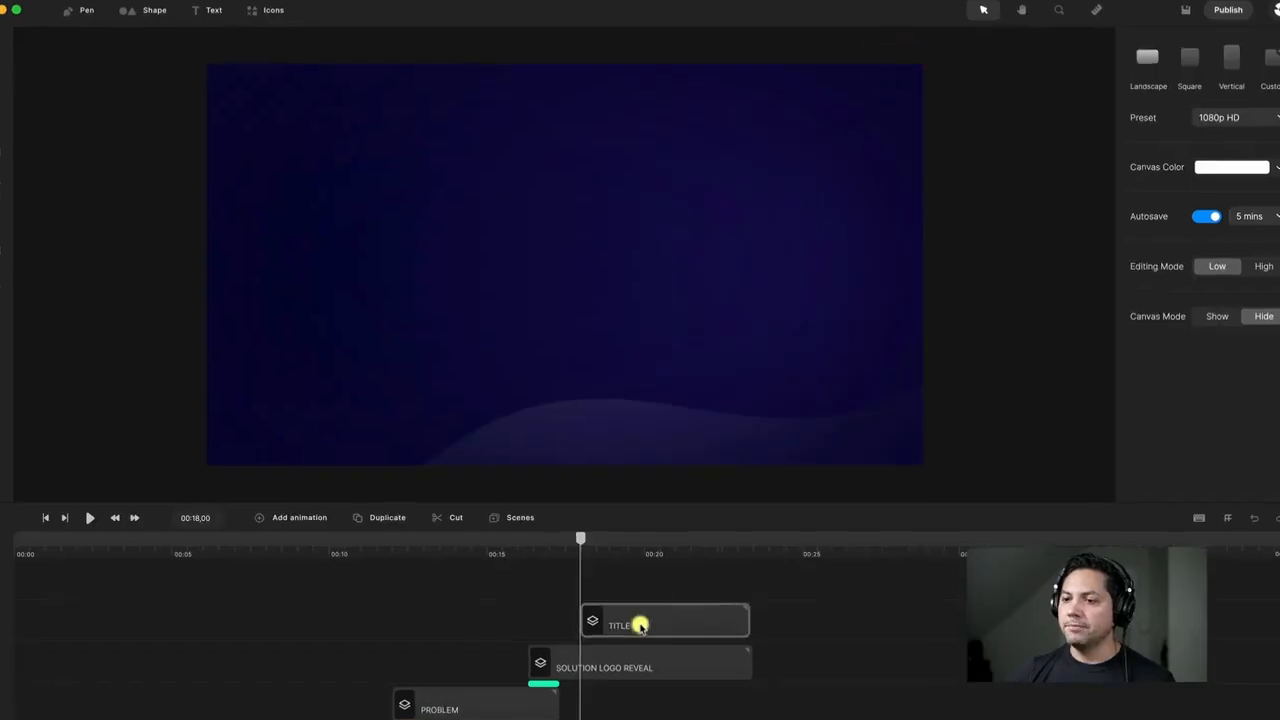
Step: Delete the solution logo reveal scene, move the title scene to overlap the problem scene's end, and preview both scenes
click(640, 624)
click(622, 662)
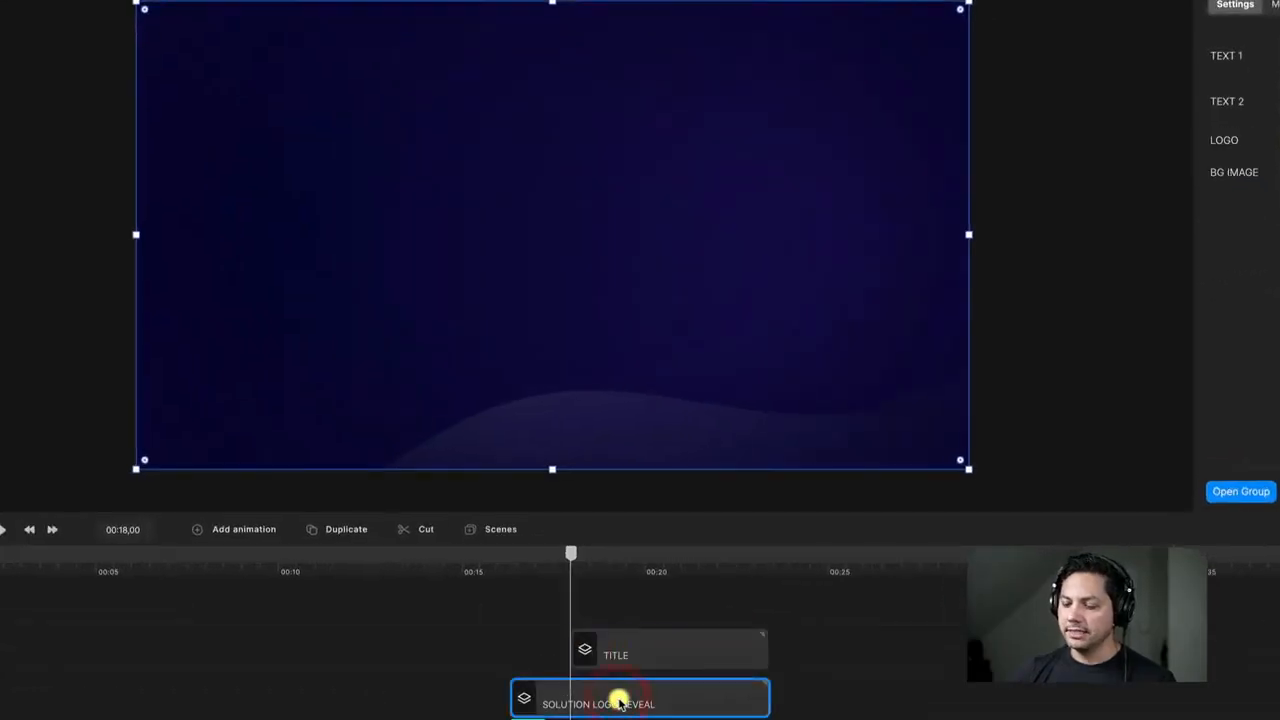
click(620, 652)
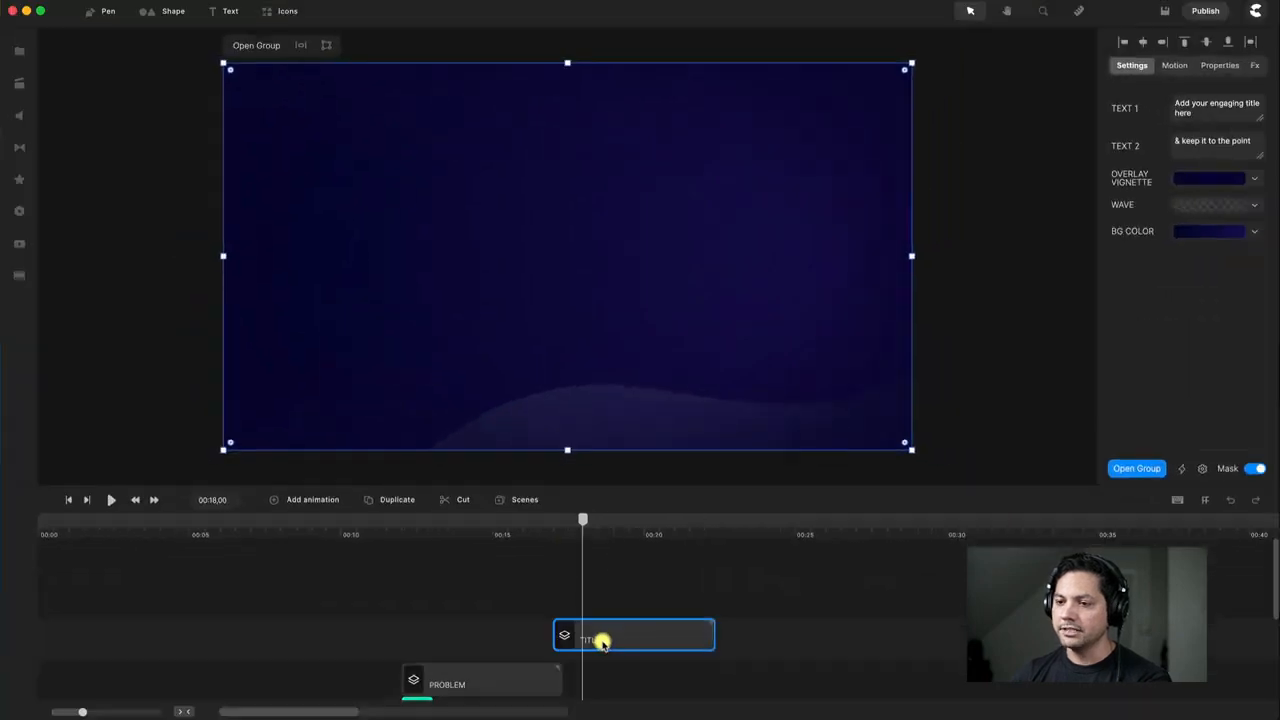
click(598, 646)
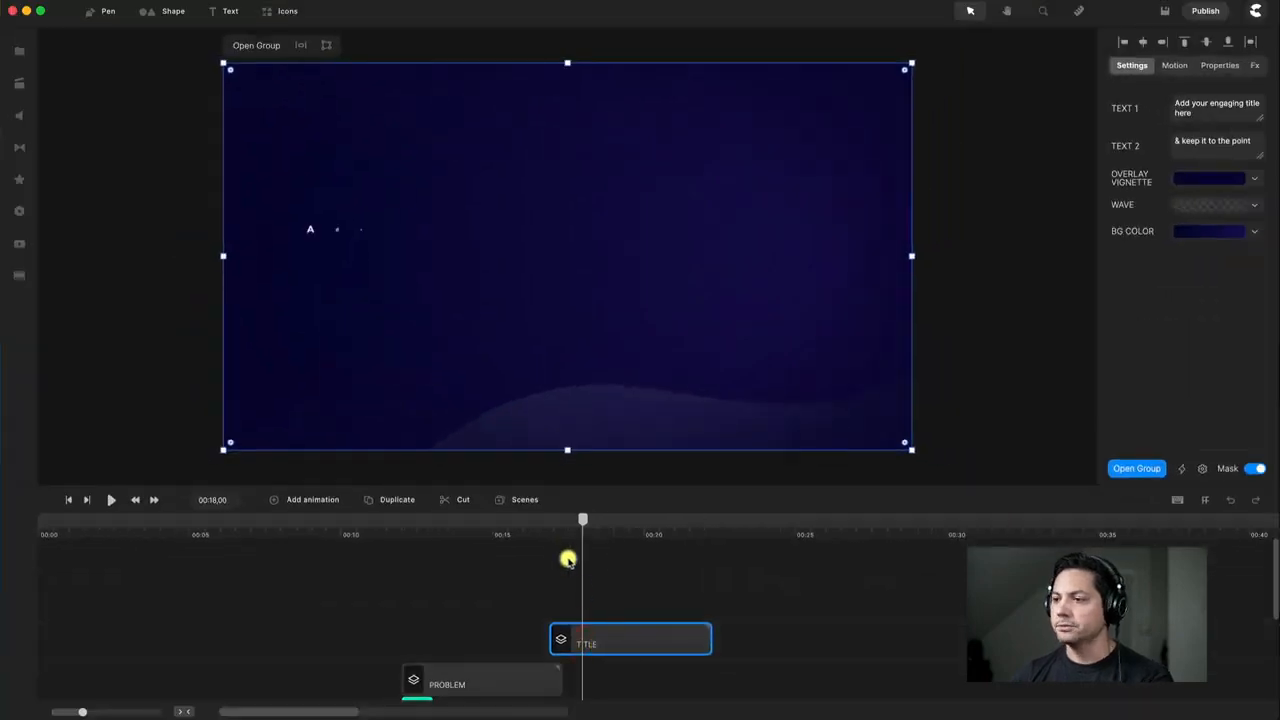
click(534, 537)
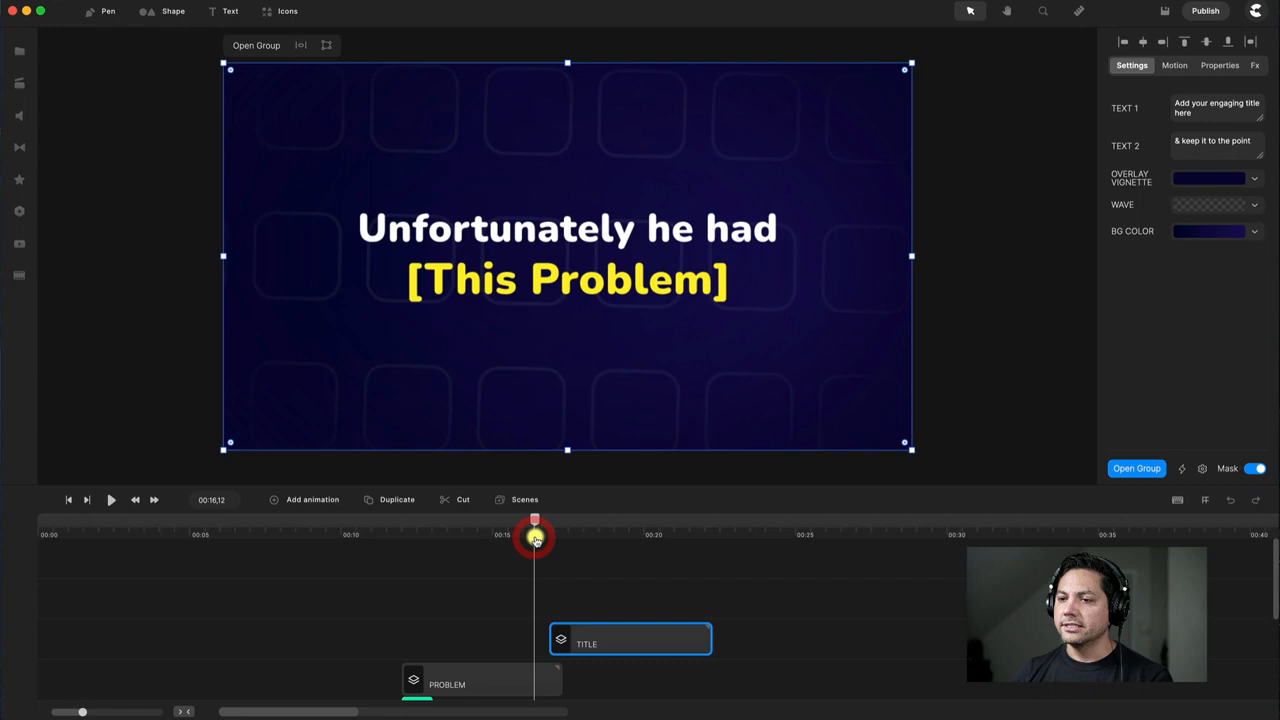
click(603, 528)
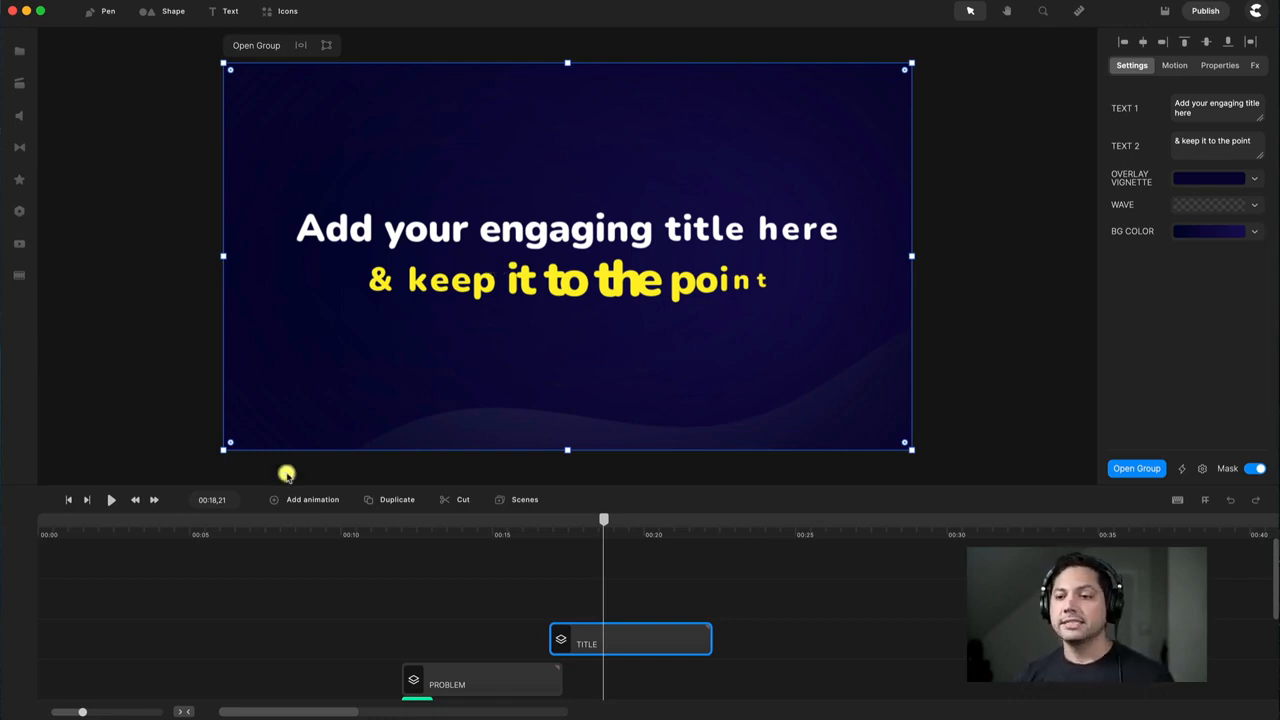
Step: Return the playhead to the start of the timeline and delete the Ikea music track
scroll(234, 671, down, 4)
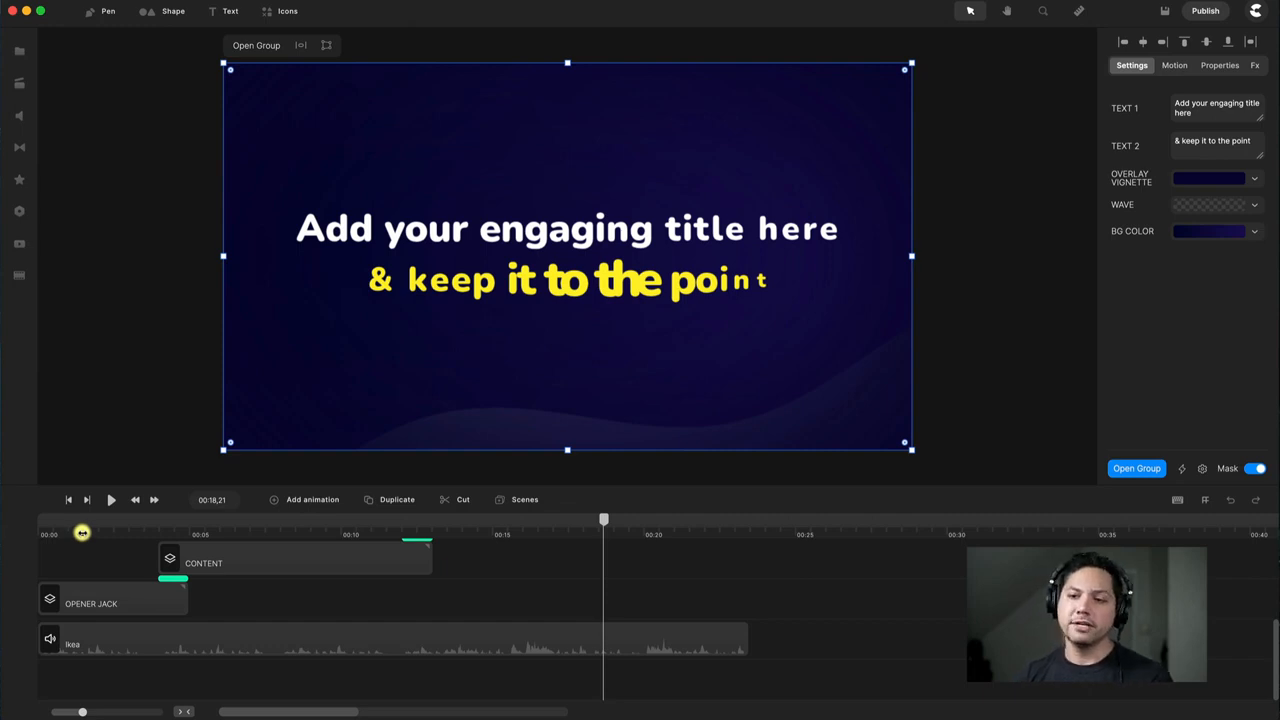
drag(82, 533, 6, 523)
click(107, 652)
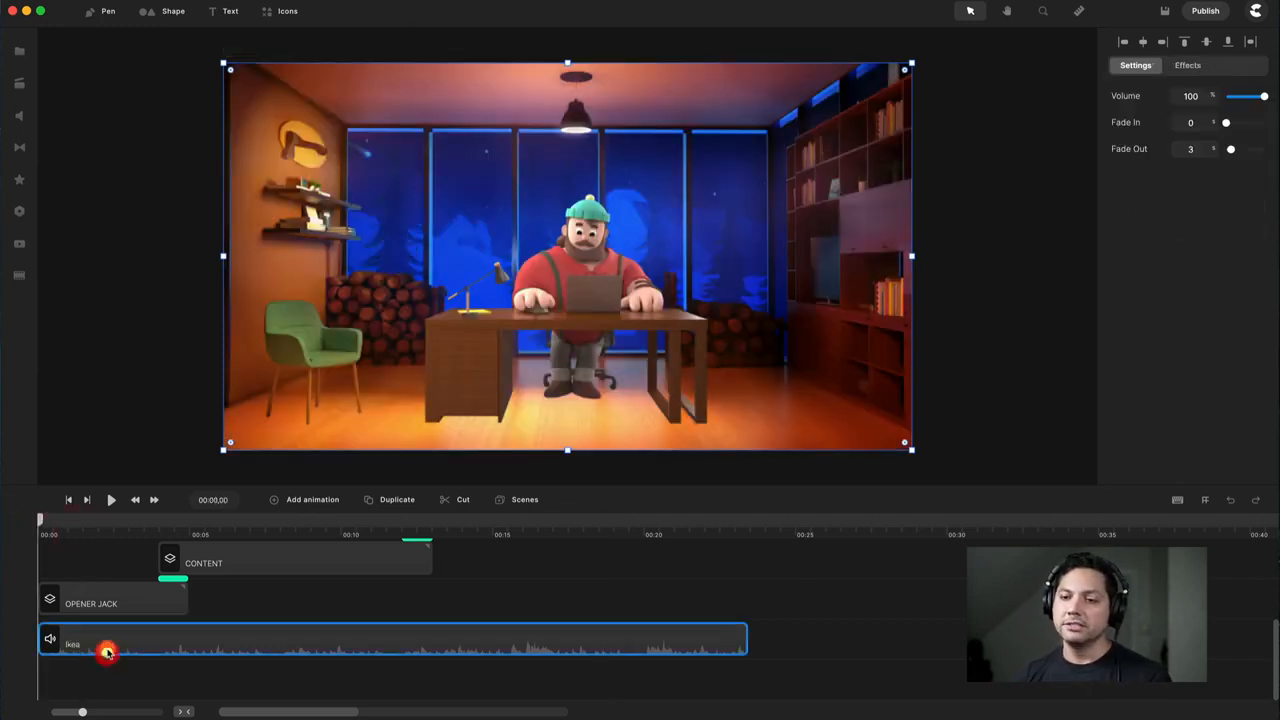
key(Delete)
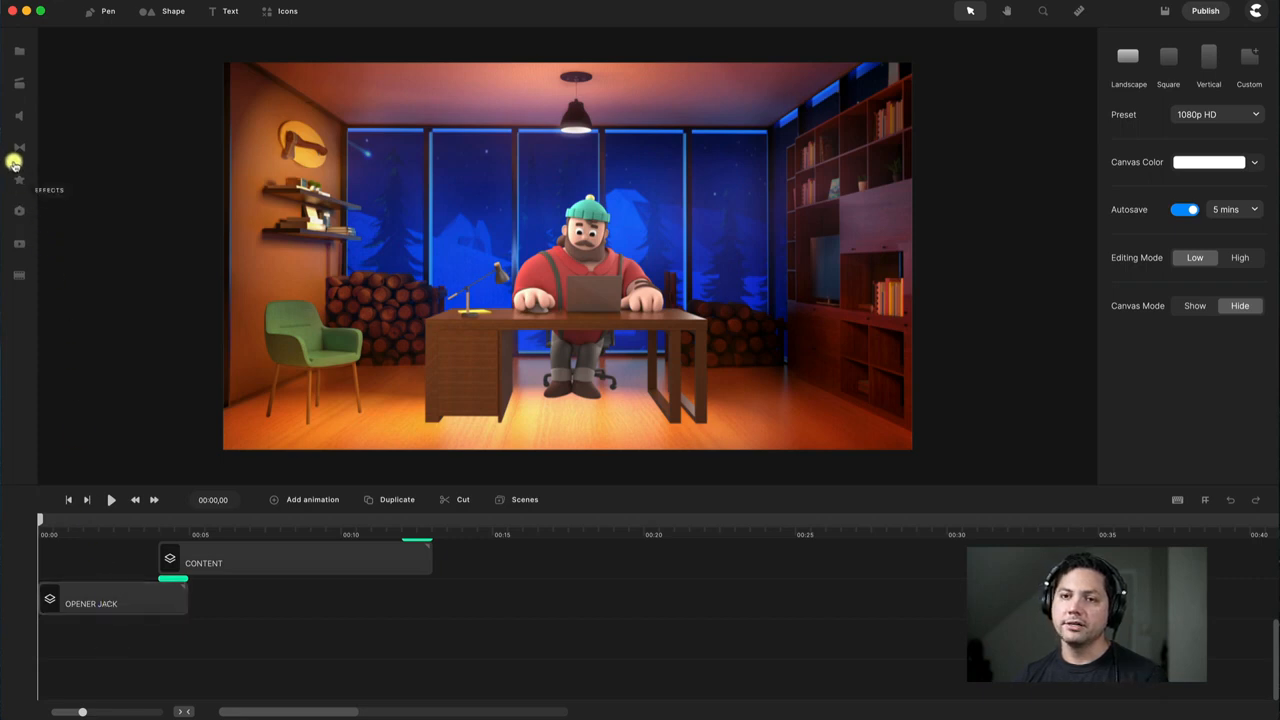
Step: Download the Paradise track from the Indie music category, add it to the project and preview it from the start
click(21, 120)
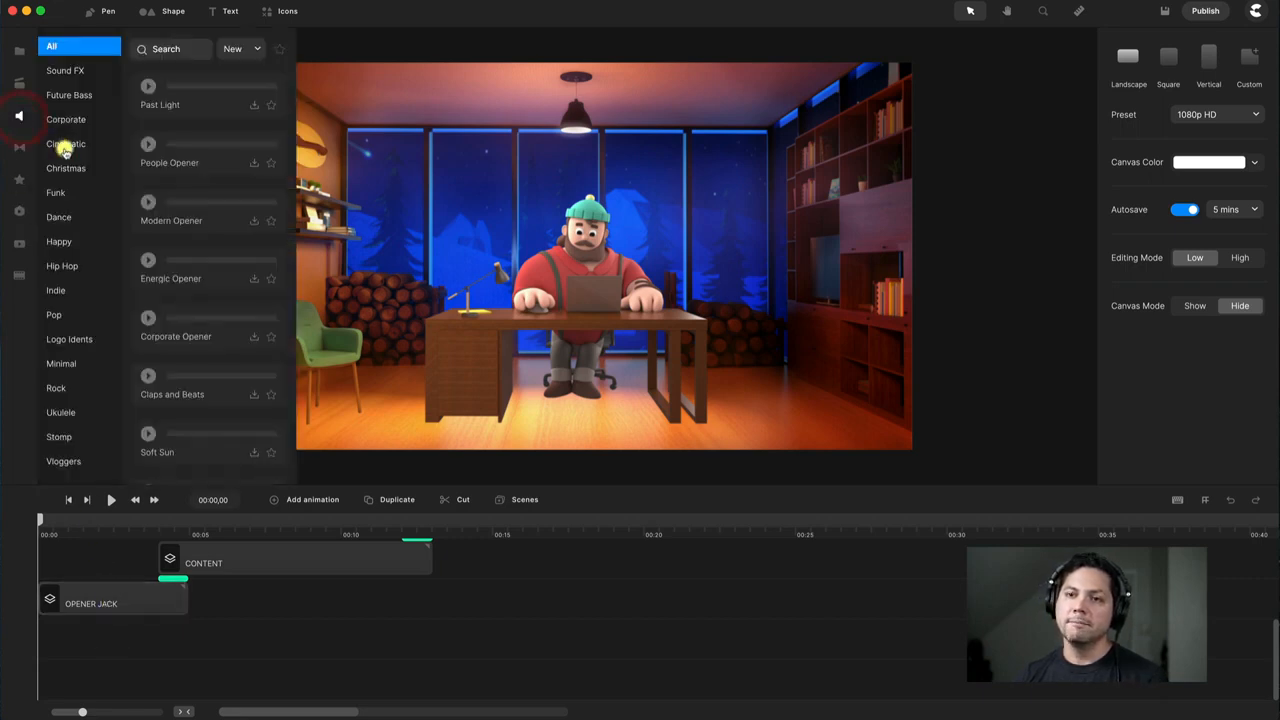
click(70, 95)
click(66, 119)
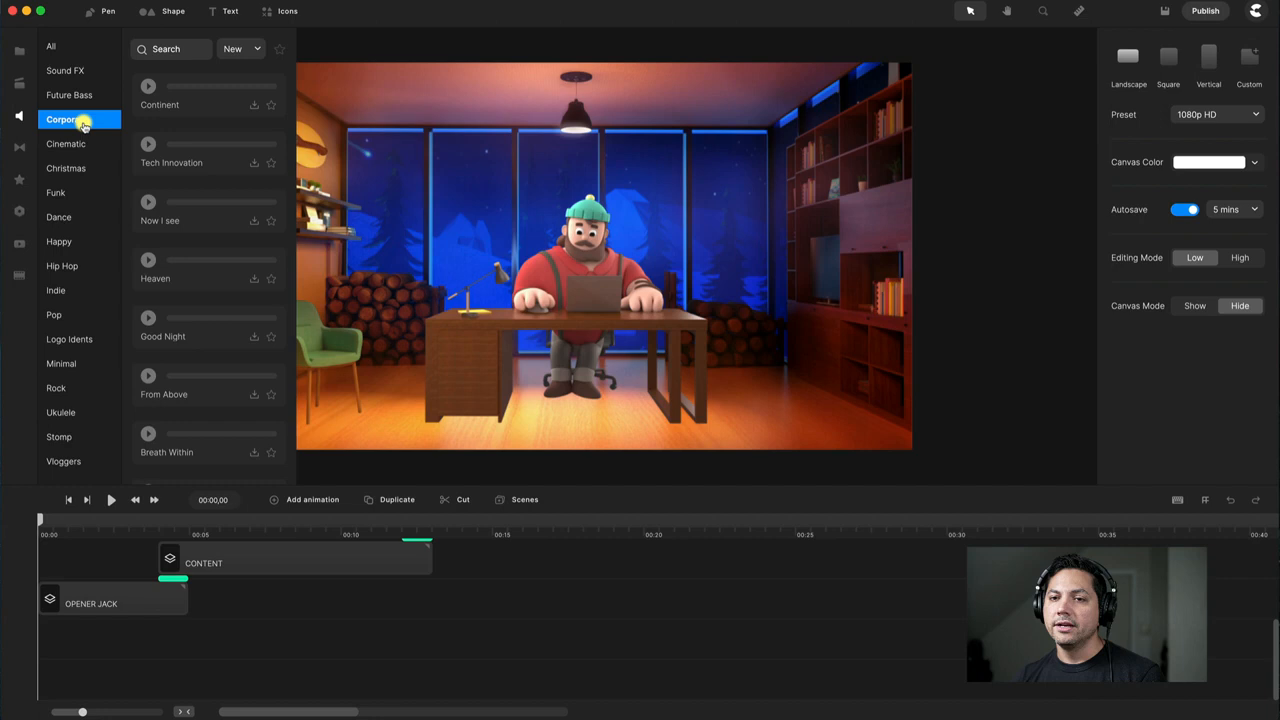
click(55, 286)
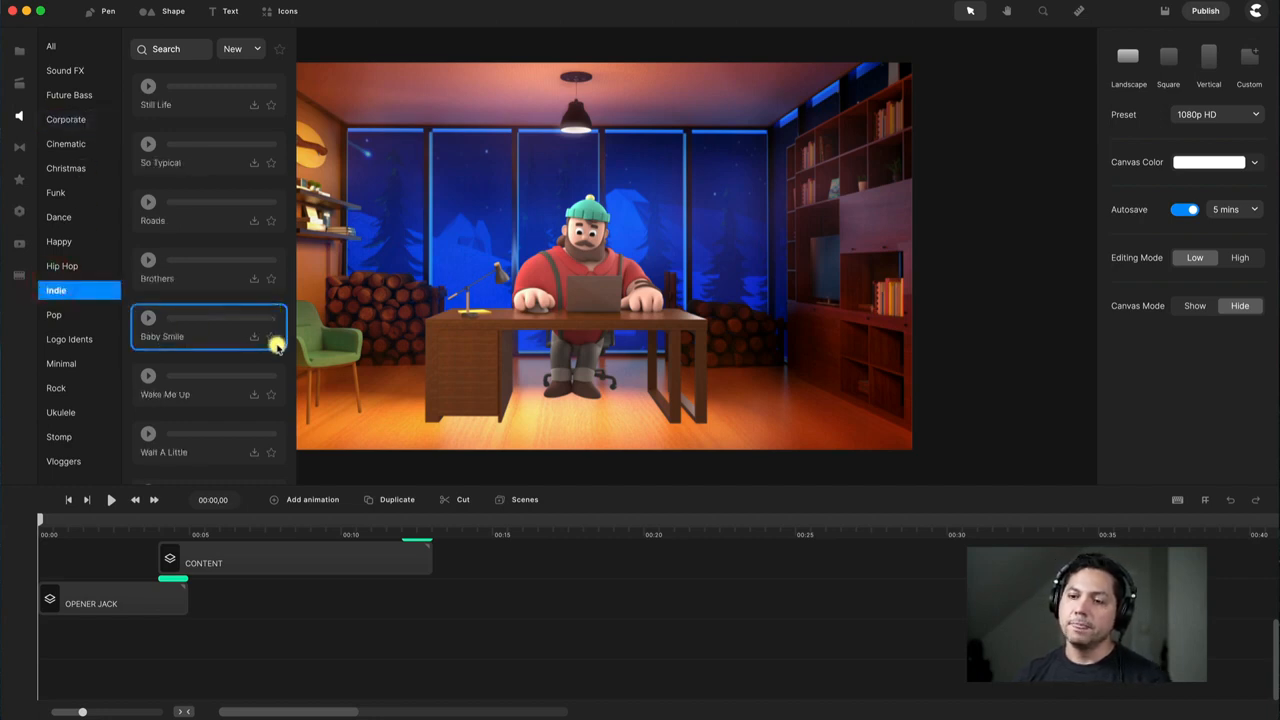
scroll(240, 360, down, 5)
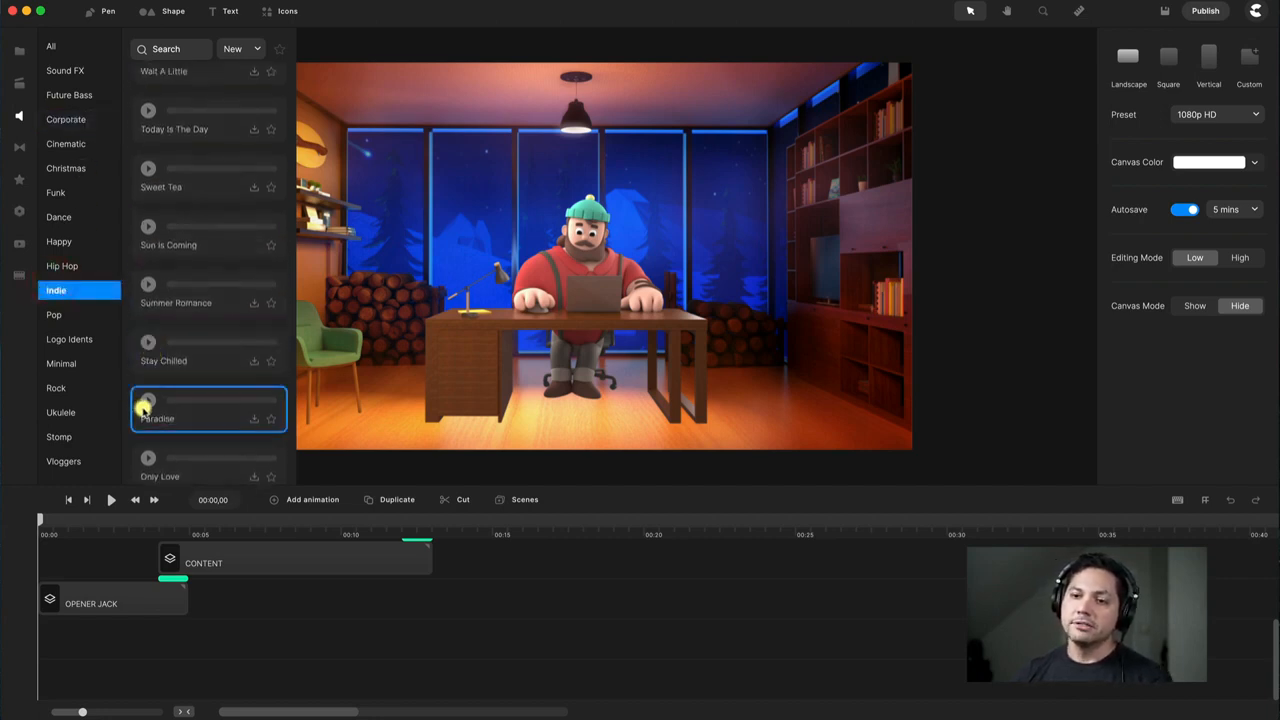
click(254, 420)
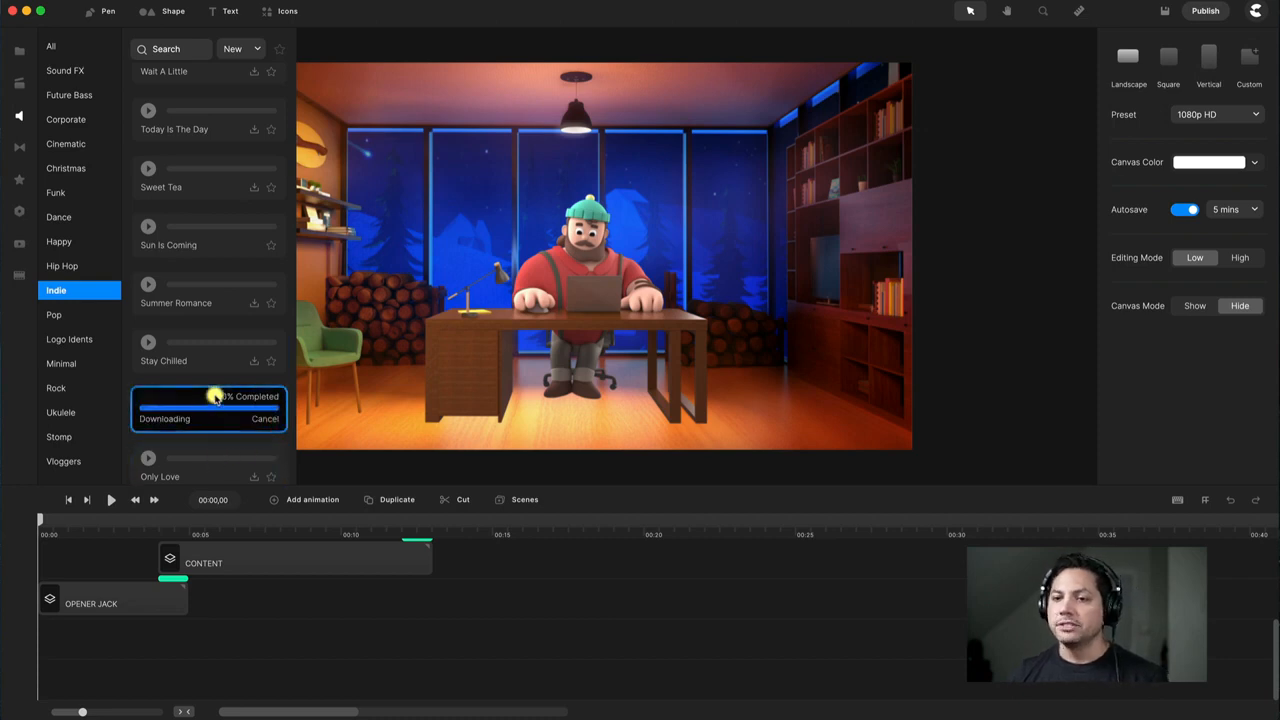
drag(191, 400, 567, 303)
click(19, 50)
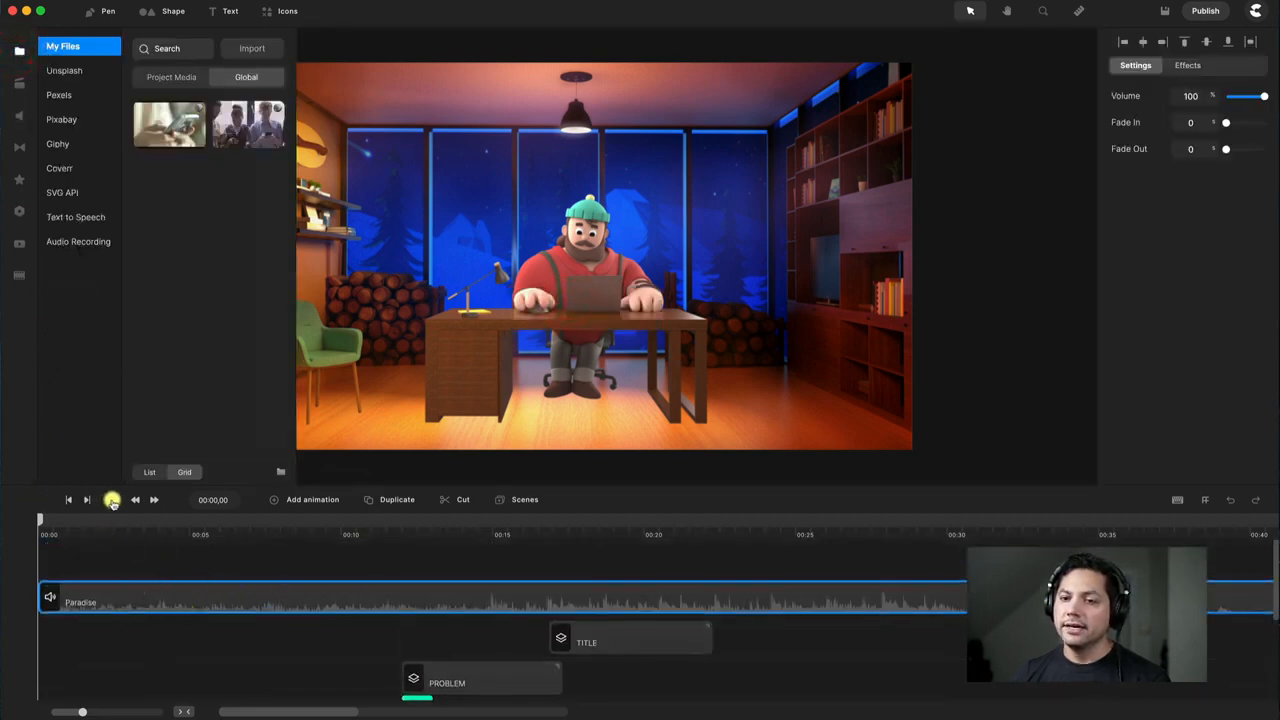
drag(268, 537, 26, 531)
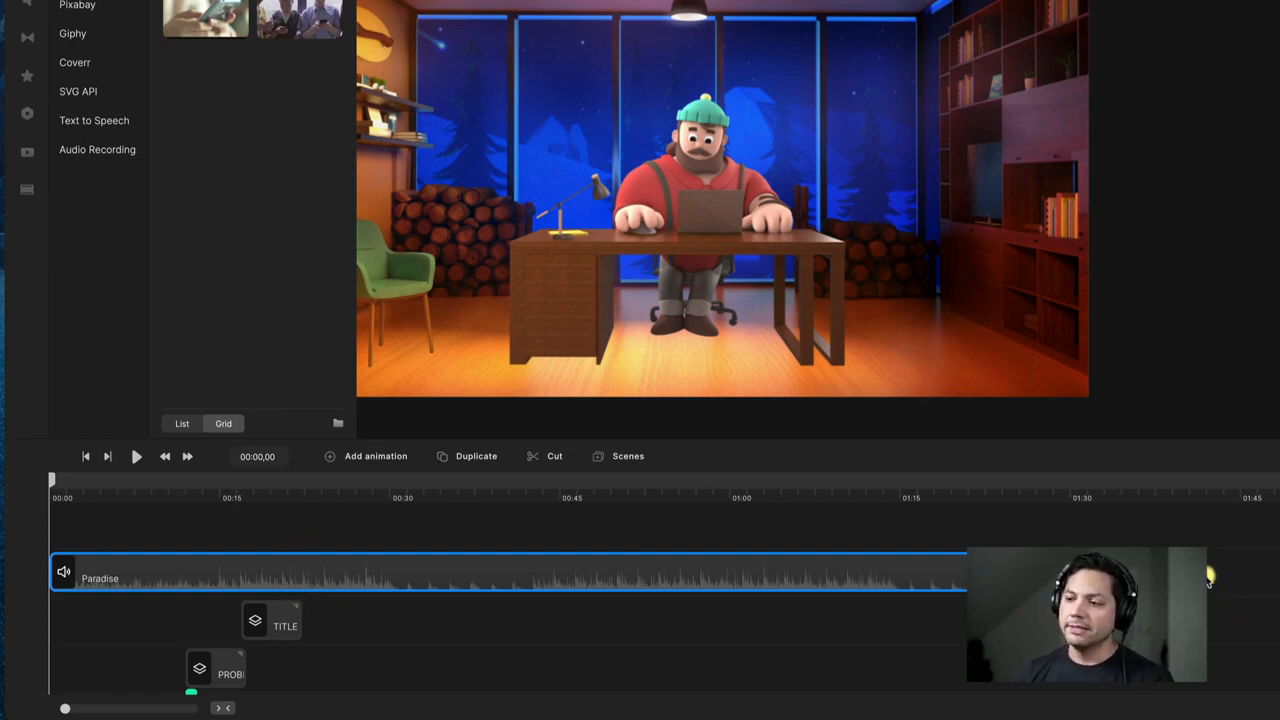
Step: Shorten the Paradise track, split it at 00:22,12 just past the title scene, and delete the remaining piece
mouse_move(1000, 572)
mouse_down()
mouse_move(769, 583)
mouse_move(306, 574)
mouse_move(409, 572)
mouse_up()
click(303, 575)
click(314, 487)
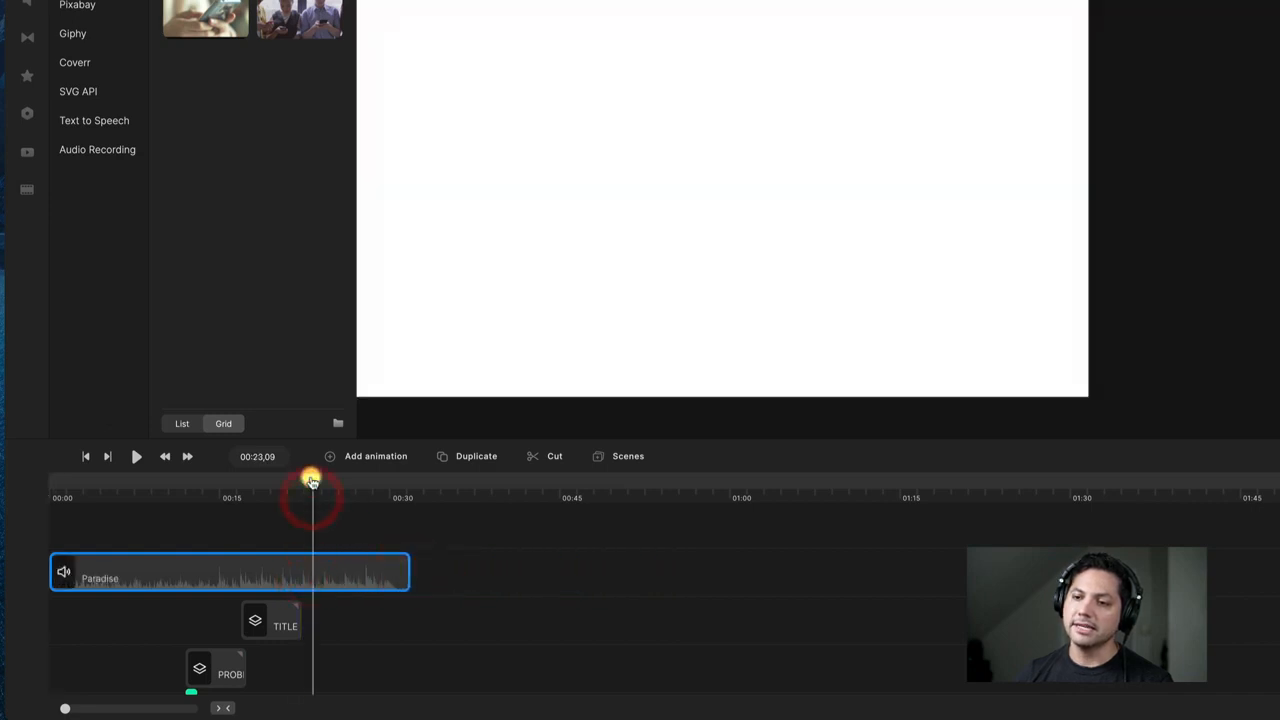
drag(314, 485, 304, 478)
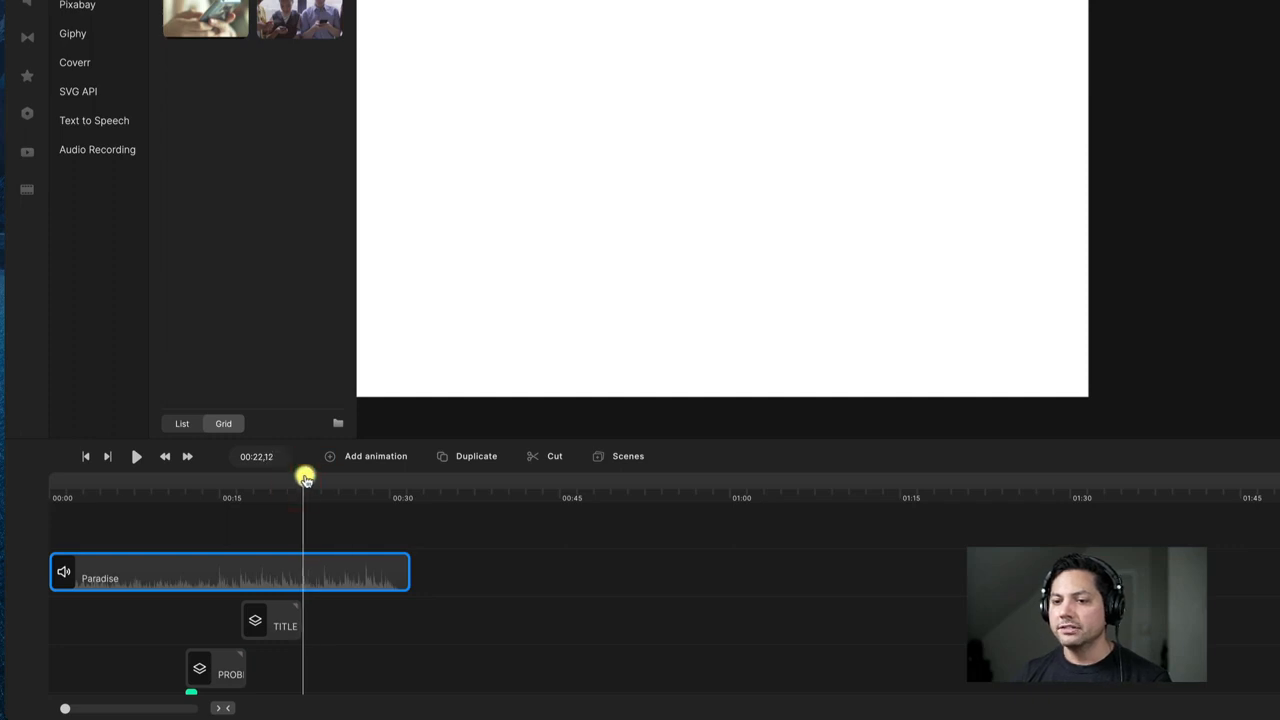
click(552, 457)
click(336, 572)
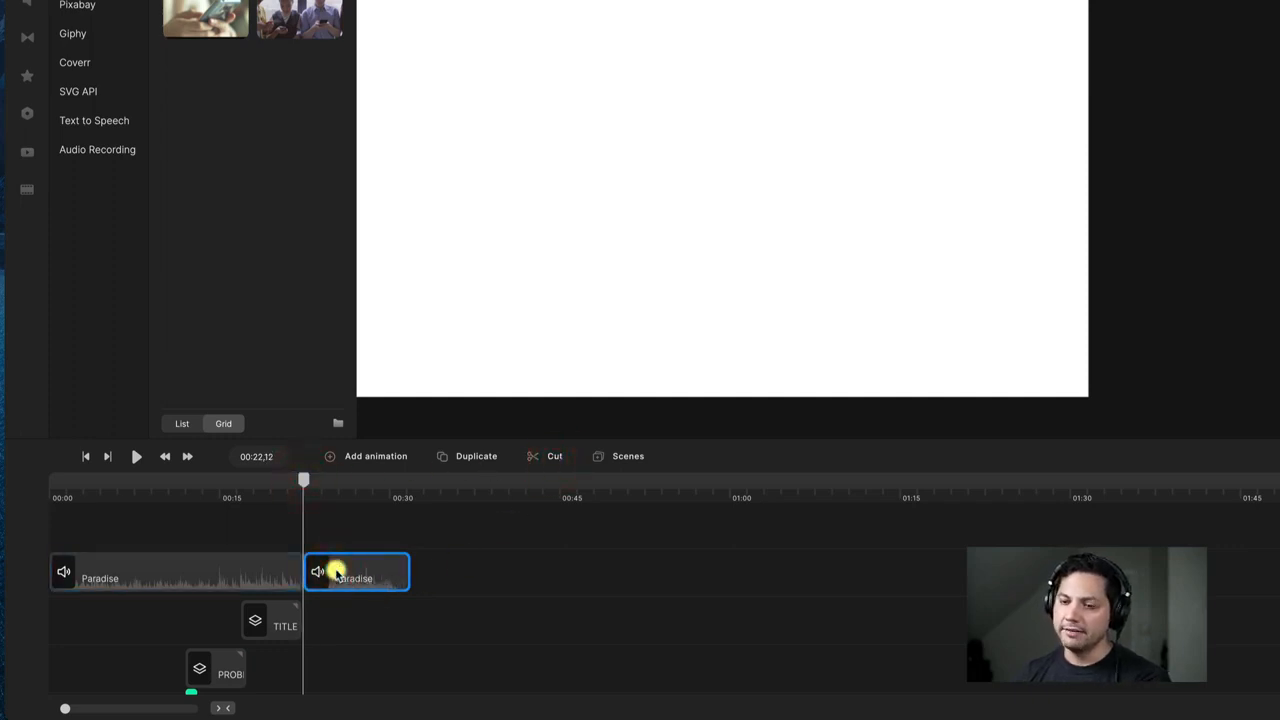
key(Delete)
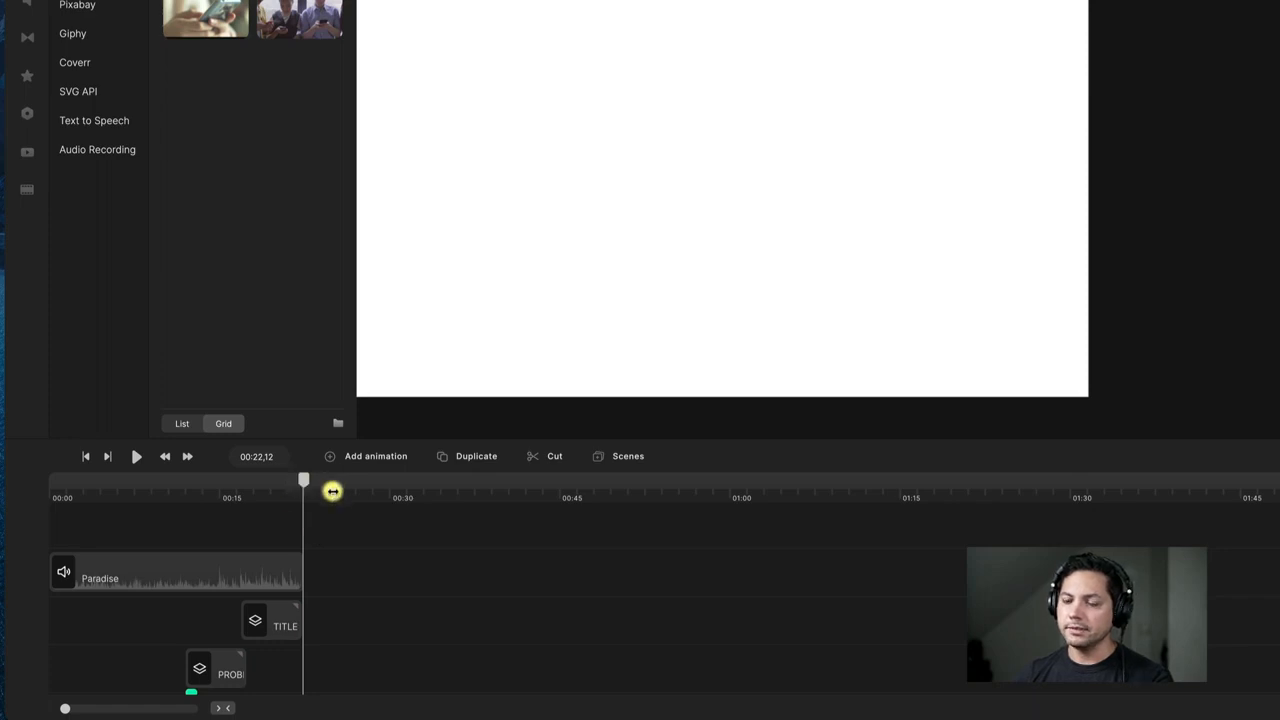
Step: Trim the Paradise track's end to line up exactly with the end of the title scene
drag(332, 491, 644, 486)
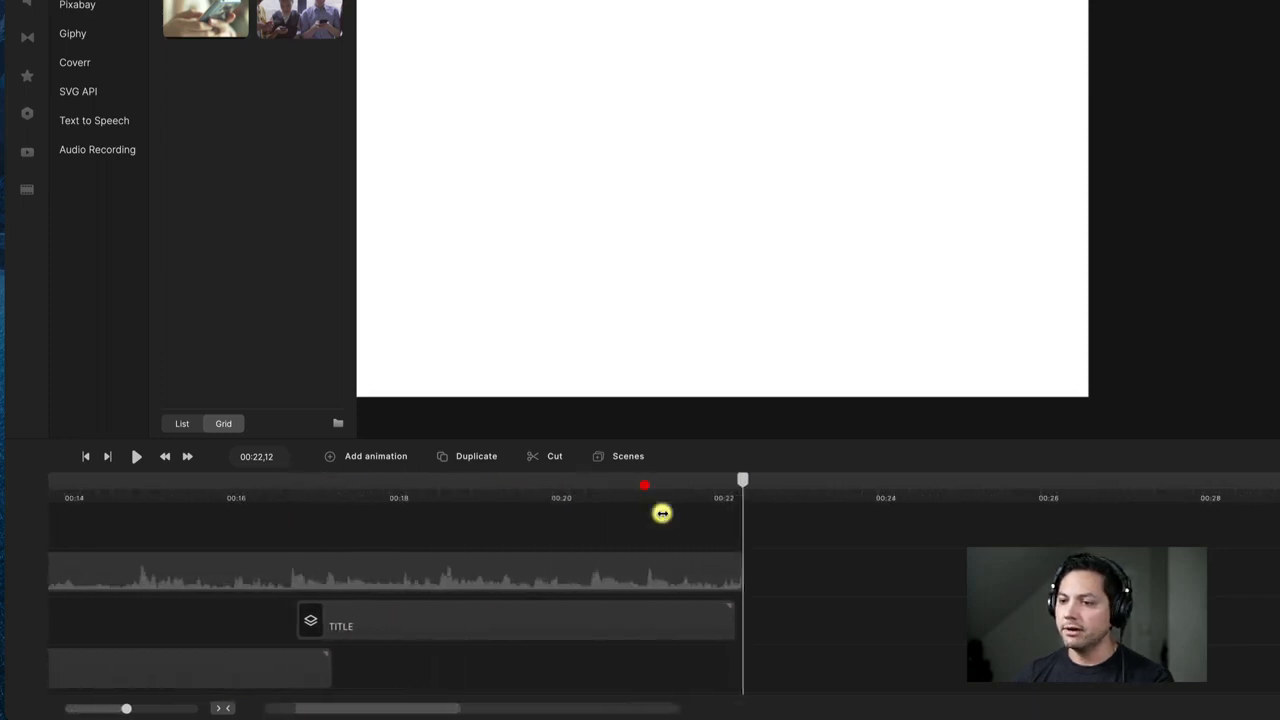
drag(740, 577, 736, 576)
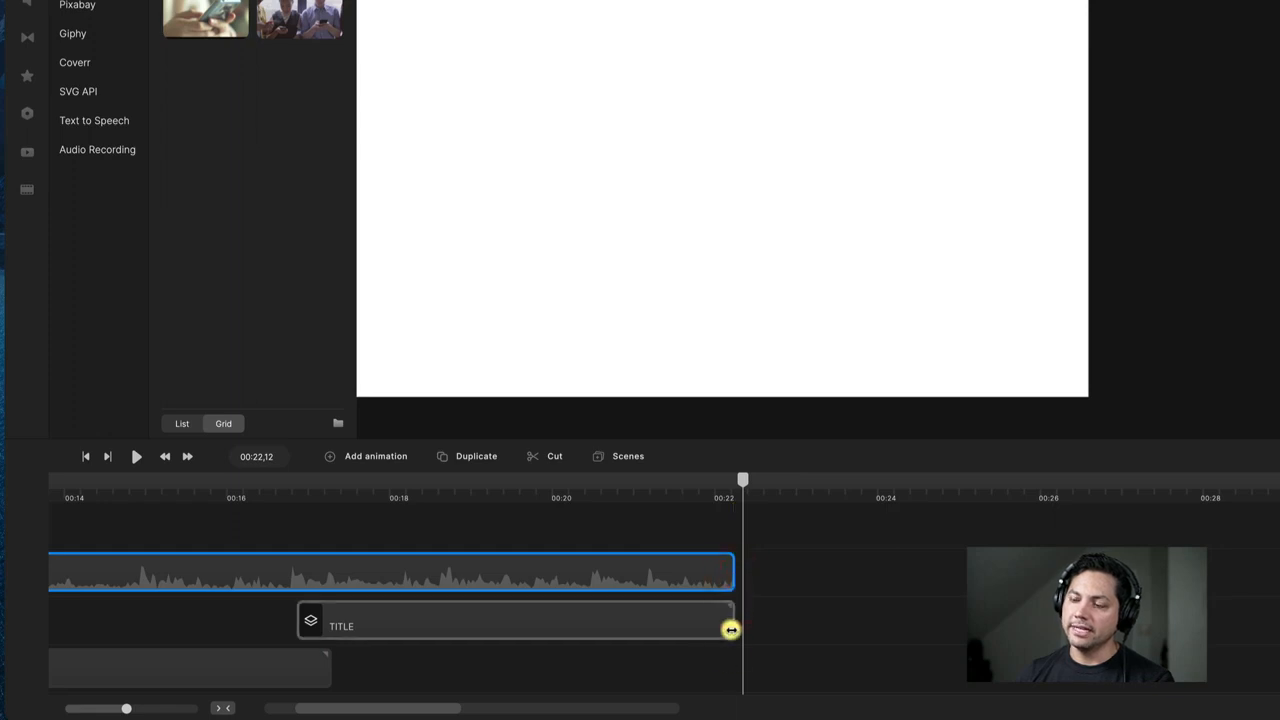
drag(711, 491, 703, 478)
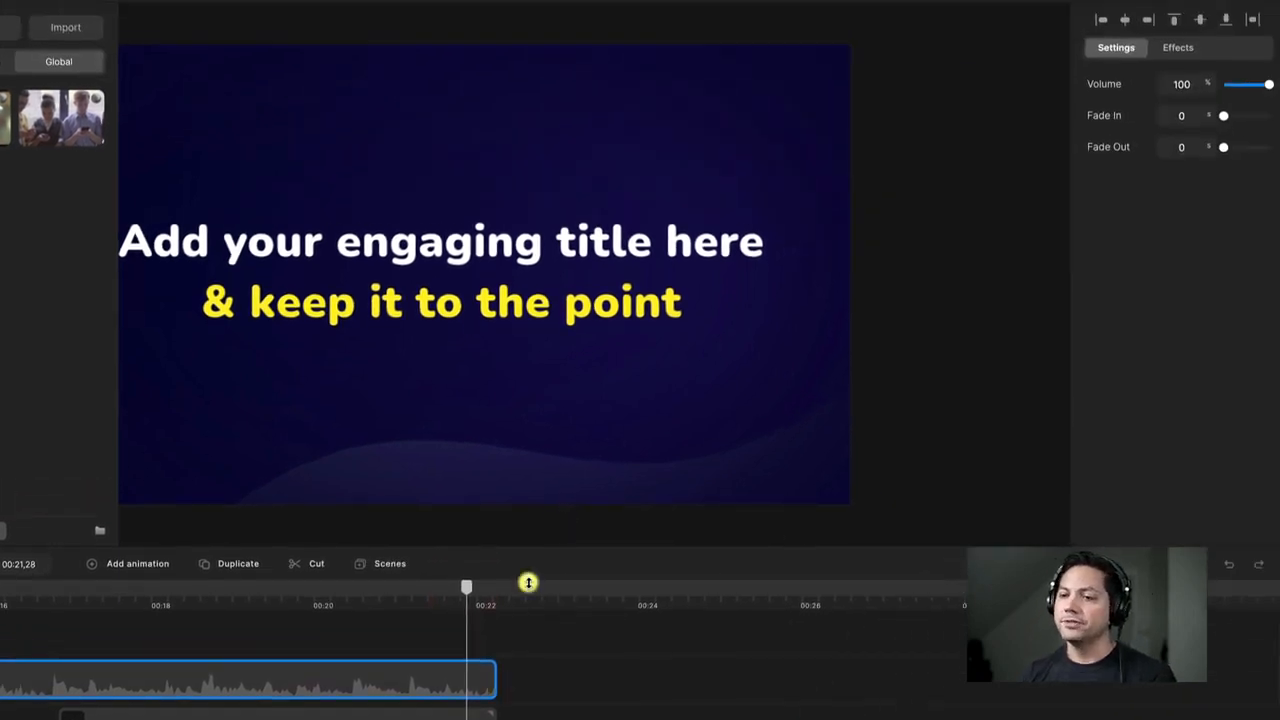
Step: Set the Paradise track's fade out to 3 seconds and play back the ending
click(316, 681)
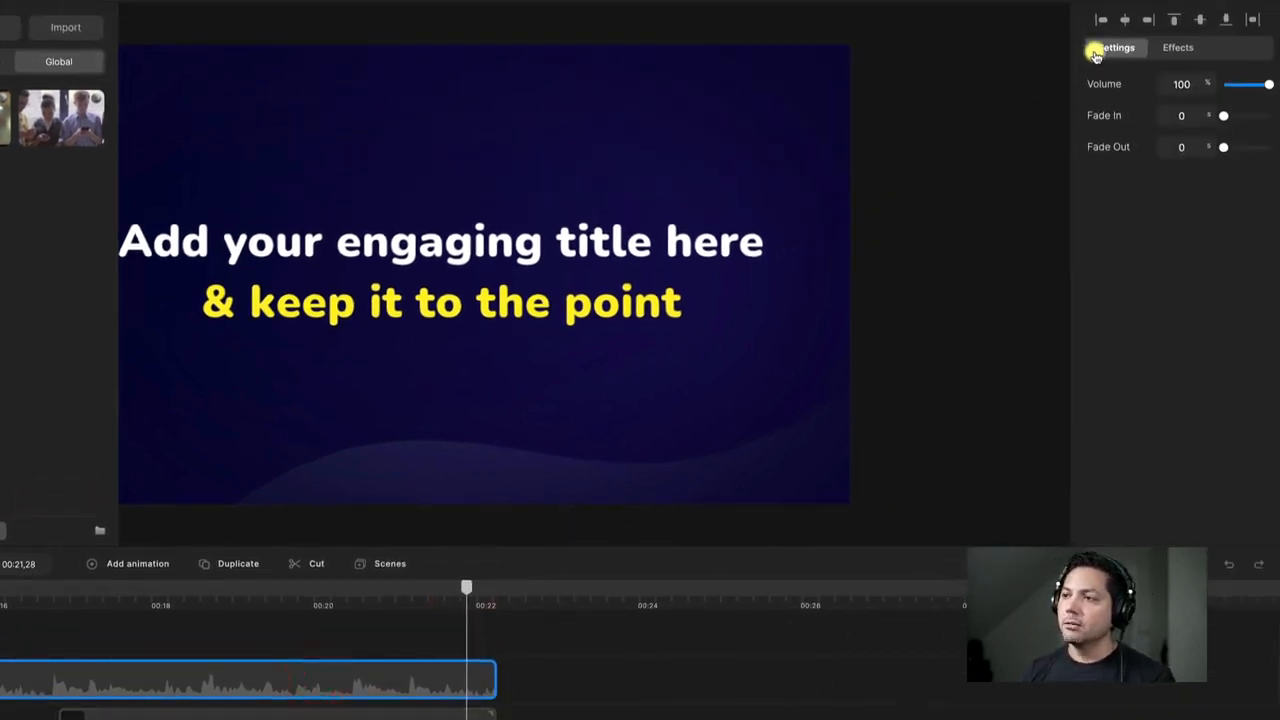
click(1184, 146)
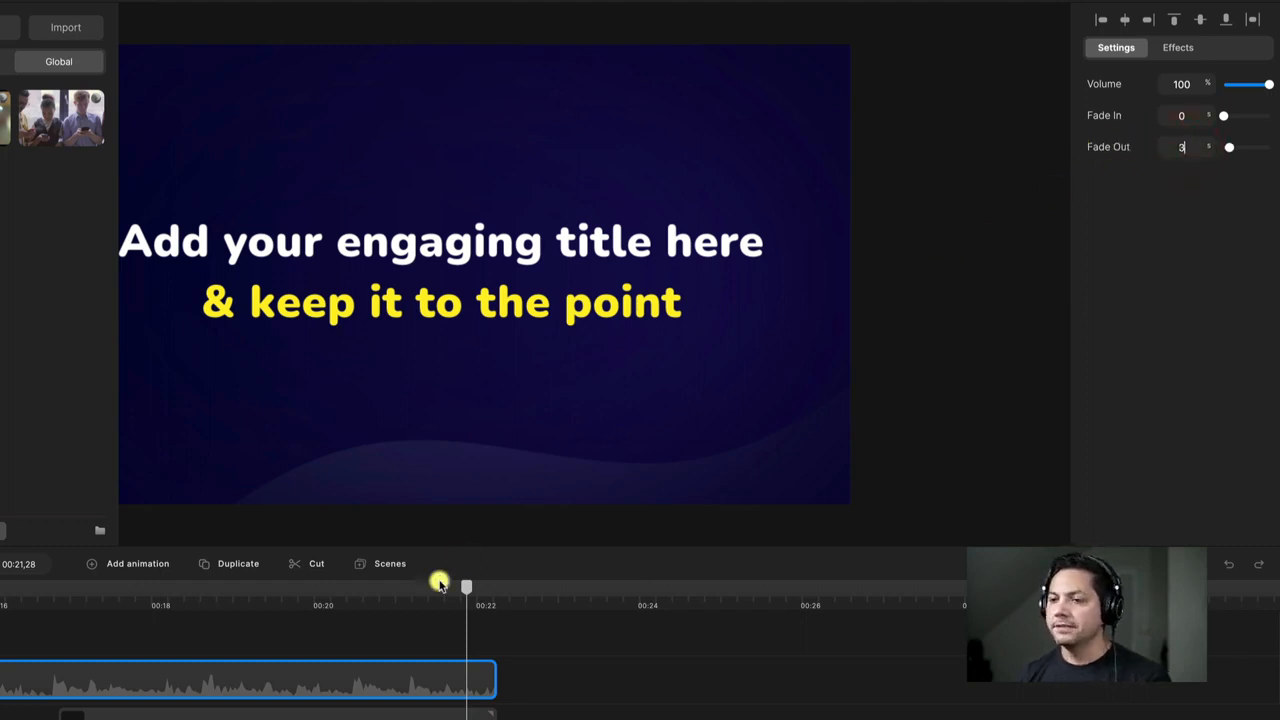
click(418, 605)
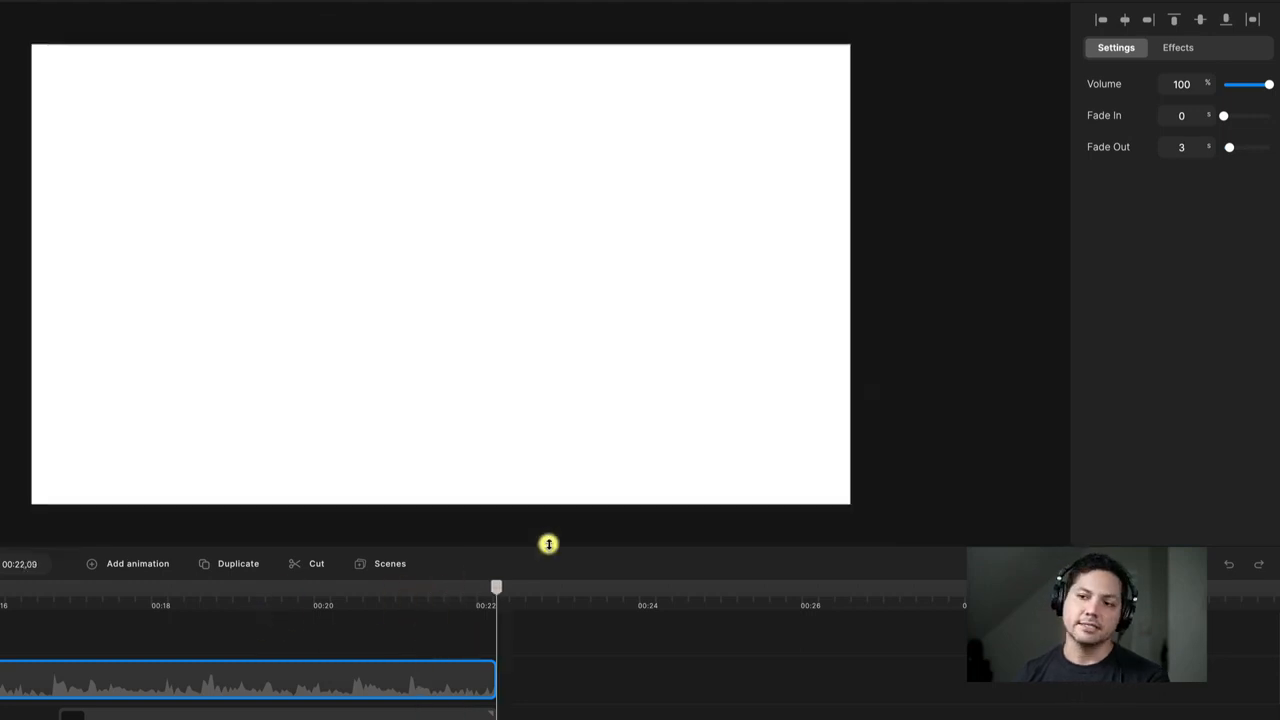
click(342, 605)
scroll(228, 600, down, 2)
drag(228, 600, 31, 615)
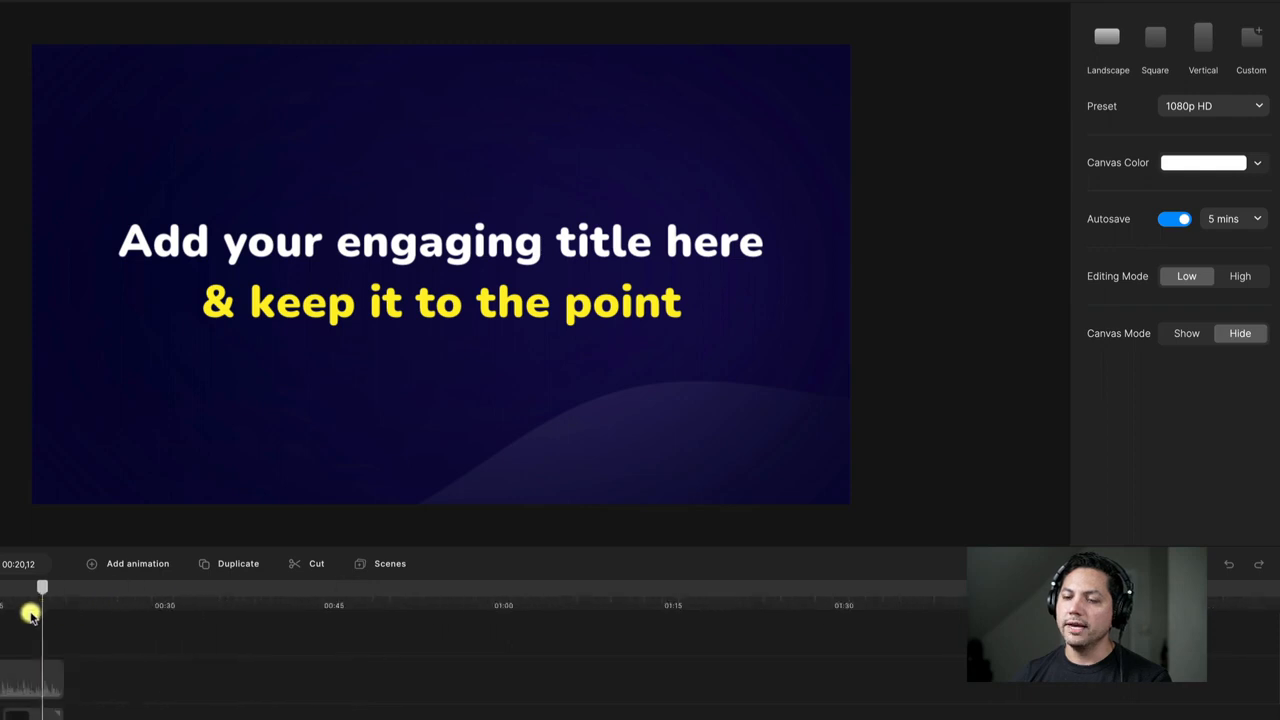
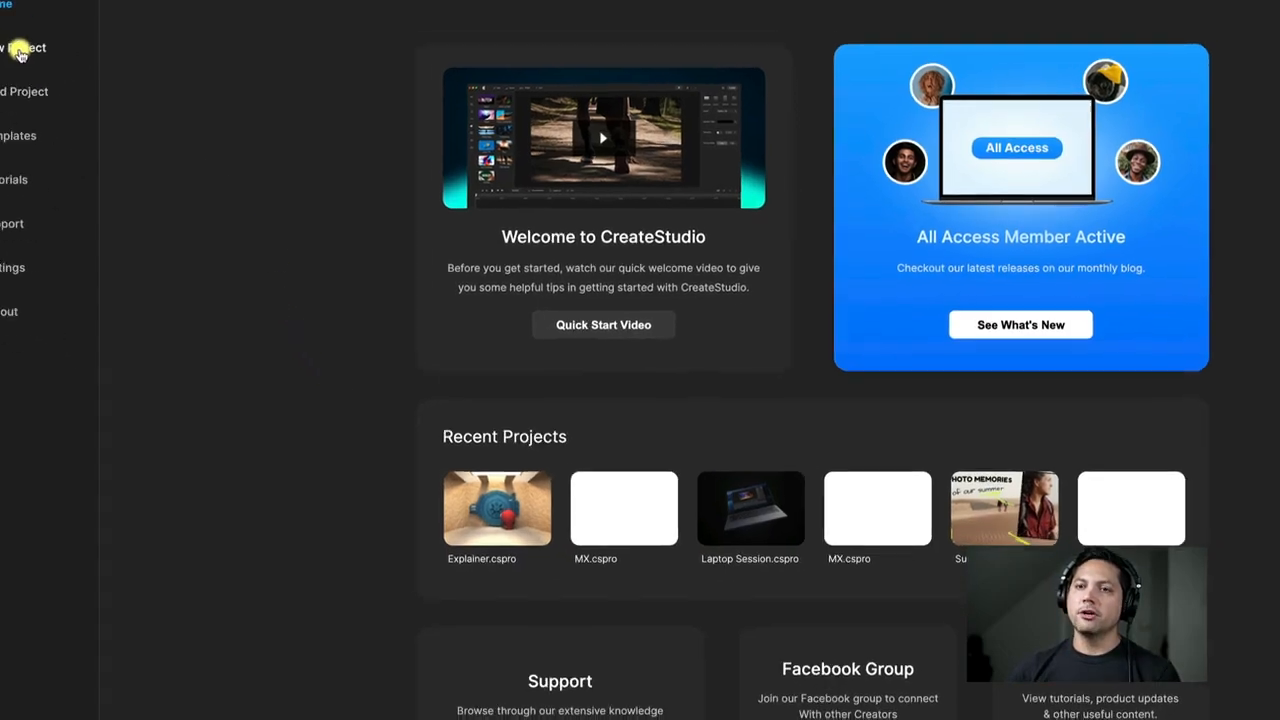
Step: Start a new Lightning Builder project in Standard 16:9 format with the Real Estate video style
click(20, 52)
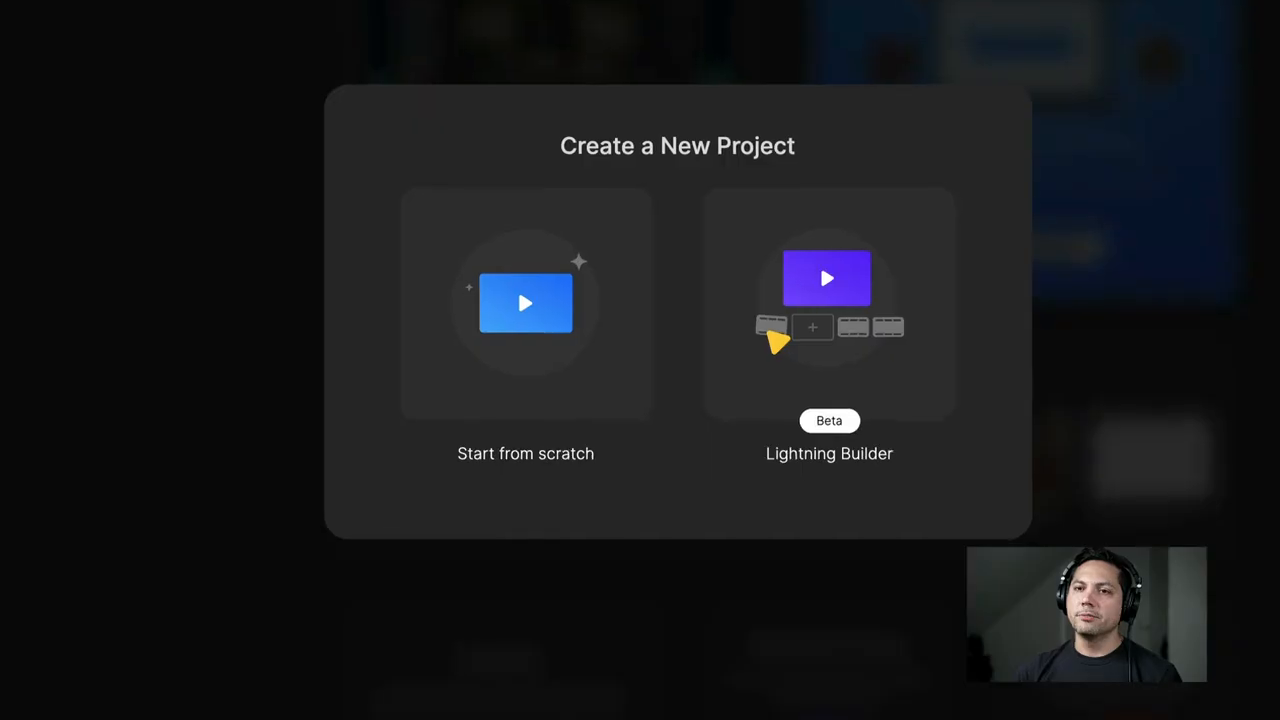
click(796, 302)
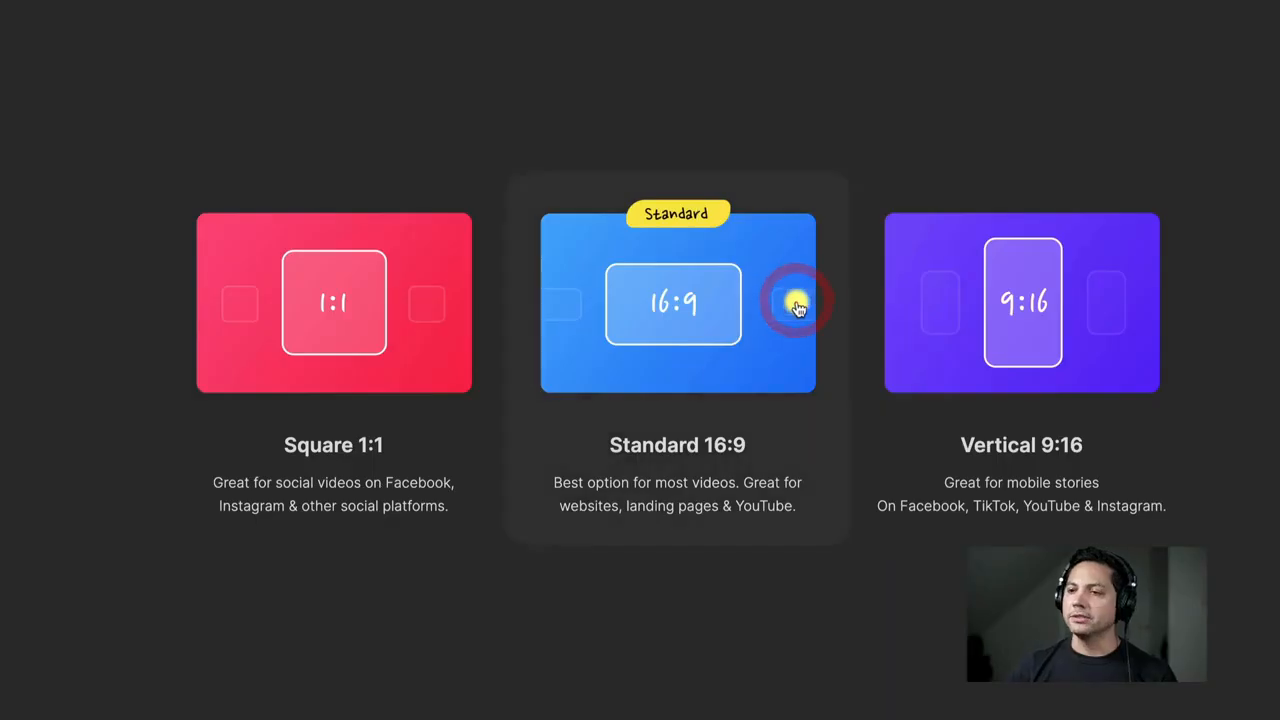
click(666, 336)
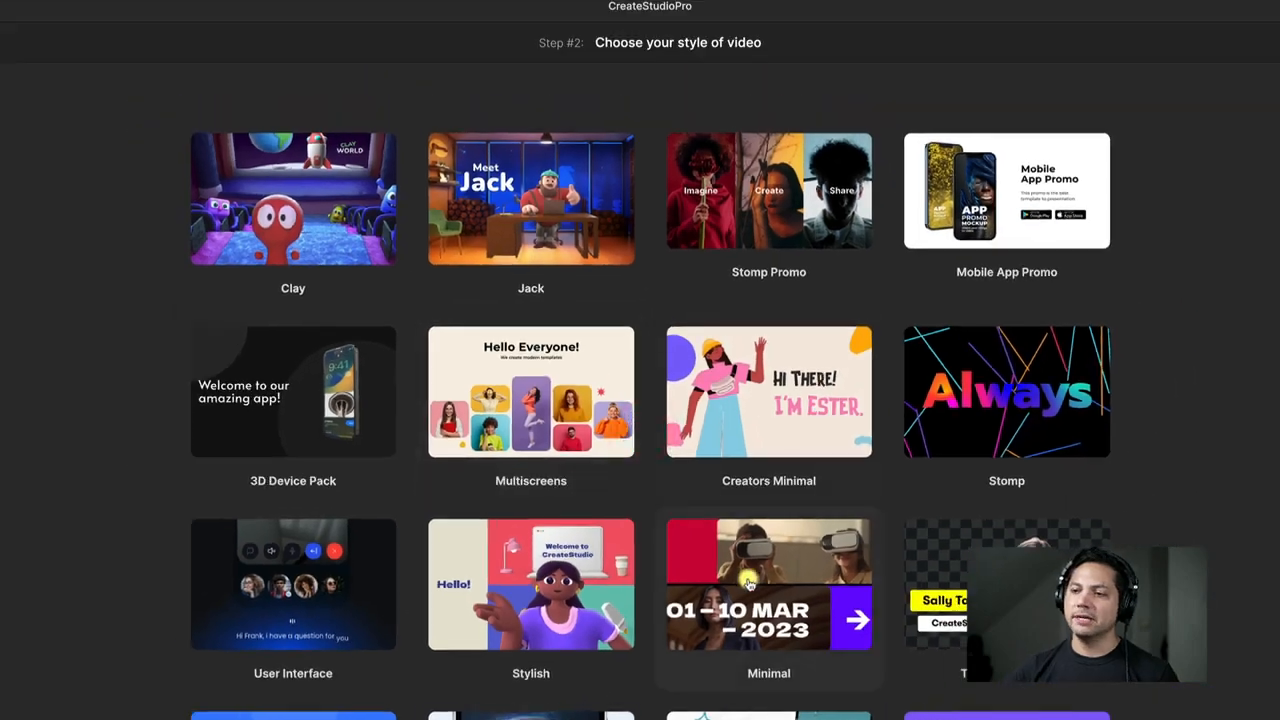
scroll(605, 562, down, 3)
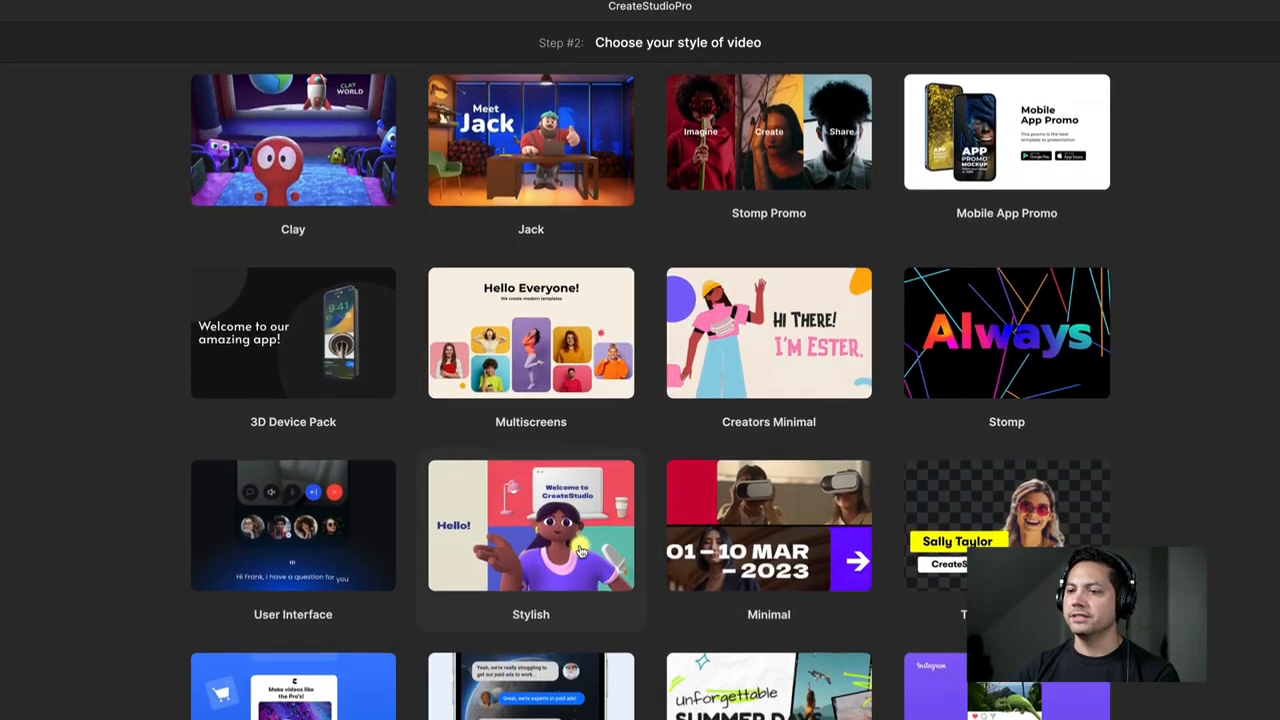
scroll(605, 562, down, 1)
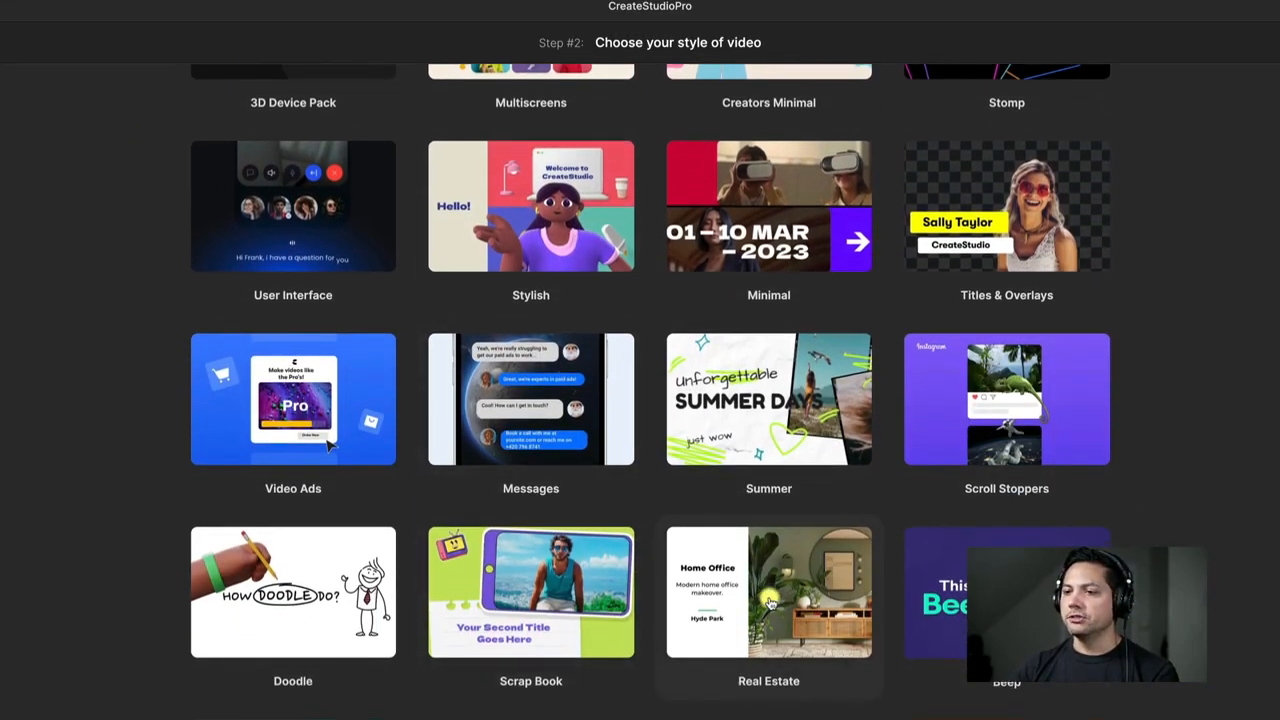
click(768, 600)
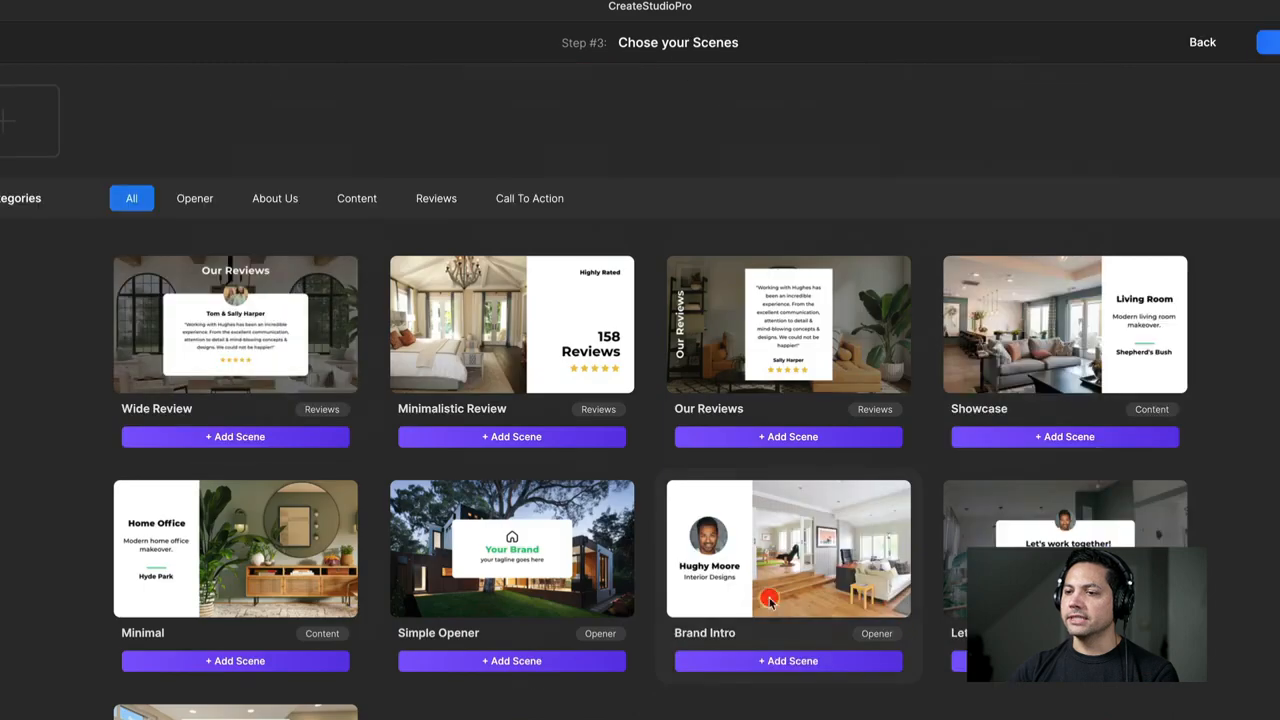
Step: Add the Brand Intro opener scene and the Showcase content scene to the project
click(196, 199)
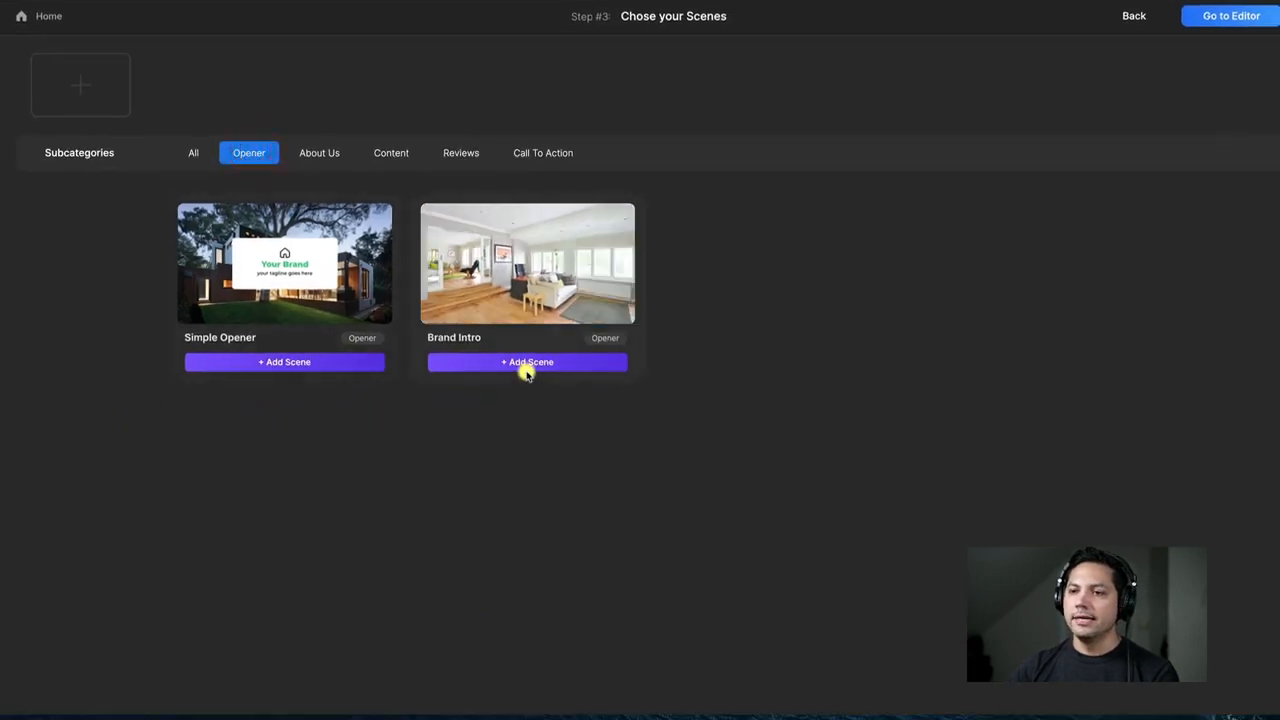
click(527, 364)
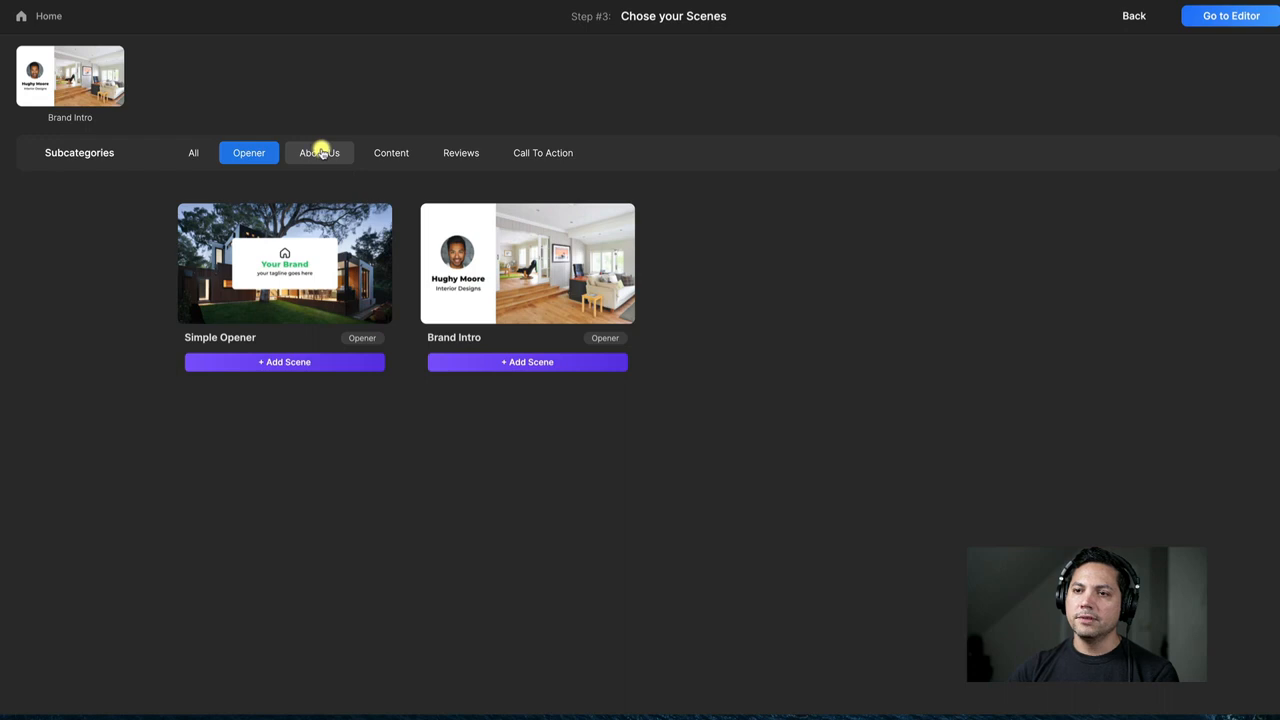
click(368, 150)
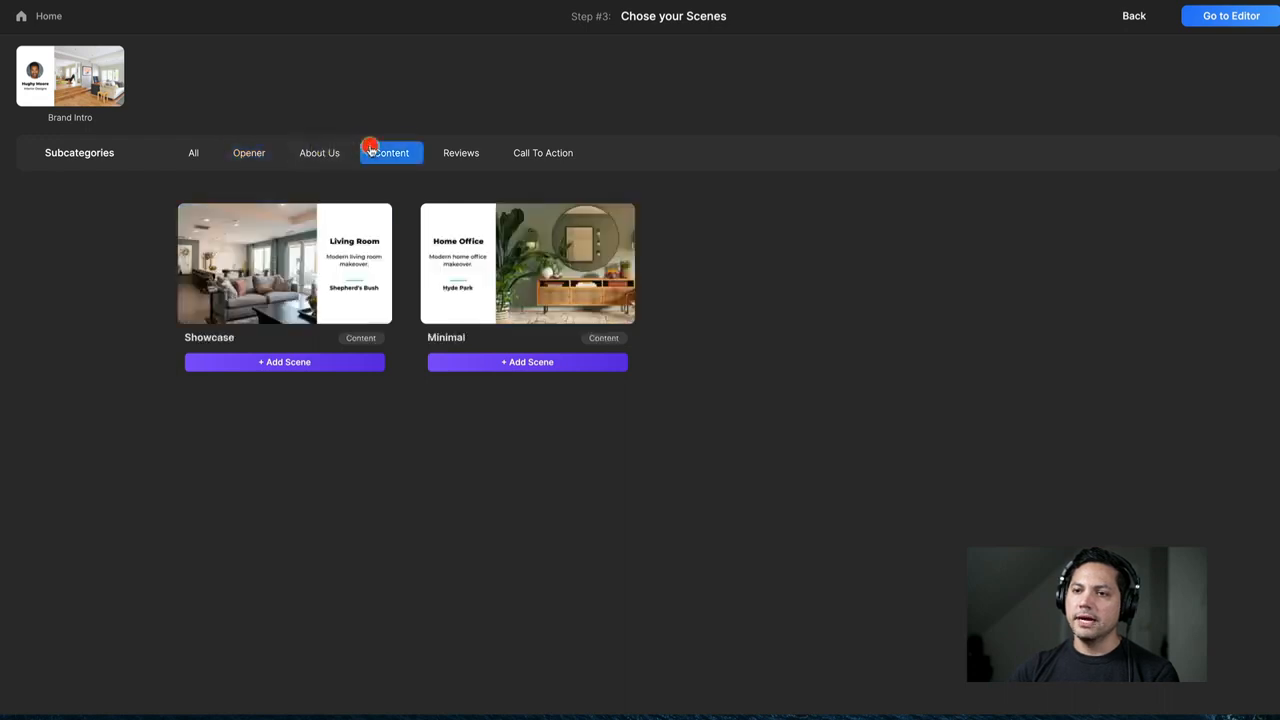
click(247, 362)
Step: Add the Wide Review scene and the Let's Work Together call-to-action scene to the project
click(468, 152)
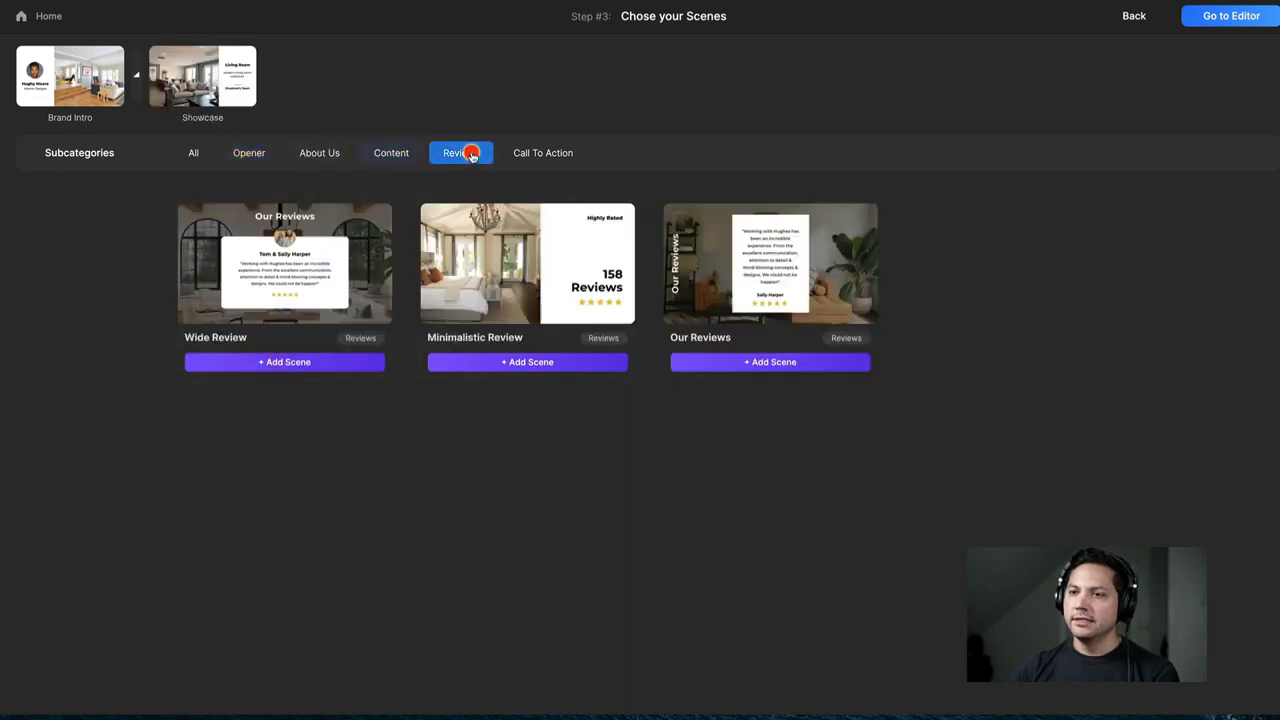
click(292, 362)
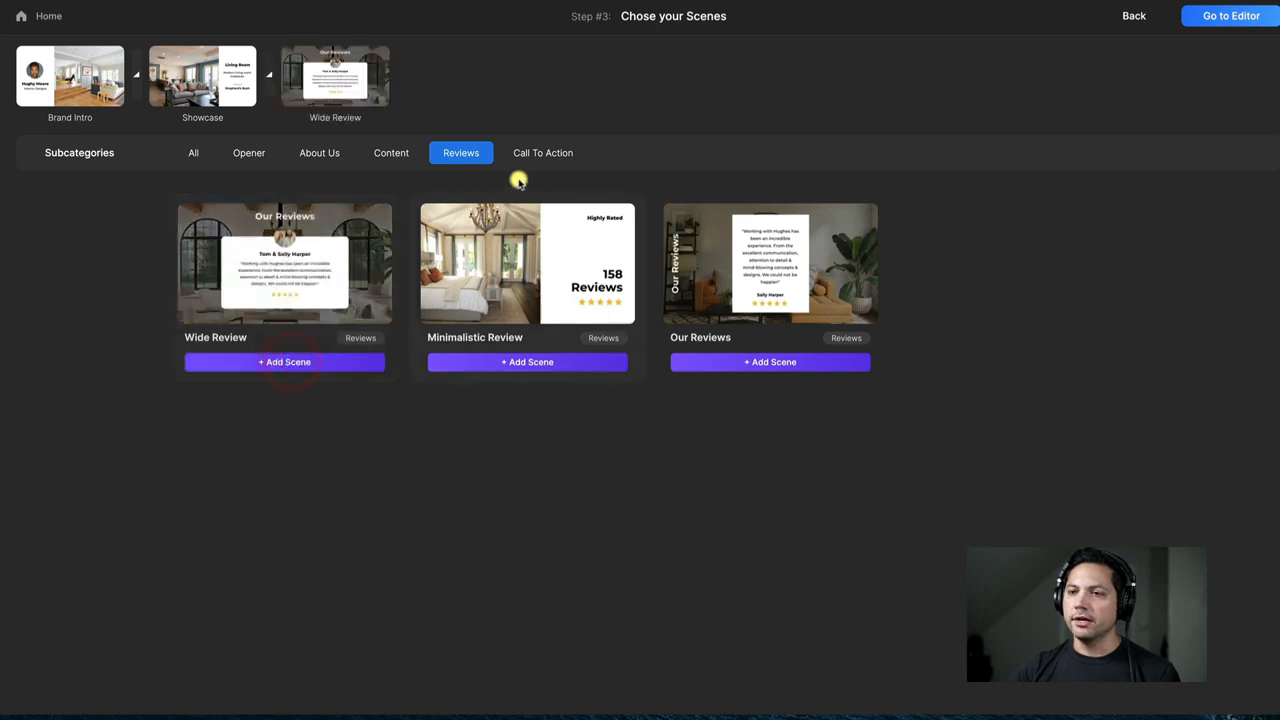
click(545, 158)
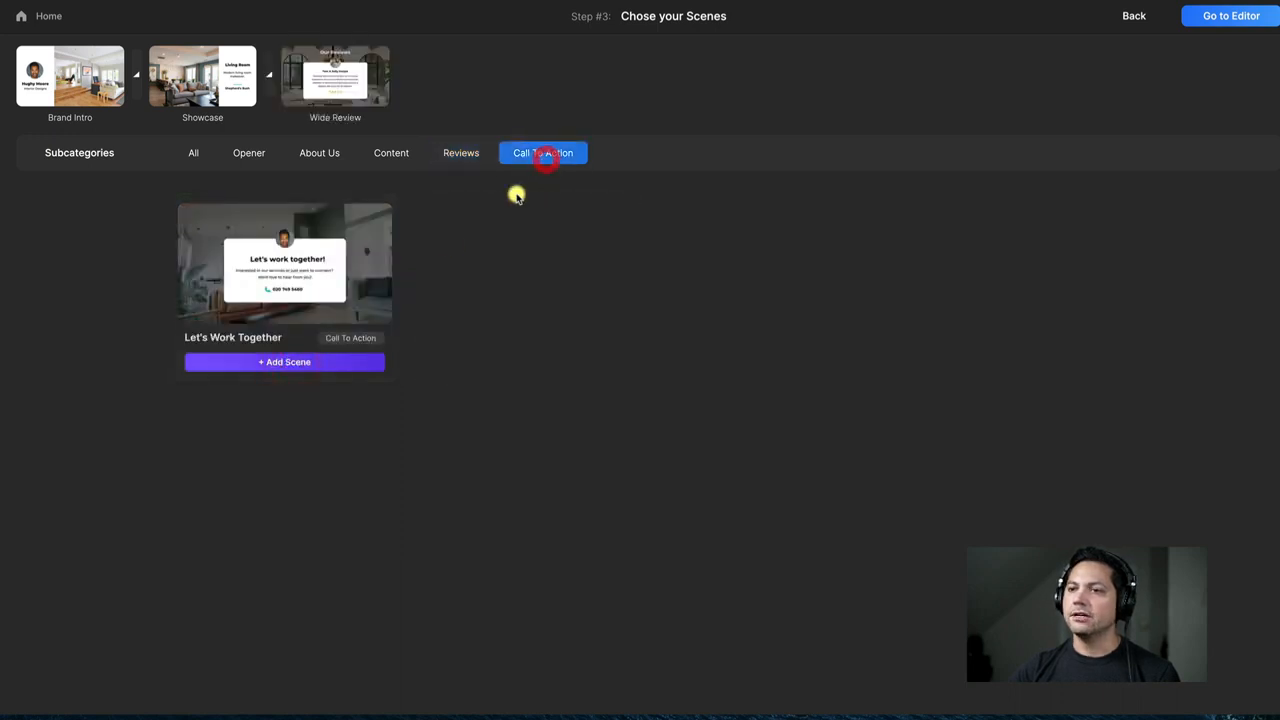
click(276, 364)
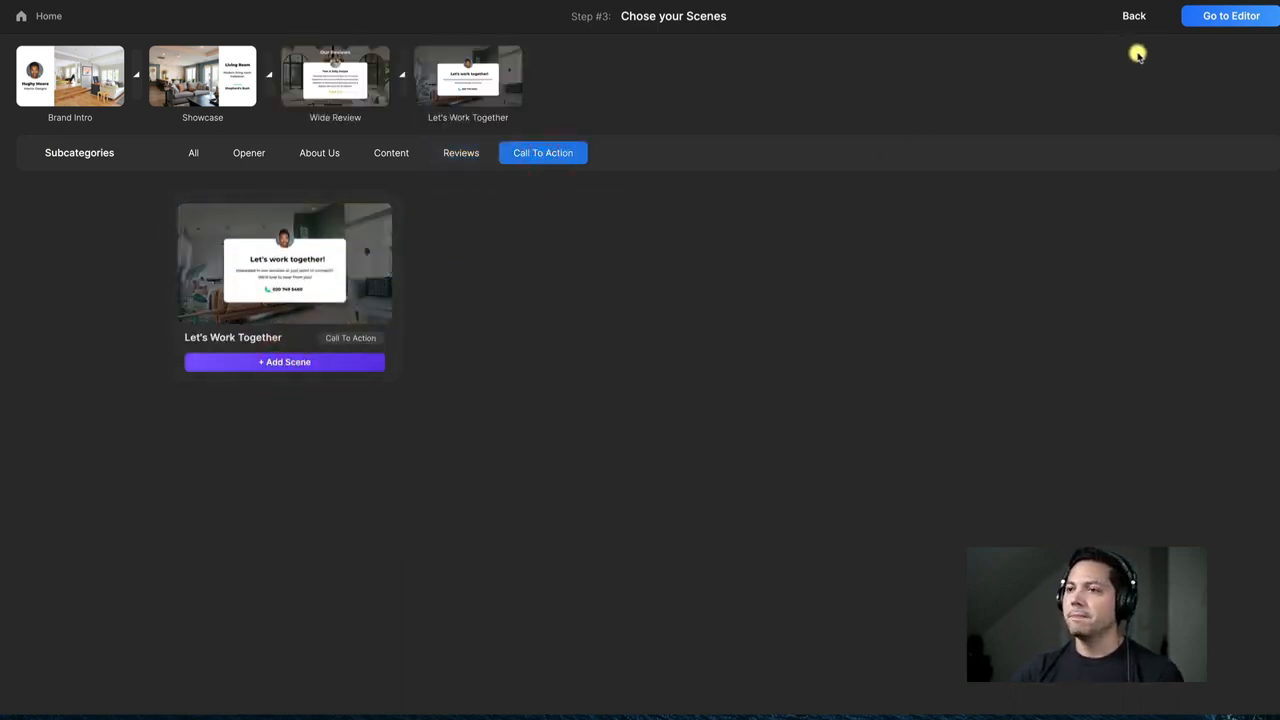
Step: Finish choosing scenes and open the project in the editor with the Happy music style
click(136, 74)
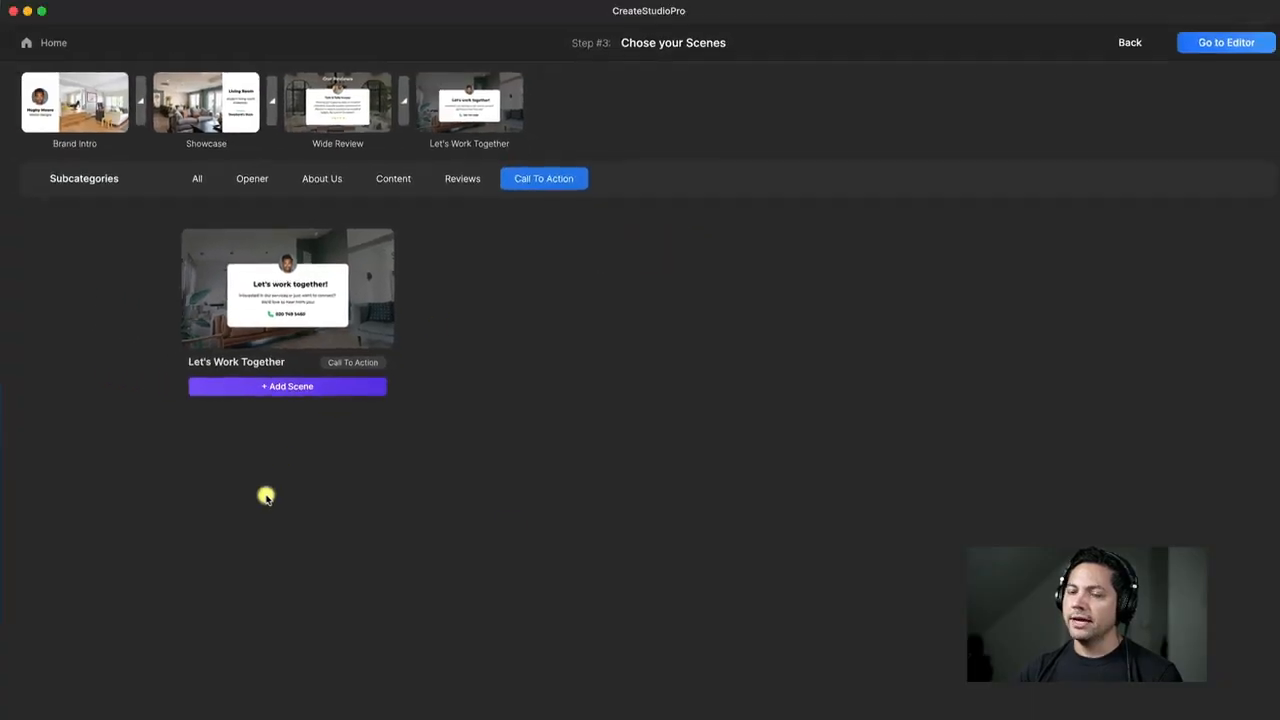
click(1211, 43)
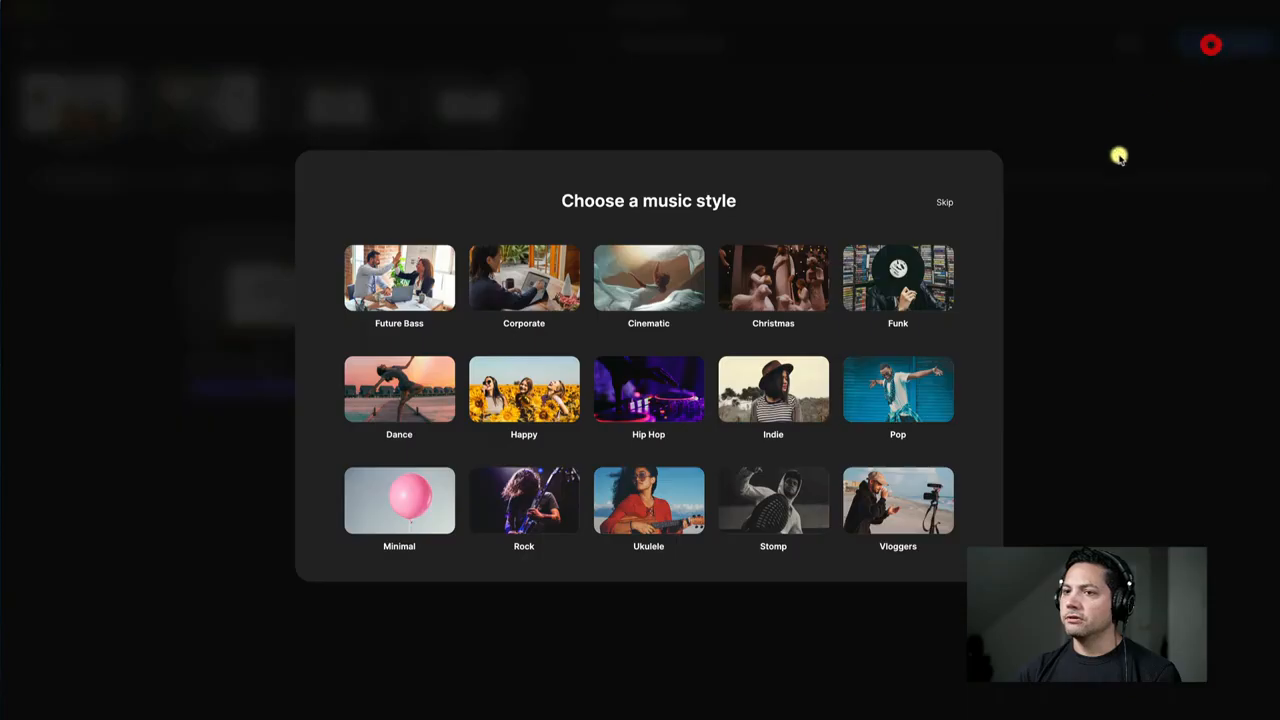
click(505, 398)
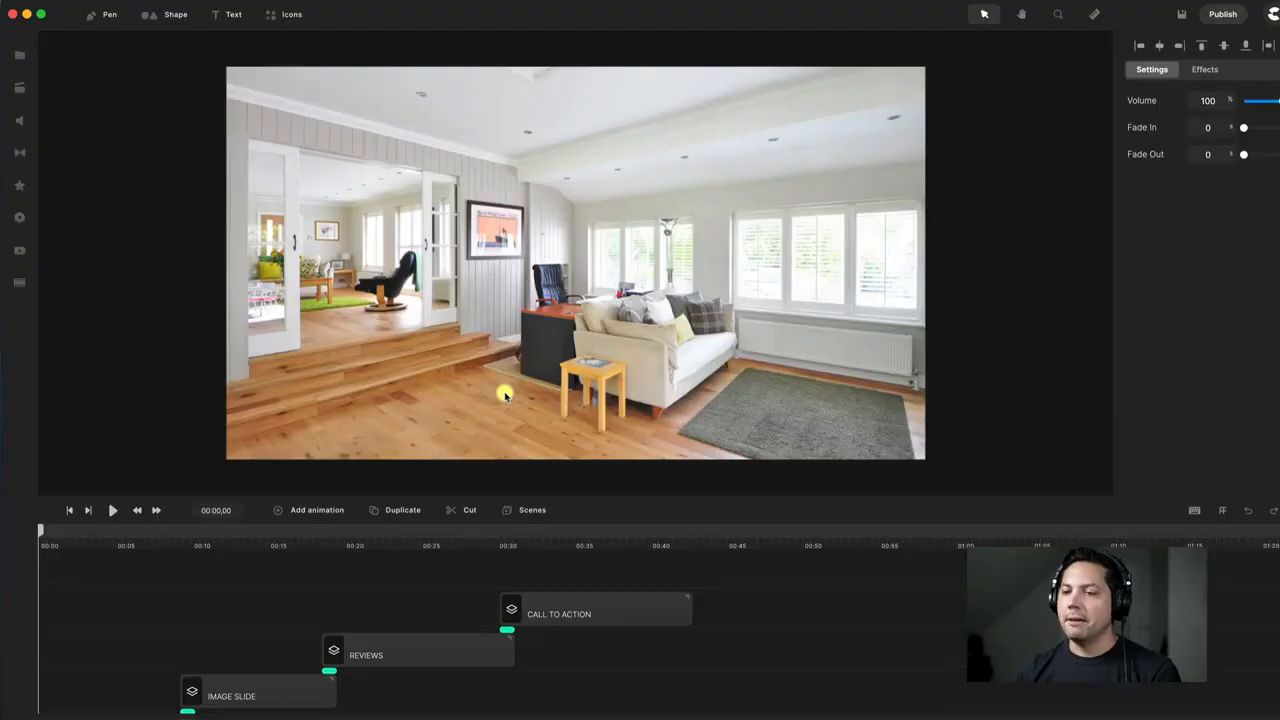
Step: Play back the first seconds of the Real Estate video and look over its scene and music layers
scroll(229, 610, down, 3)
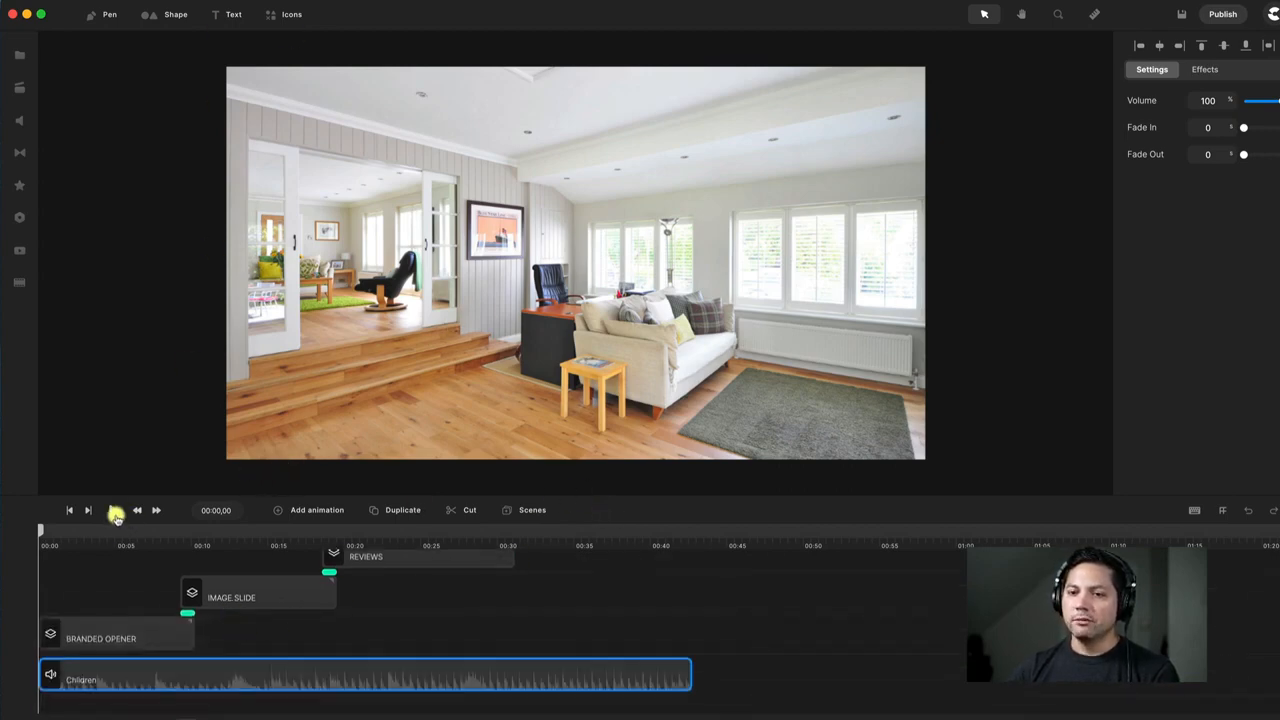
click(113, 512)
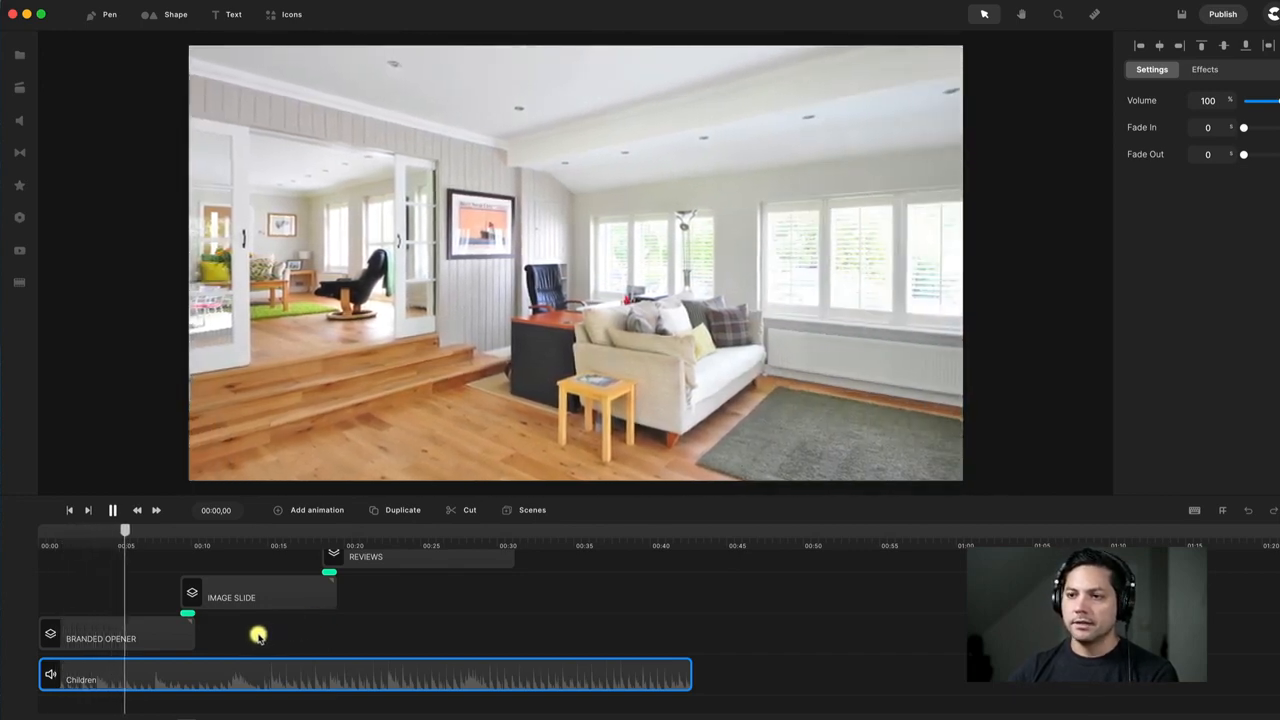
key(space)
scroll(246, 614, up, 1)
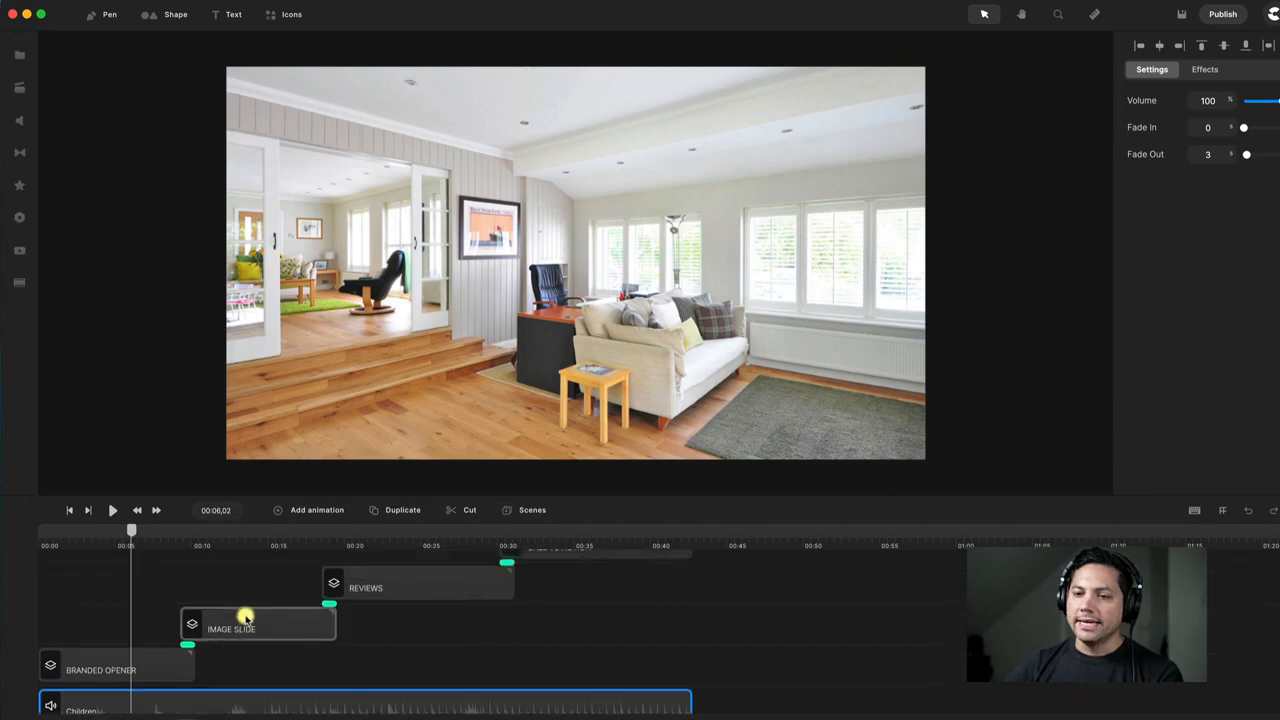
scroll(245, 660, down, 1)
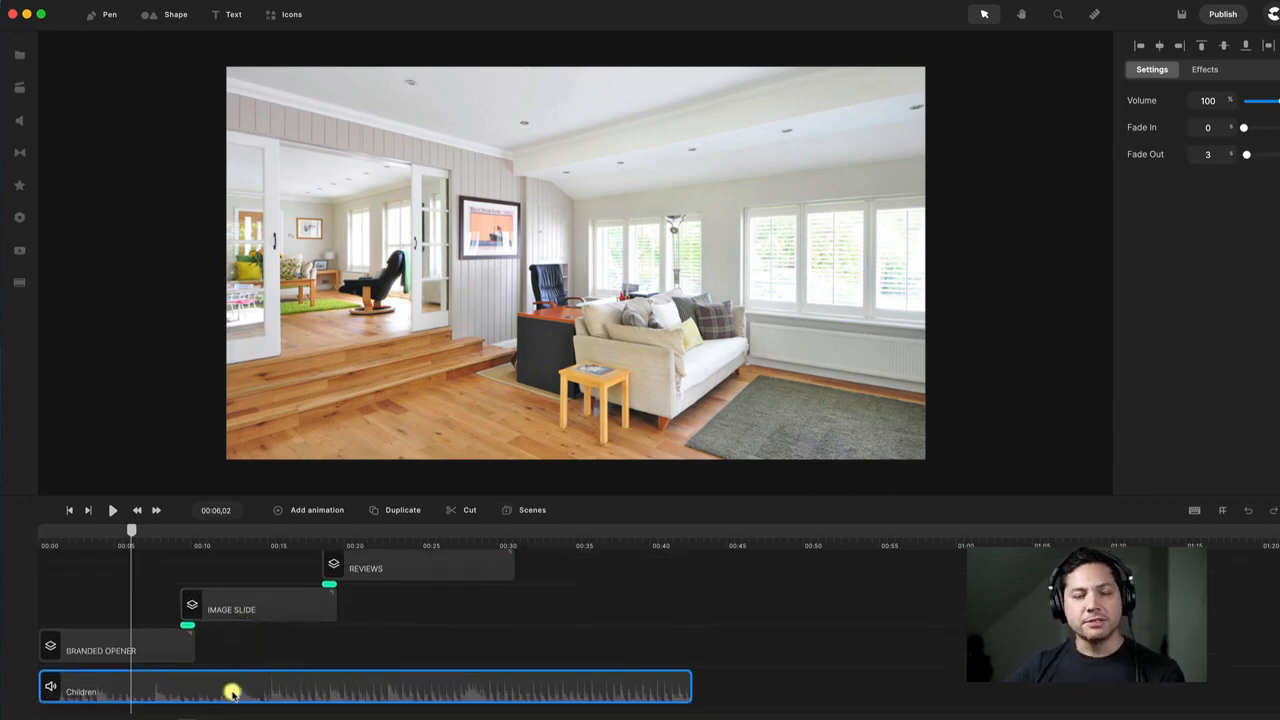
Step: Select the Children music track and view the tracks offered in the music library
click(201, 692)
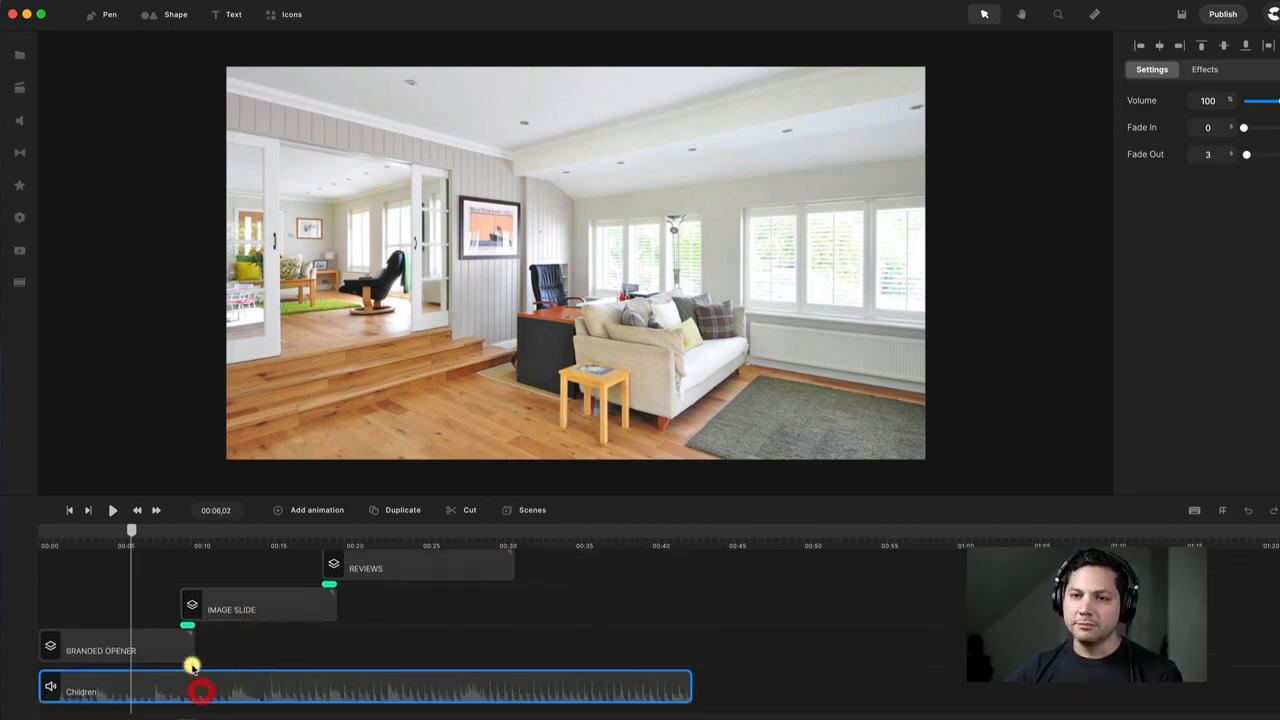
click(13, 116)
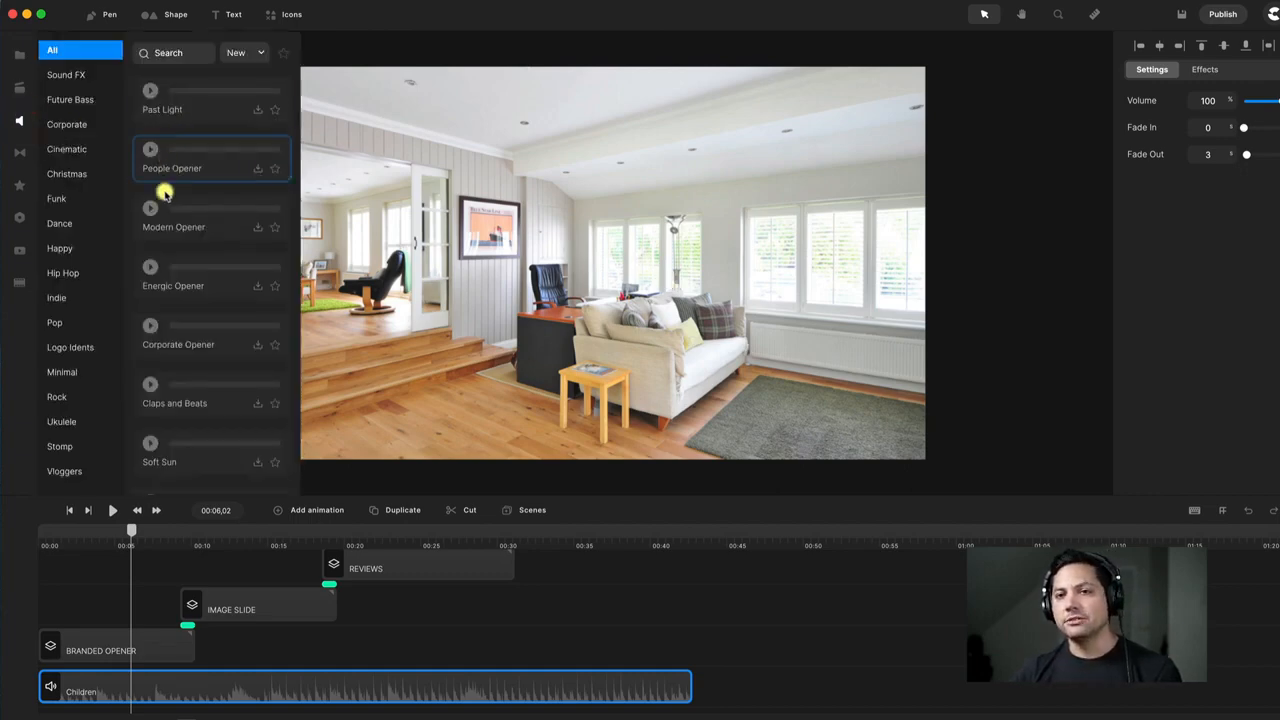
click(20, 122)
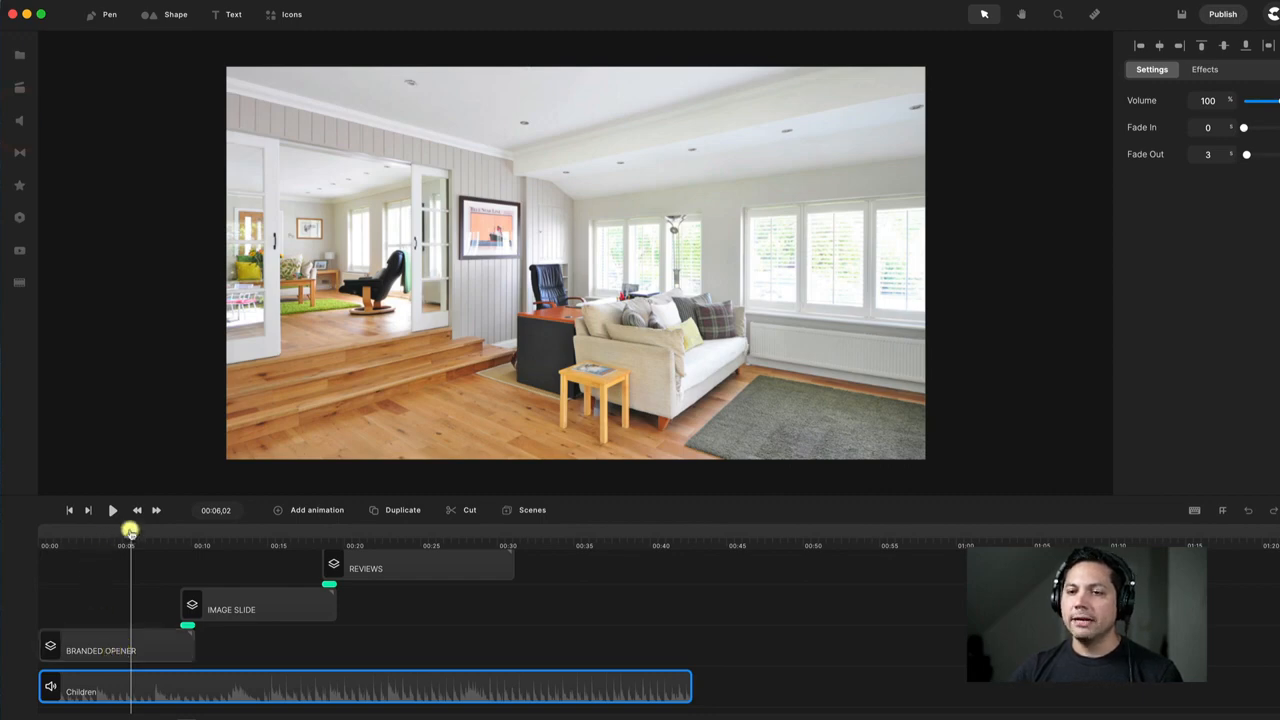
Step: Shift the Image Slide and Reviews scenes earlier together, so that Image Slide starts at about 5.5 seconds
drag(130, 532, 109, 530)
click(119, 650)
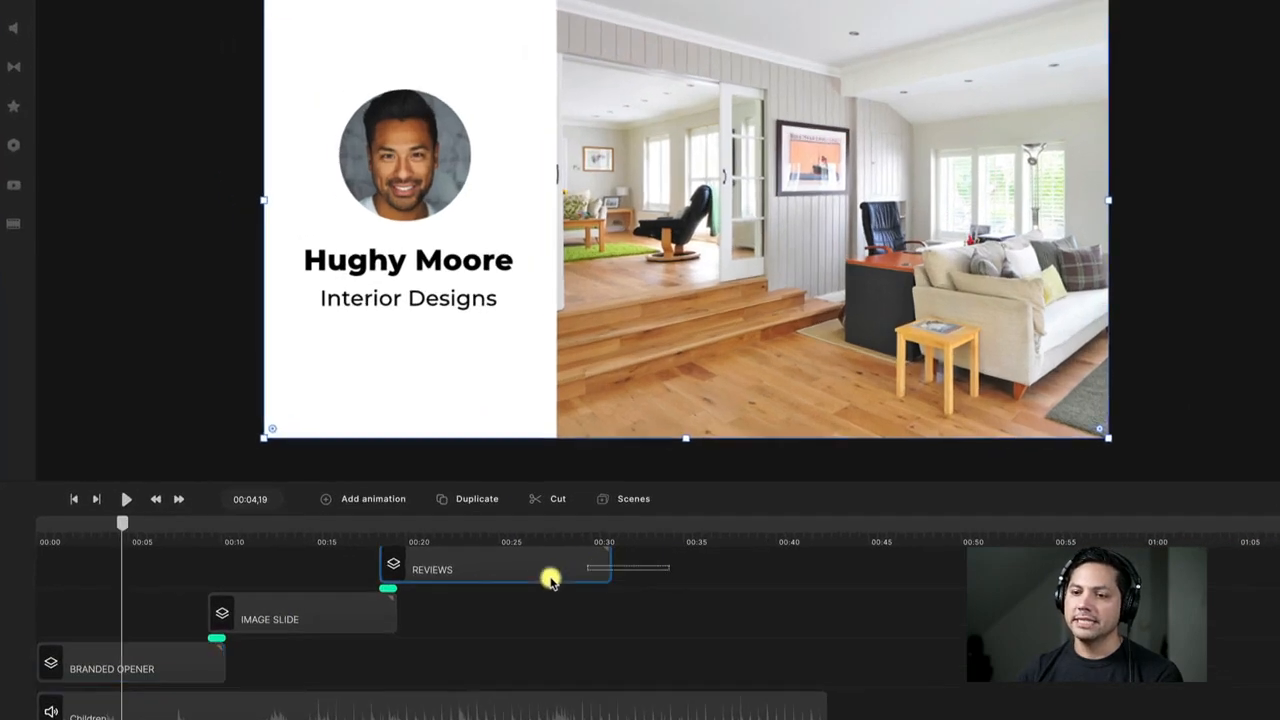
click(304, 606)
drag(323, 617, 251, 623)
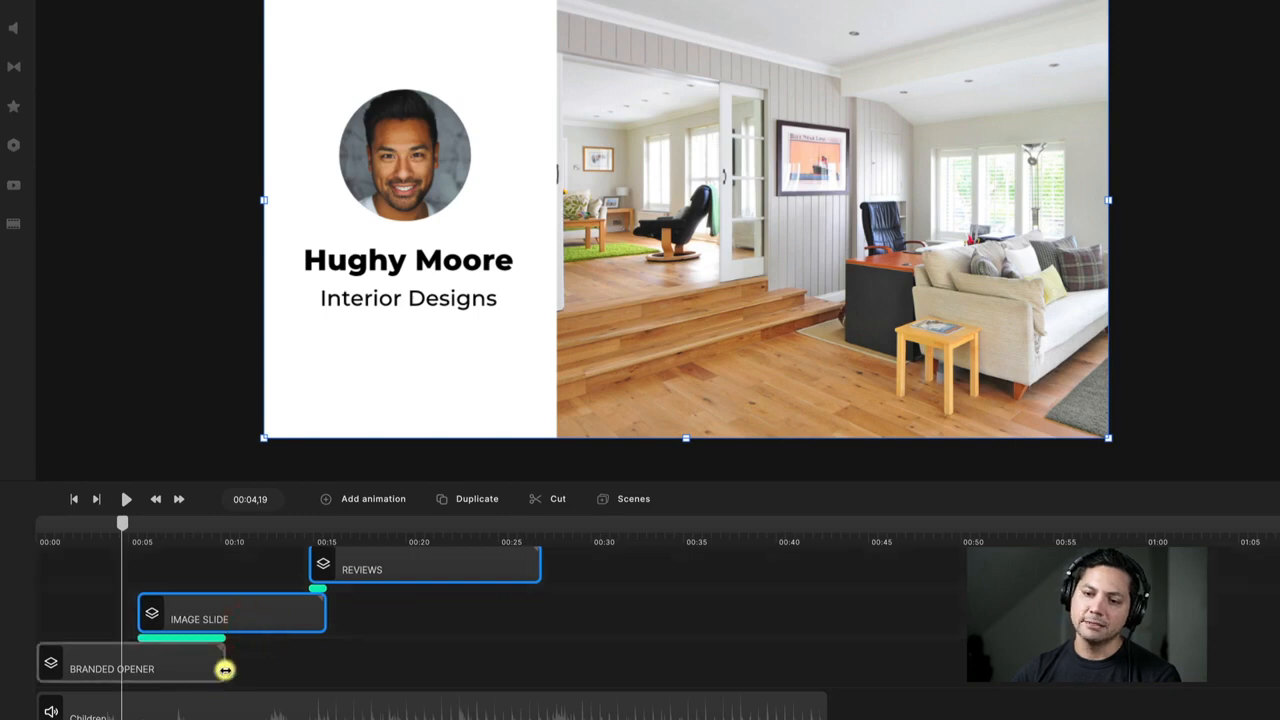
Step: Trim the Branded Opener scene to end at about 6 seconds and play back its transition into Image Slide
drag(225, 670, 157, 675)
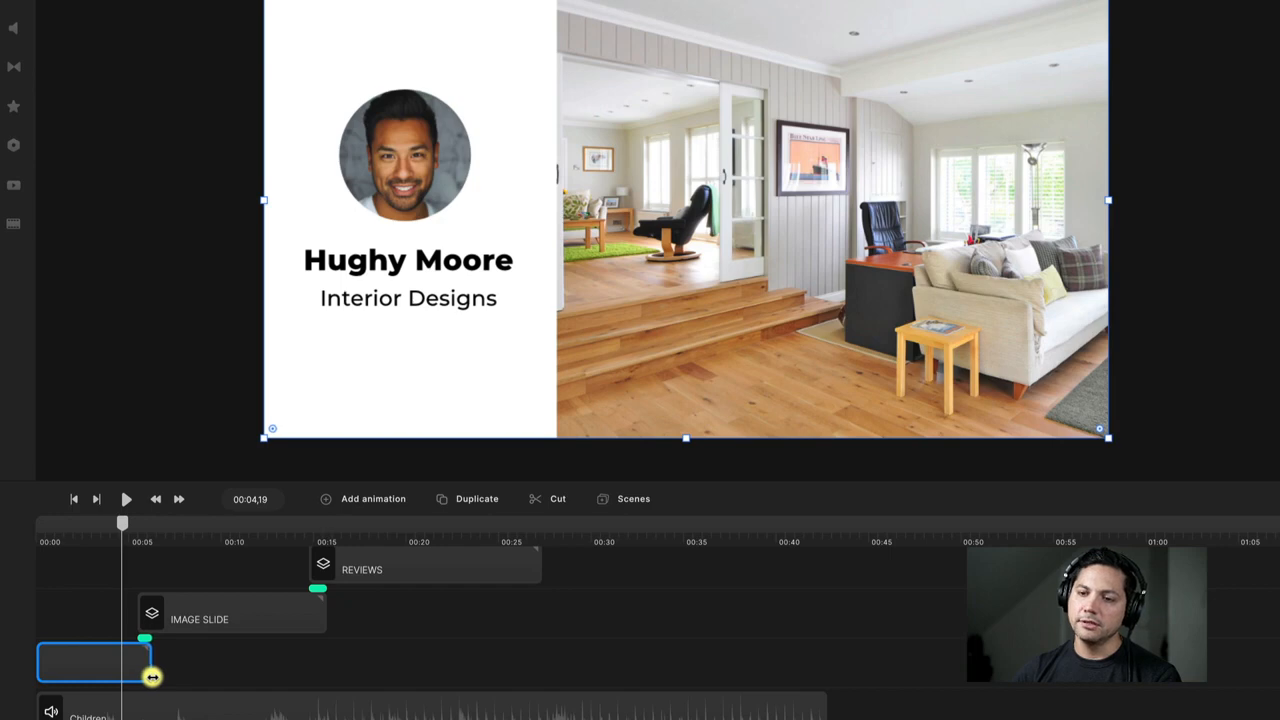
drag(153, 677, 156, 675)
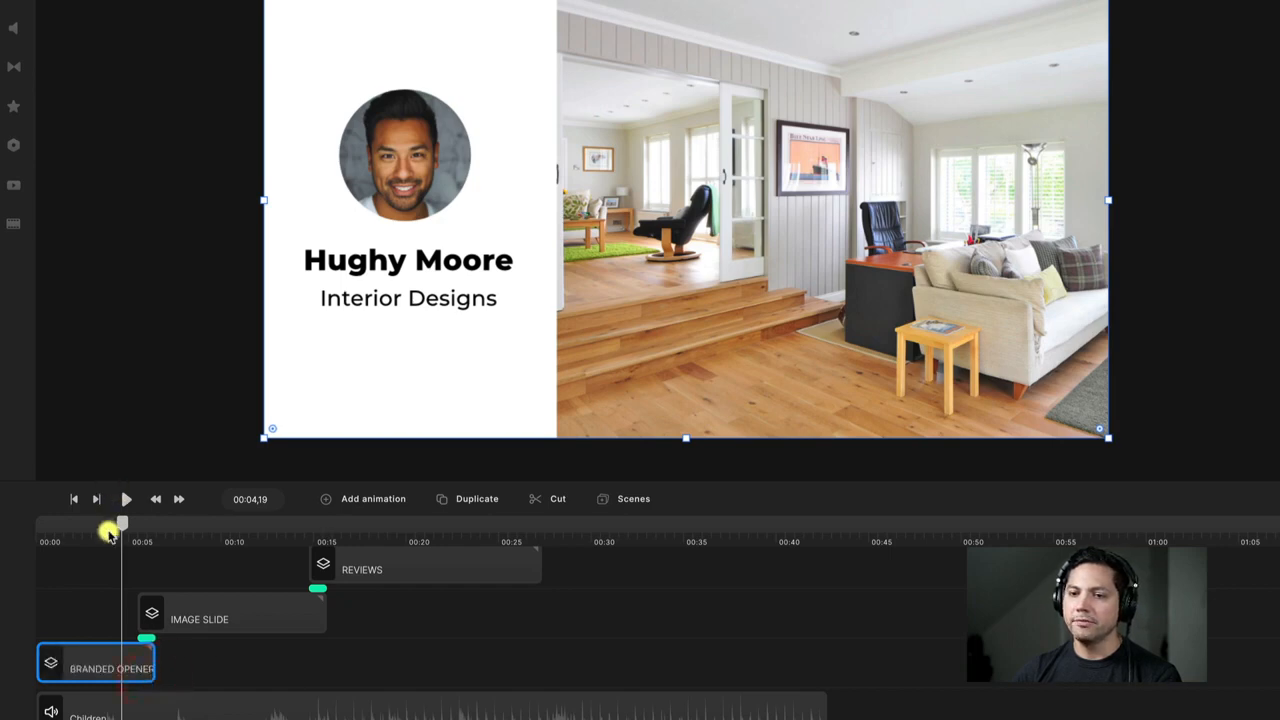
key(space)
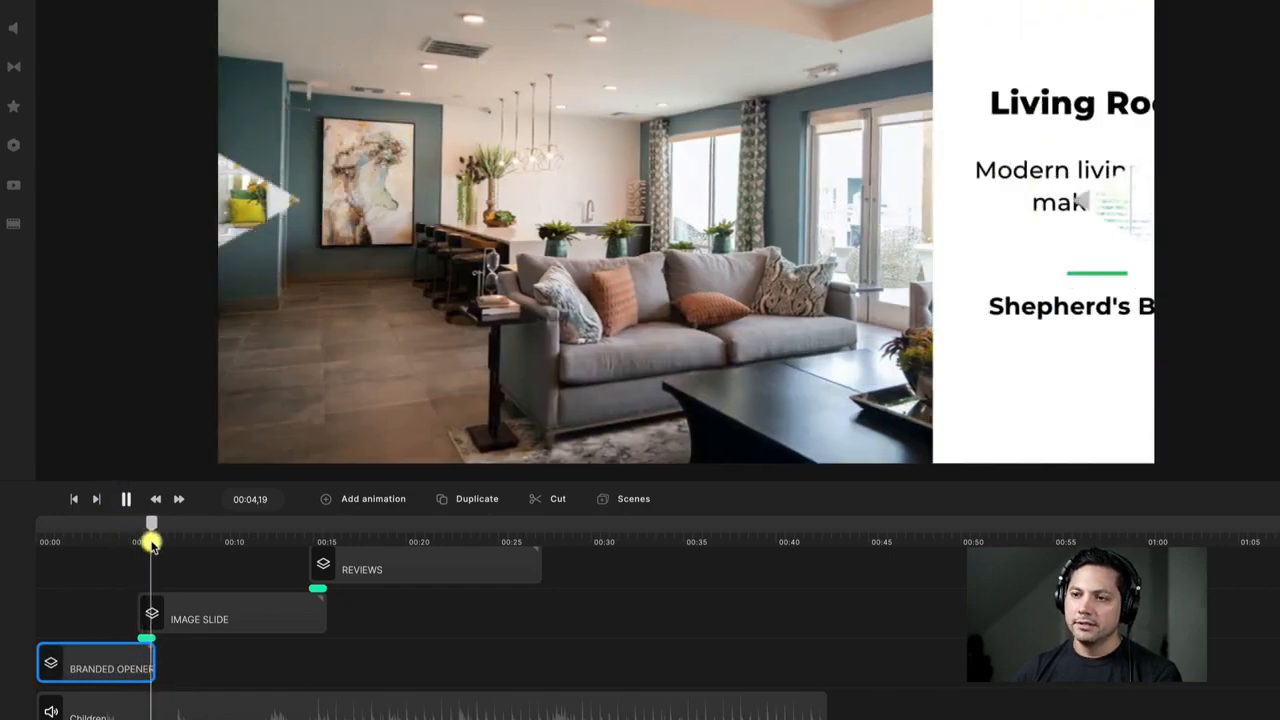
key(space)
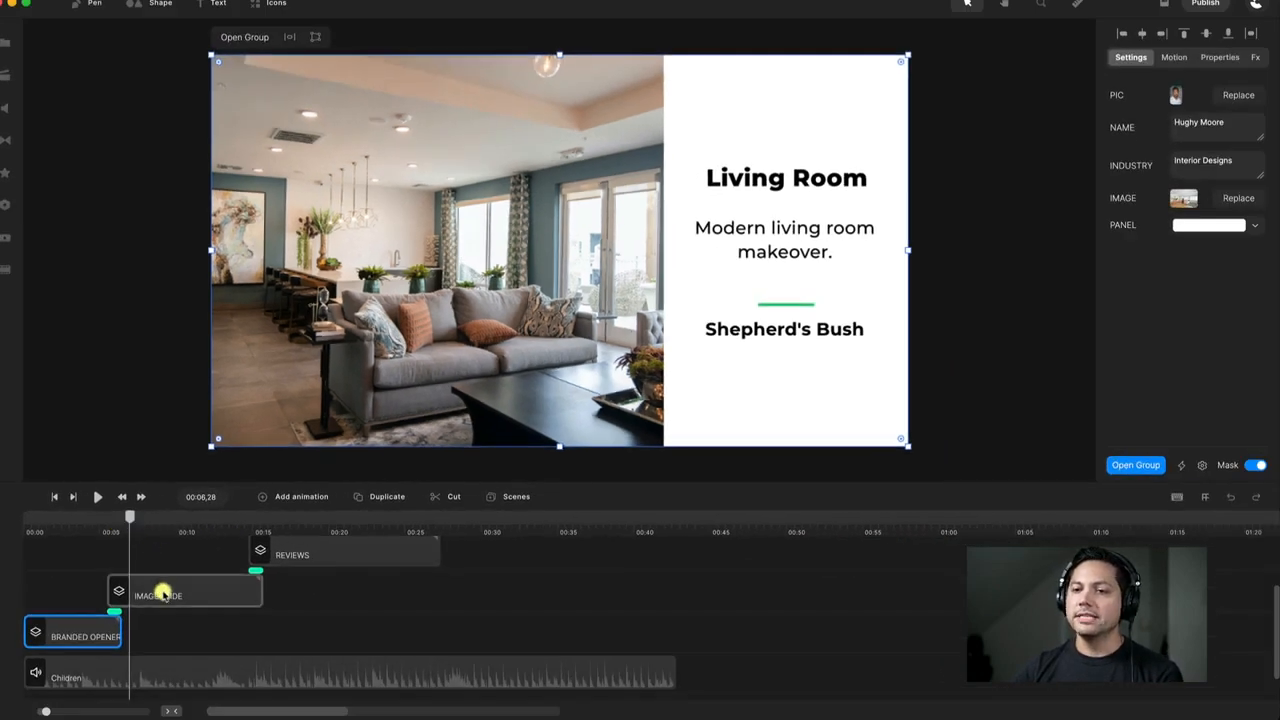
Step: Move the Call To Action scene earlier to start at about 26.5 seconds, slightly overlapping the end of Reviews
click(160, 594)
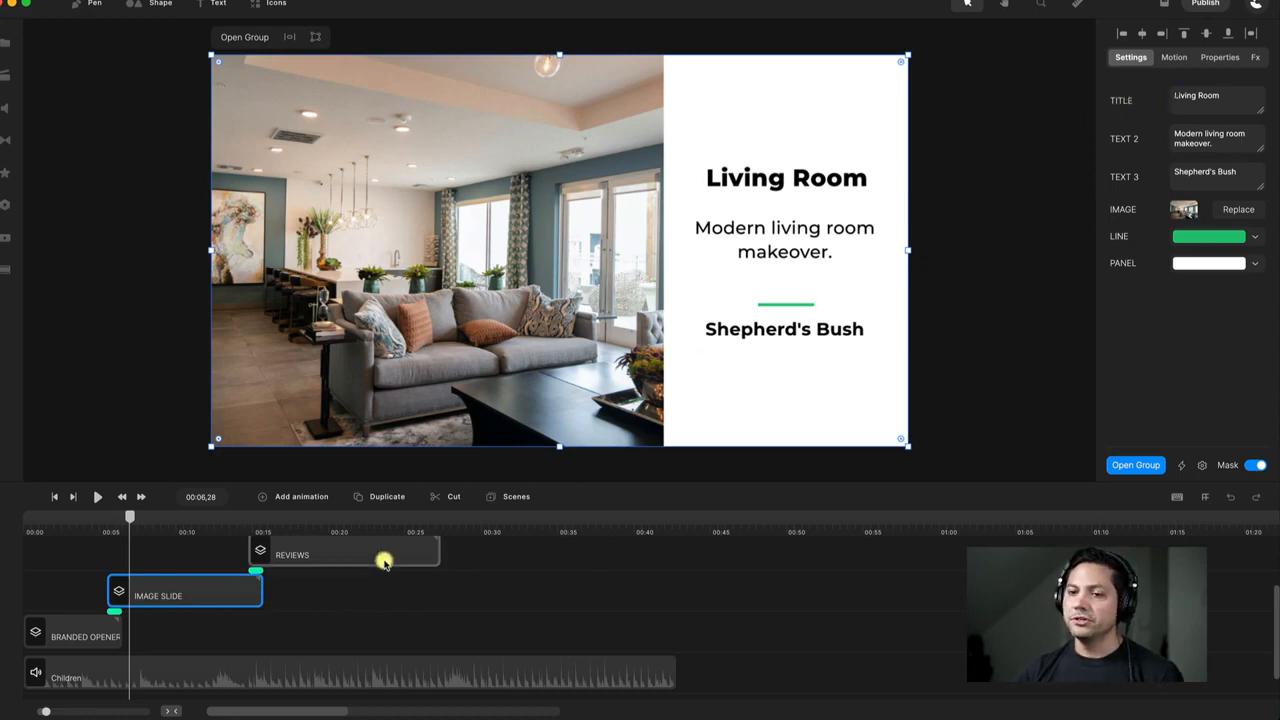
scroll(380, 560, up, 3)
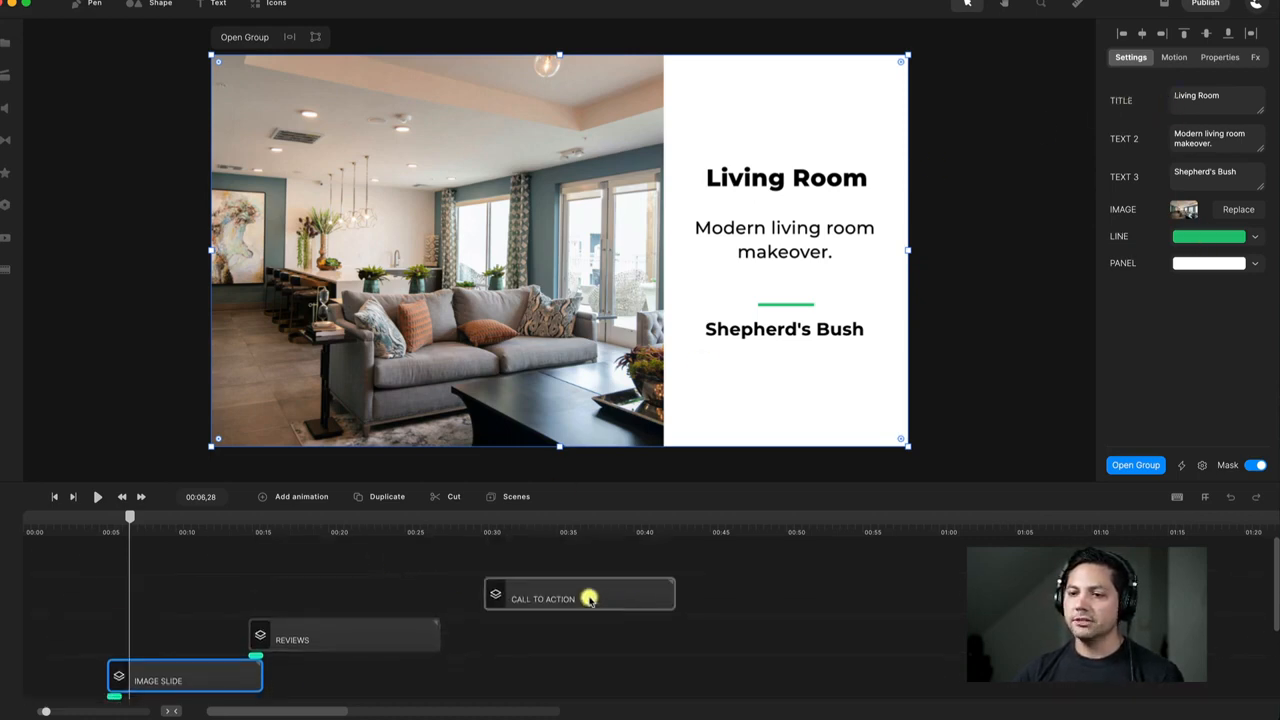
click(365, 520)
drag(538, 607, 466, 608)
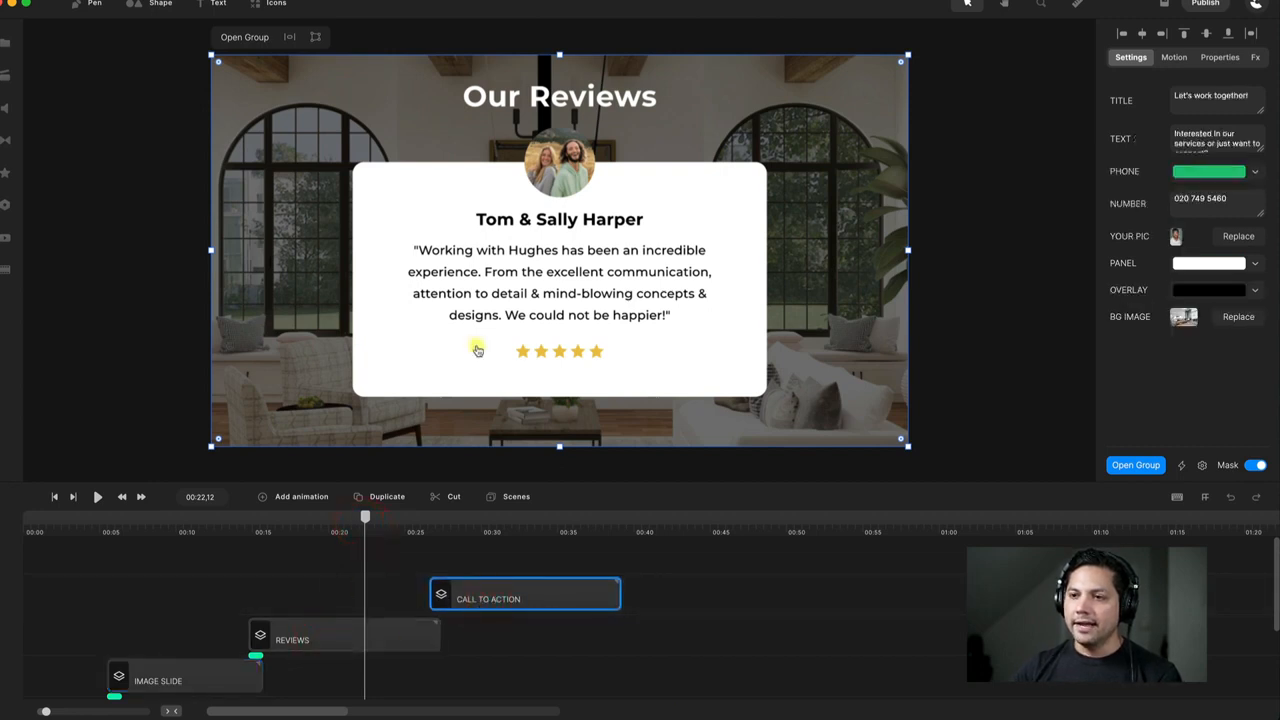
Step: Open the Reviews scene group, place the playhead at about 6 seconds and open the nested Review group
click(316, 639)
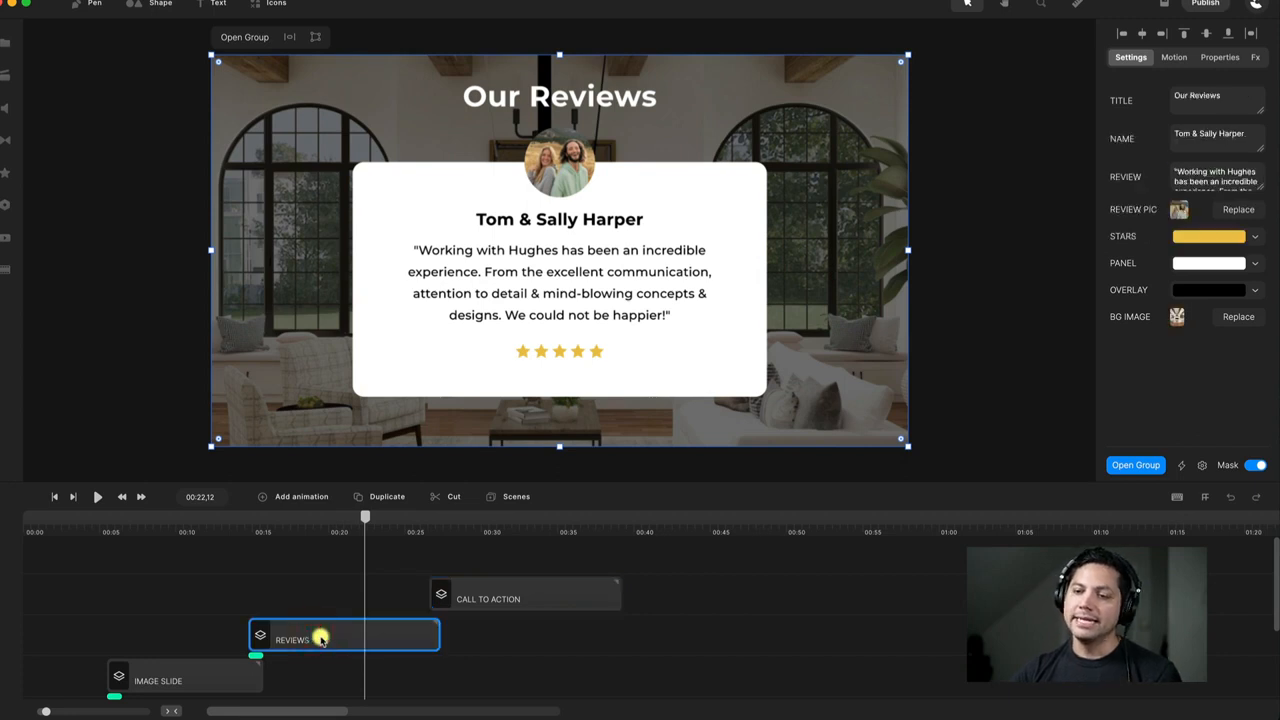
double_click(320, 640)
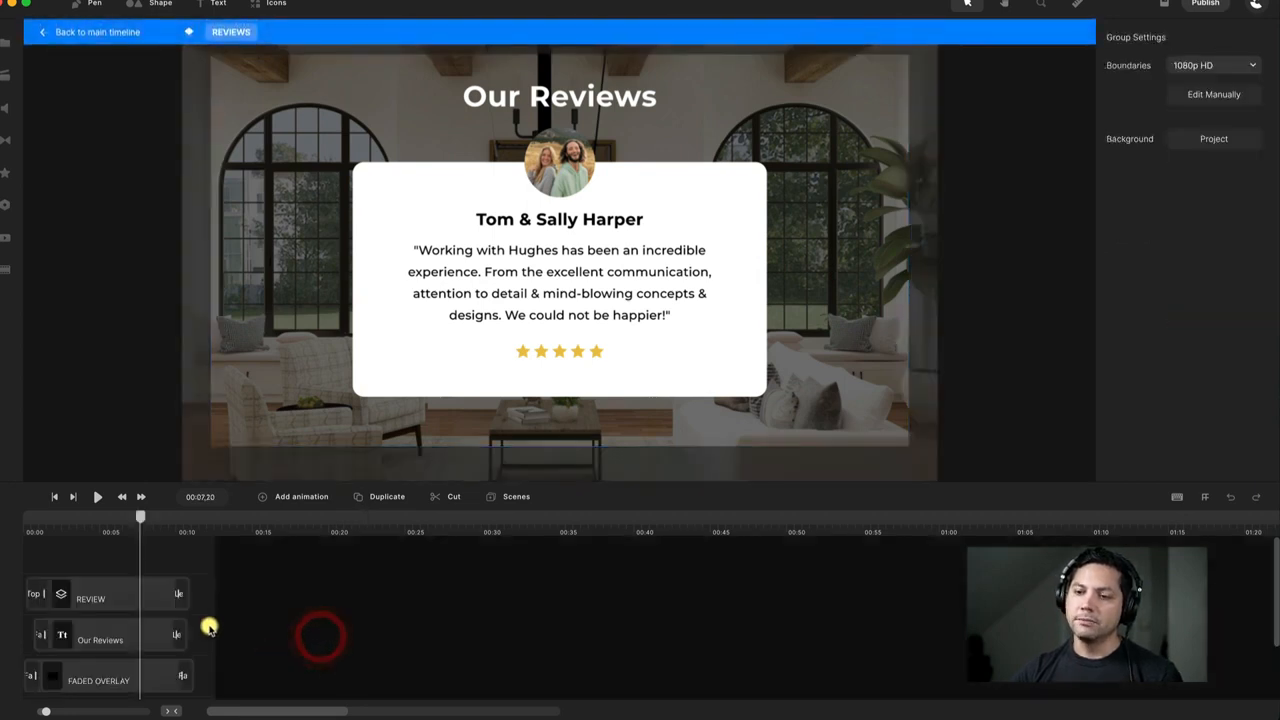
click(121, 519)
drag(131, 529, 299, 532)
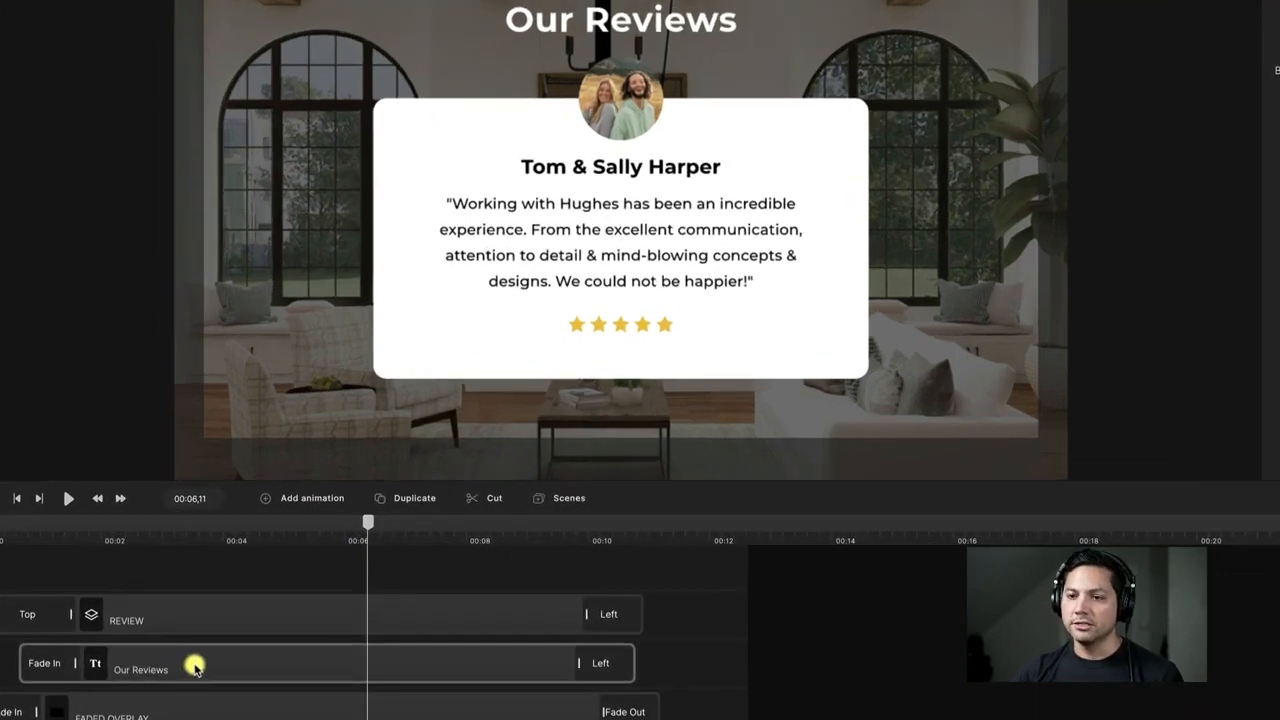
click(187, 624)
double_click(180, 617)
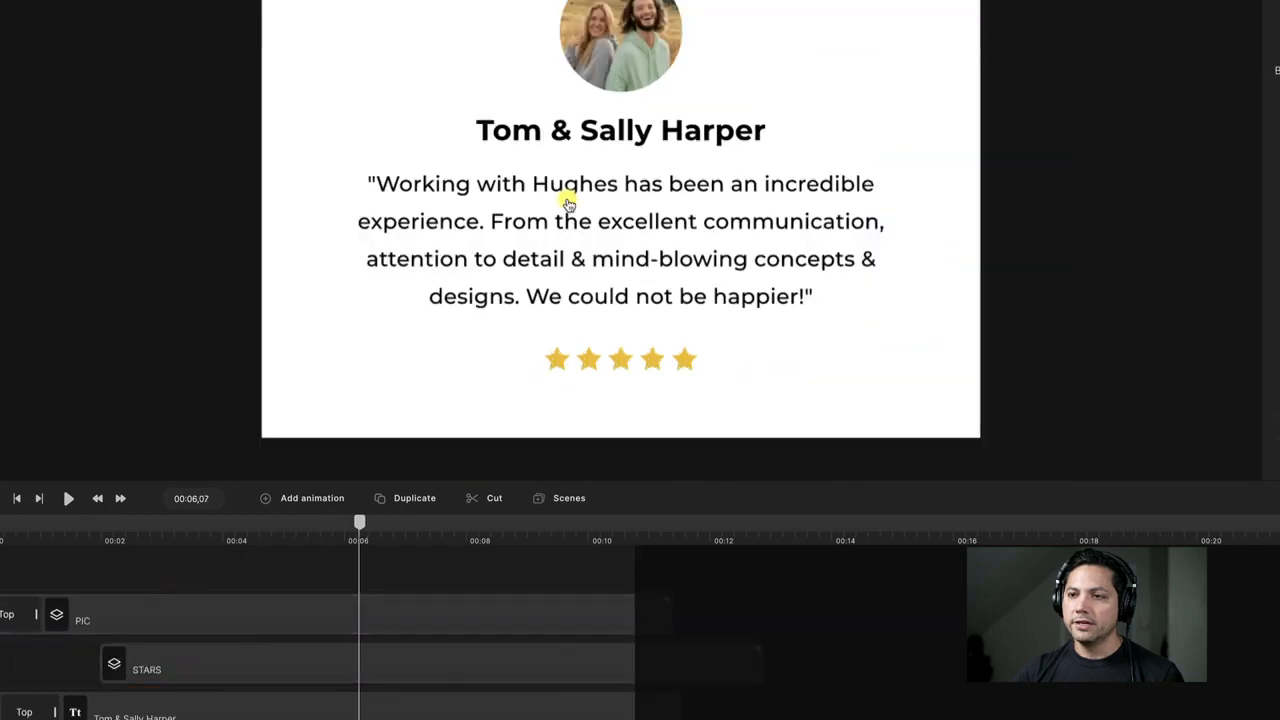
Step: Examine the review card's elements by selecting the reviewer name for text editing, the review text and the stars
click(568, 131)
mouse_move(591, 129)
mouse_down()
mouse_move(620, 129)
mouse_move(597, 133)
mouse_up()
double_click(597, 133)
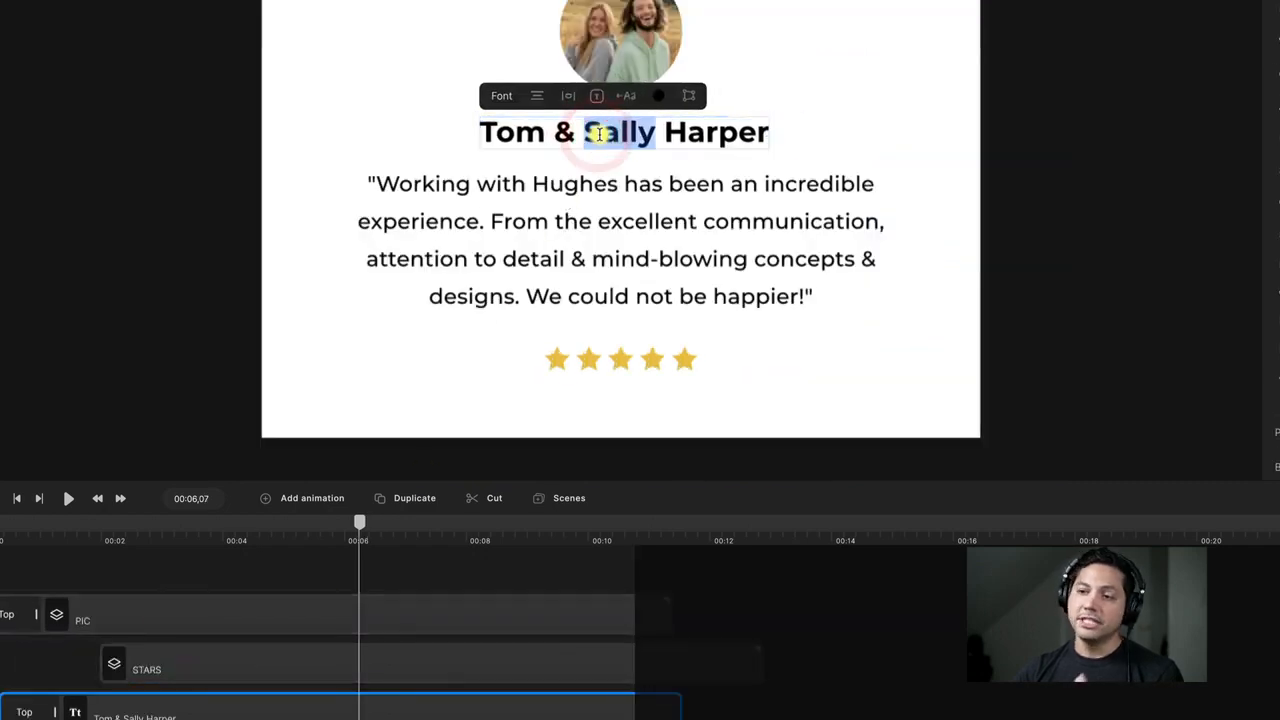
click(561, 252)
click(595, 362)
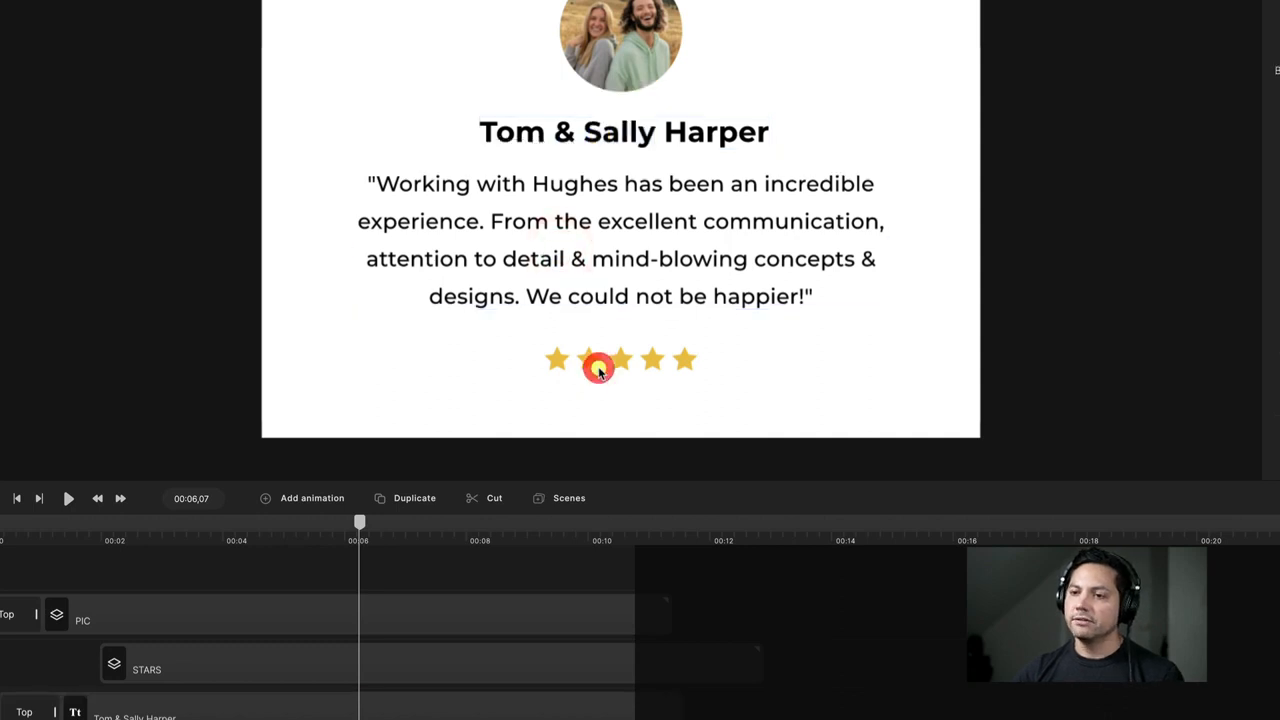
Step: Open the nested Pic group of the review card and select its photo layer
click(632, 115)
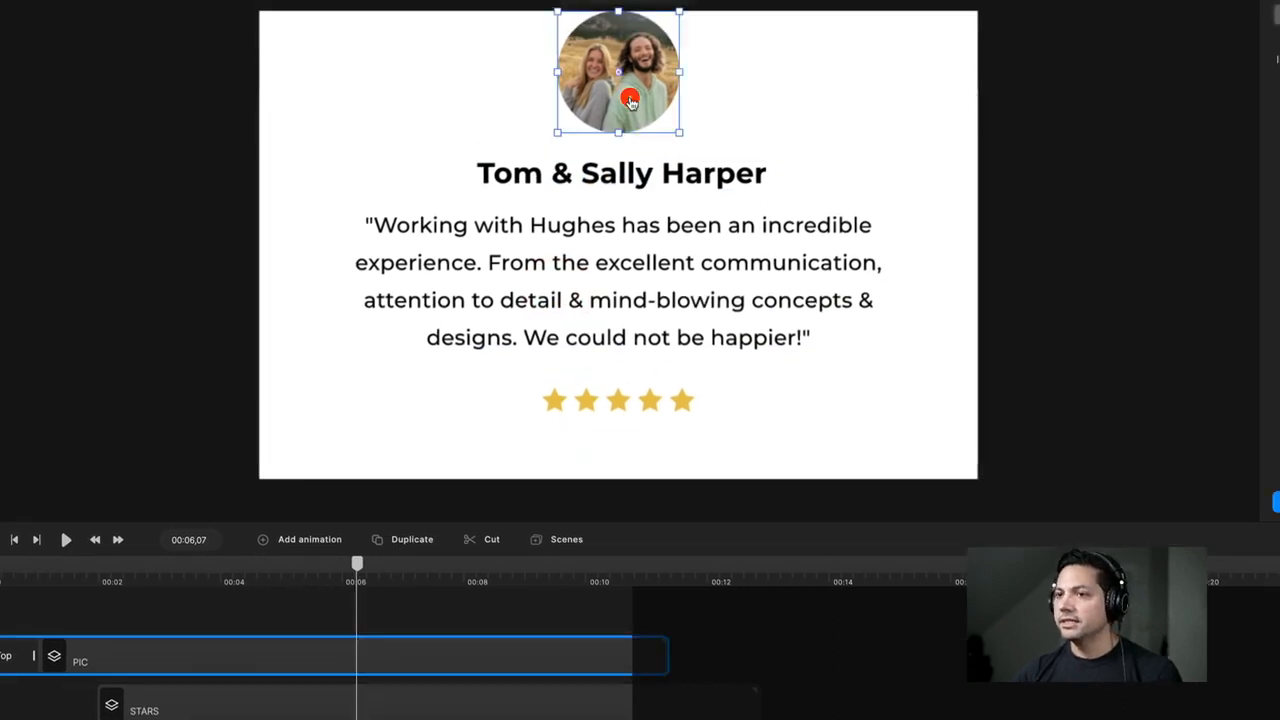
double_click(623, 97)
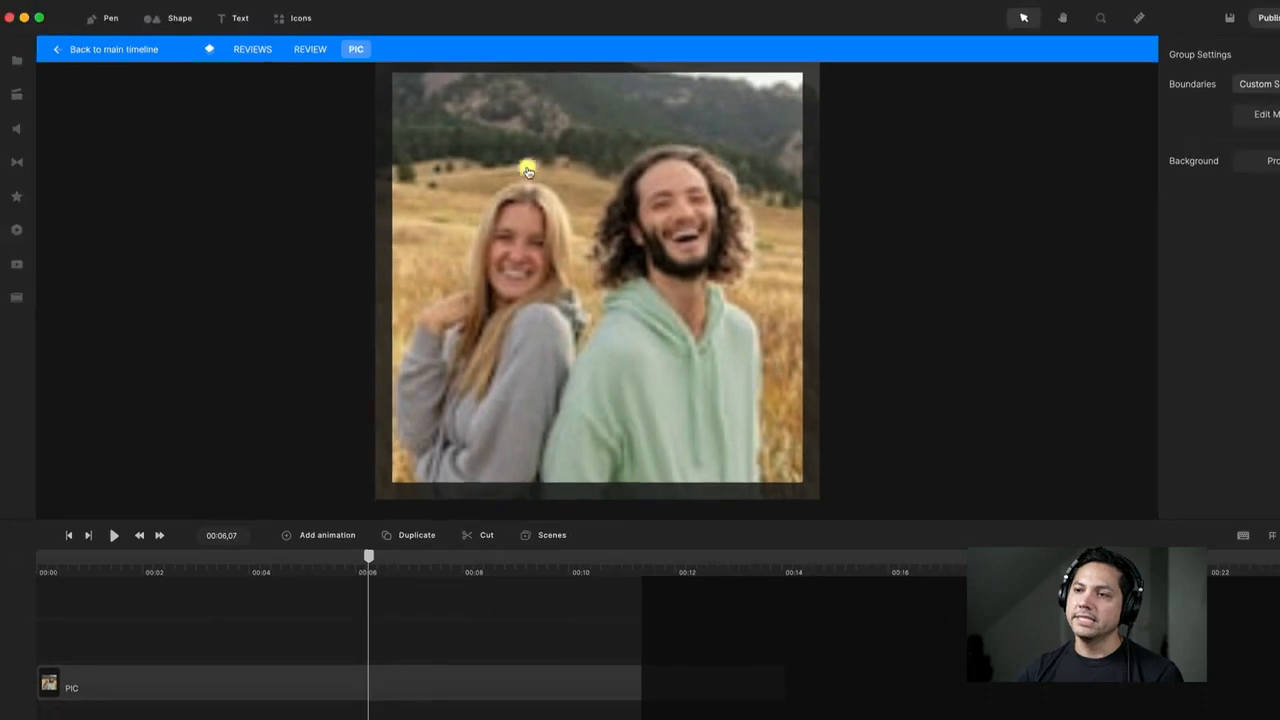
click(237, 679)
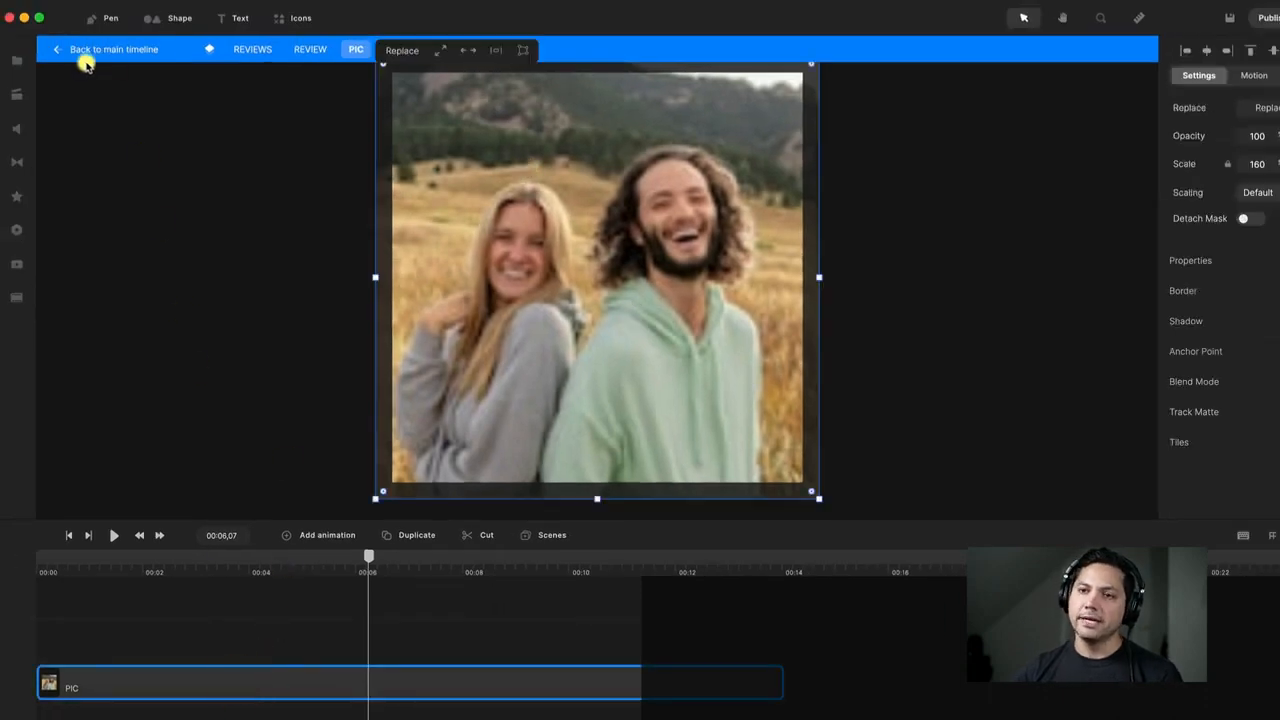
Step: Return to the main timeline, move the playhead to 00:17,20 and select the Reviews scene
click(57, 50)
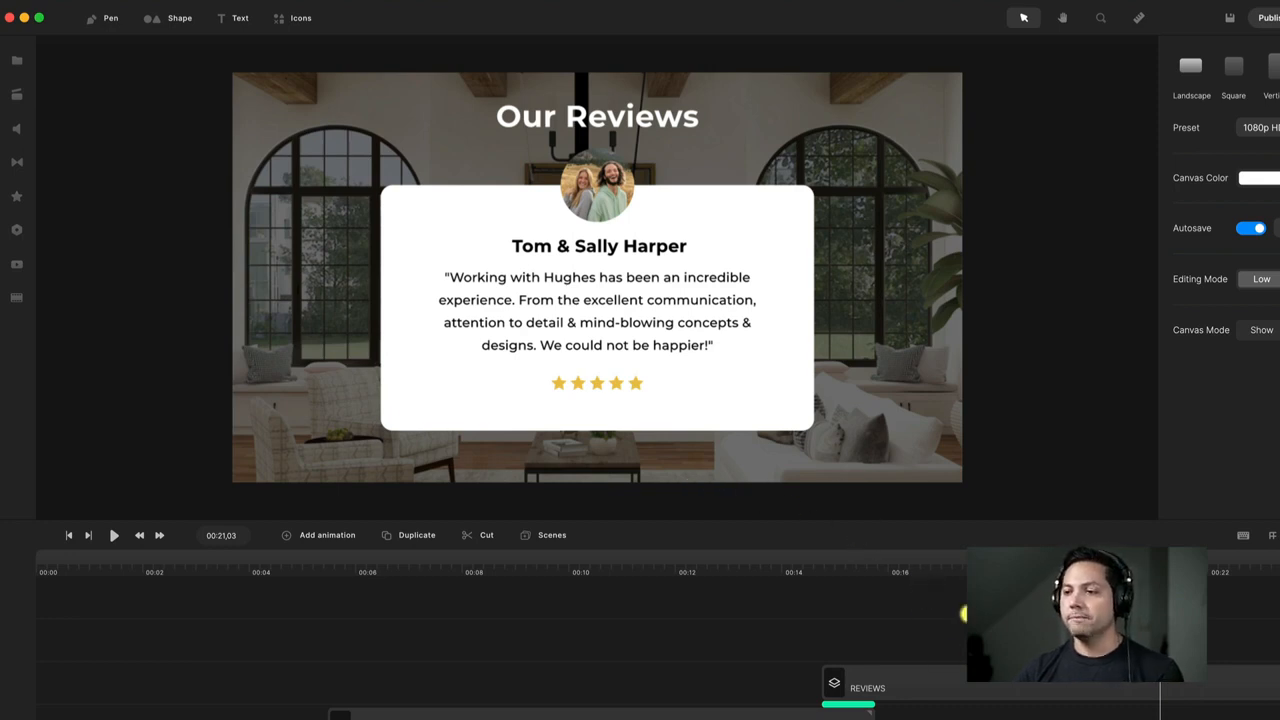
drag(977, 566, 880, 564)
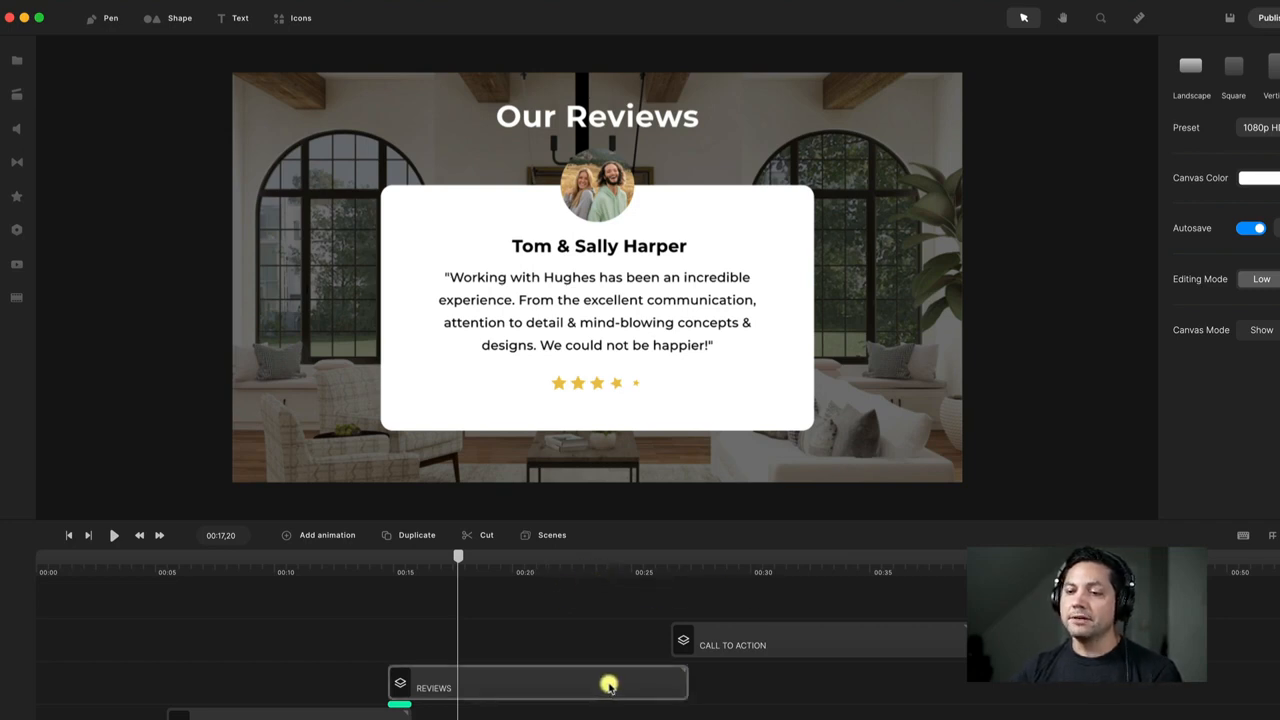
click(513, 682)
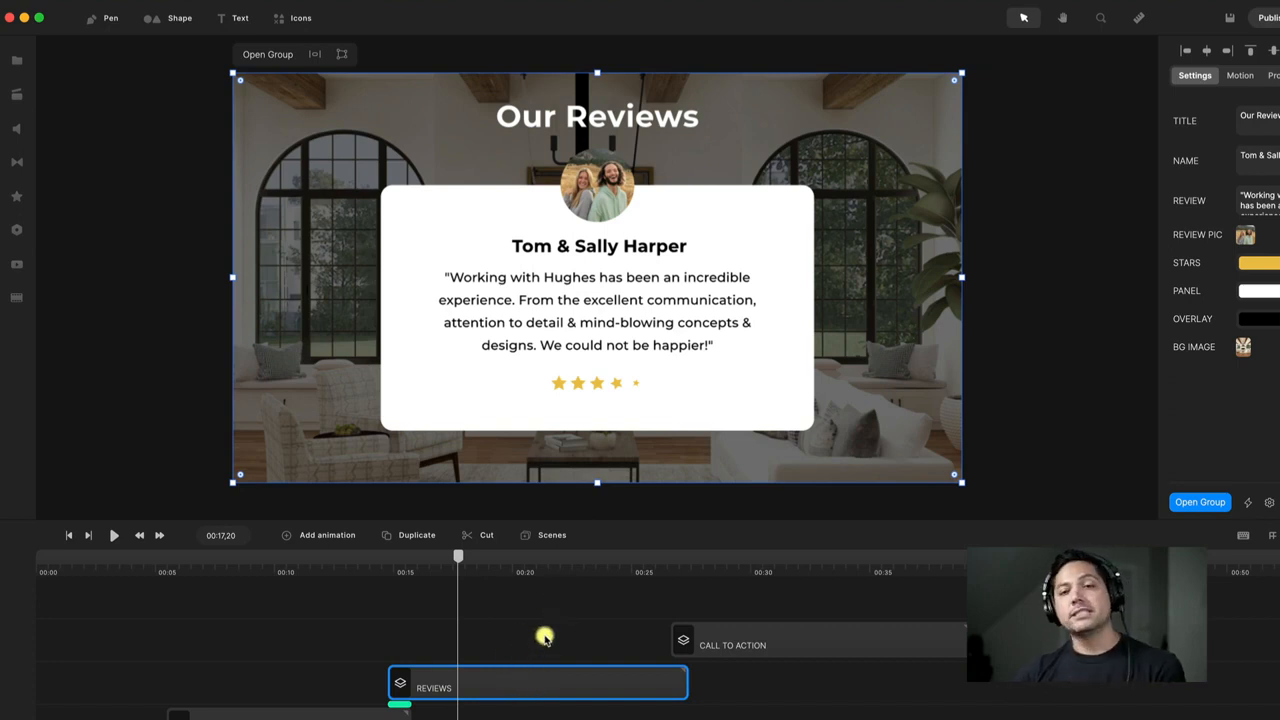
Step: Browse the scene library's 3D Device Pack, Creators Minimal, Video Ads, Summer and Devices categories, then close it
click(546, 540)
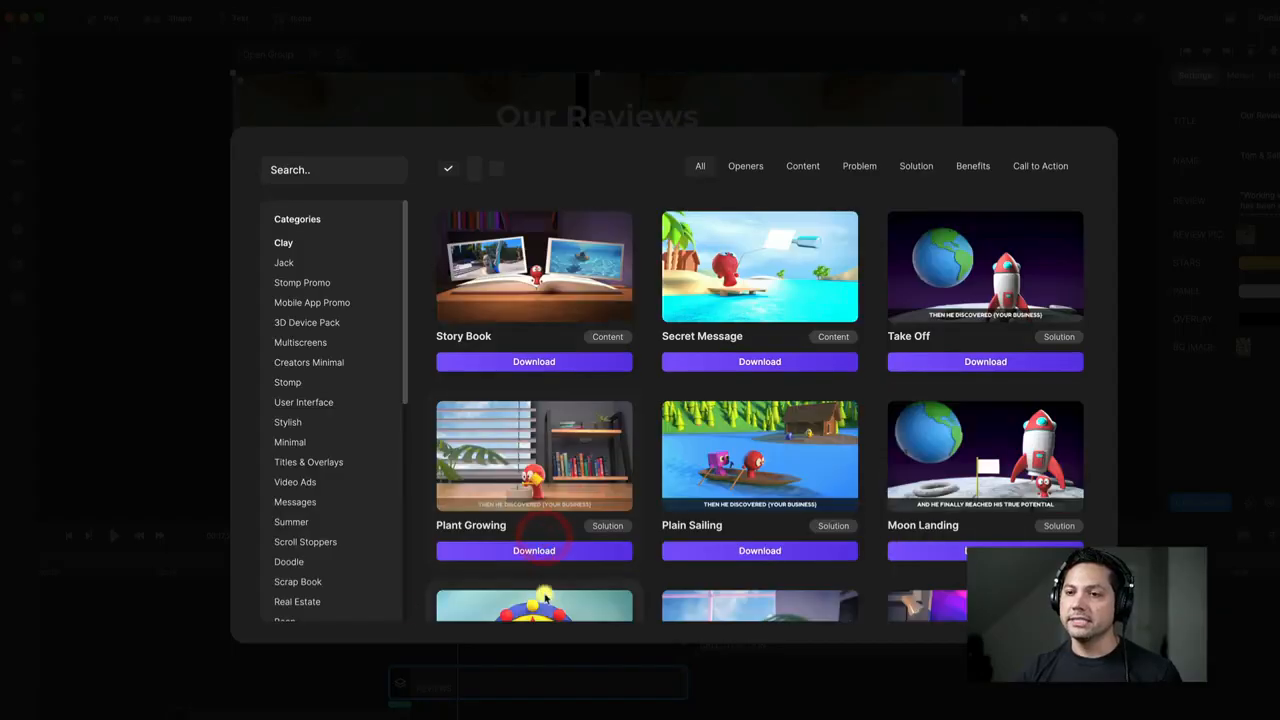
click(300, 322)
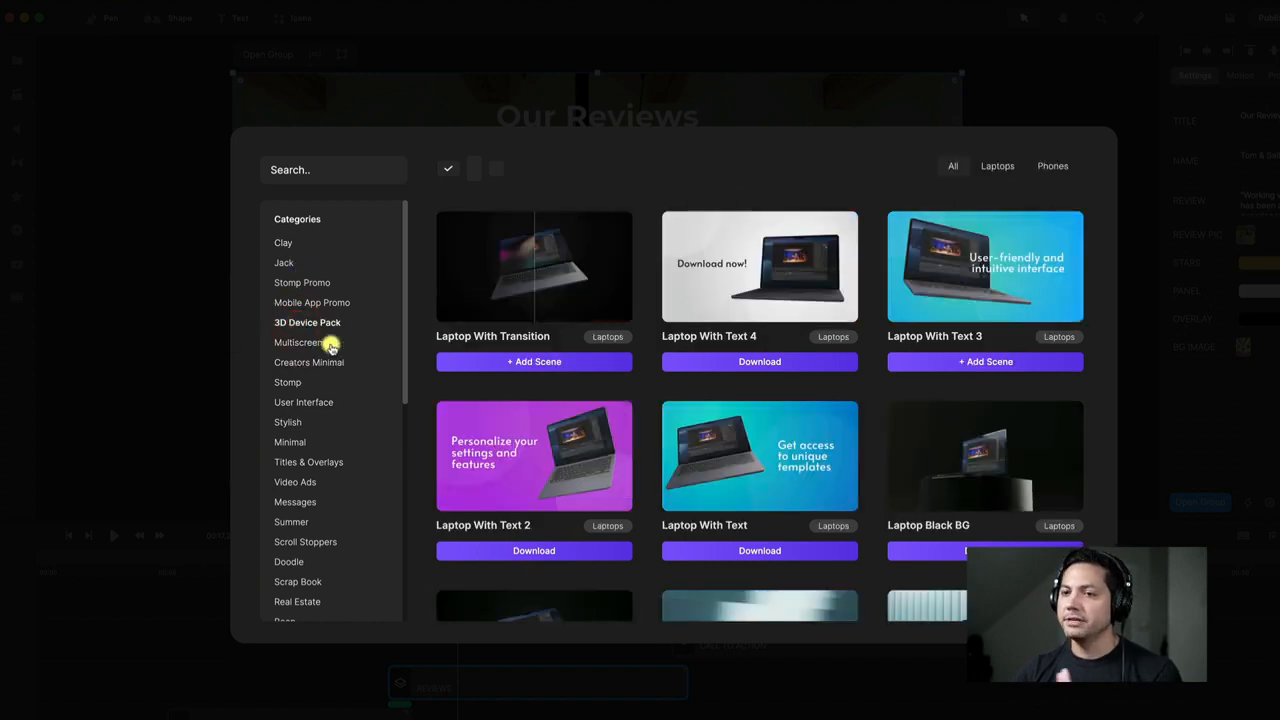
click(300, 364)
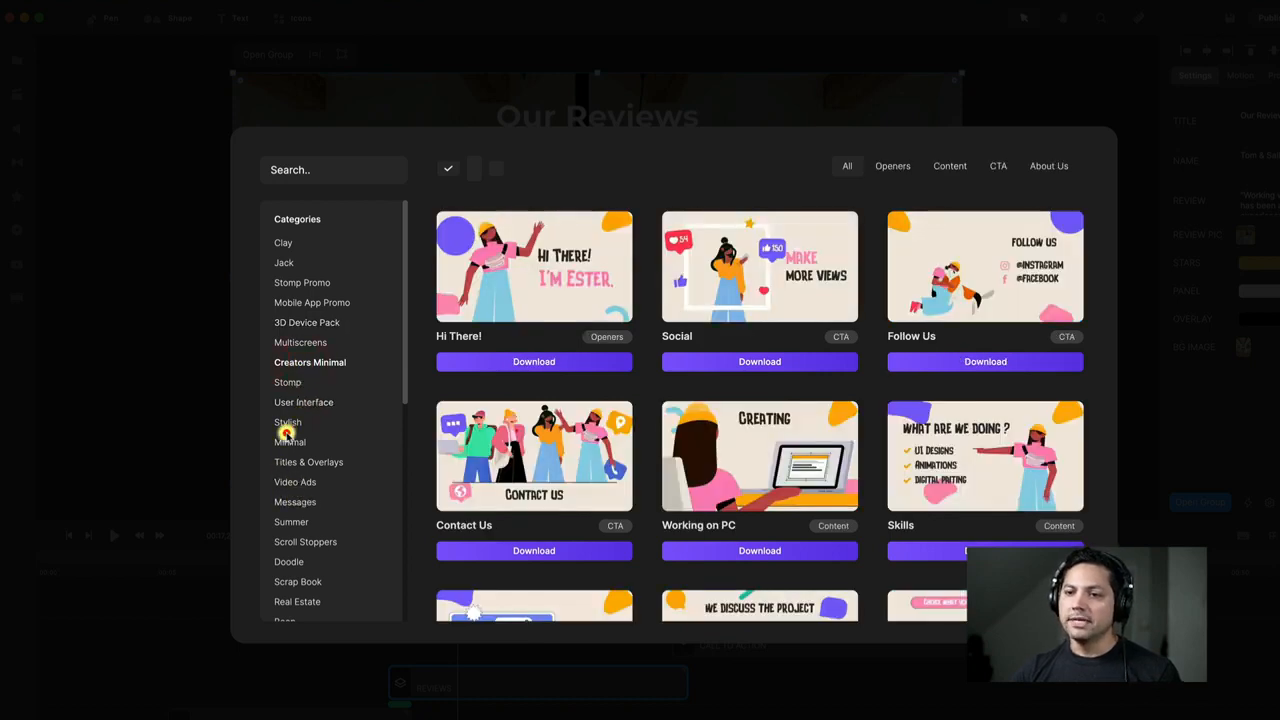
click(292, 482)
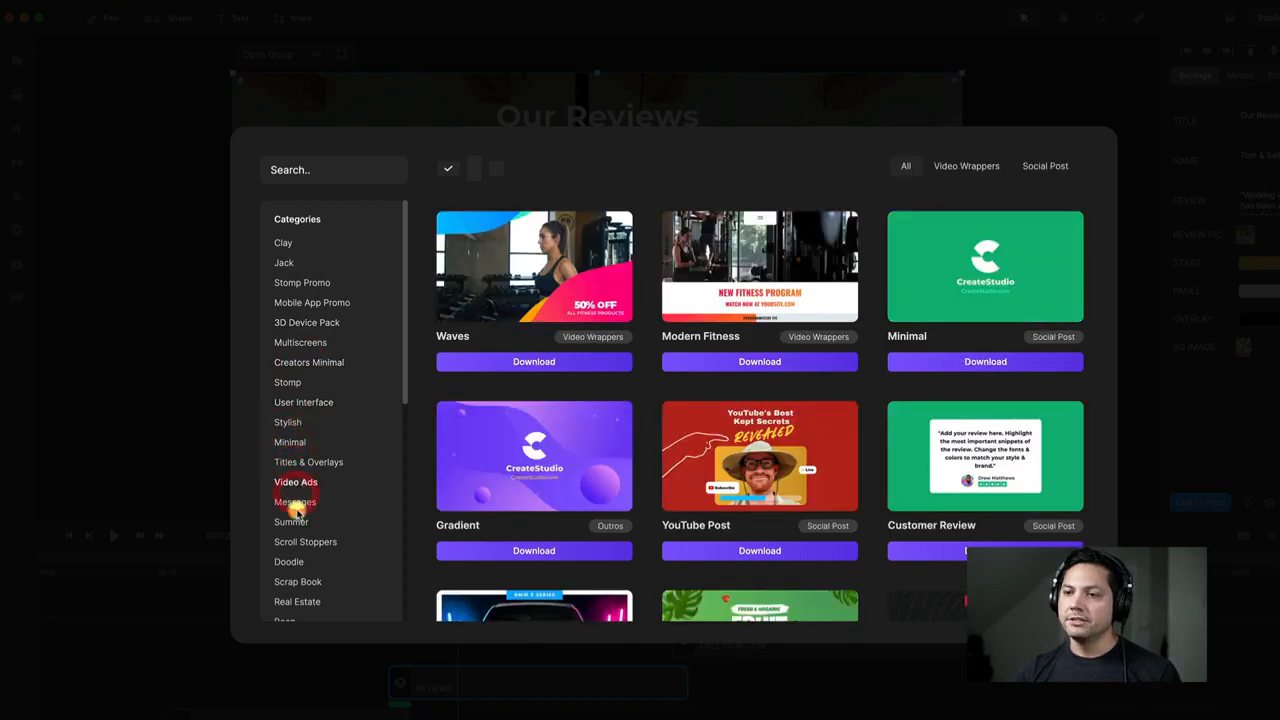
click(295, 522)
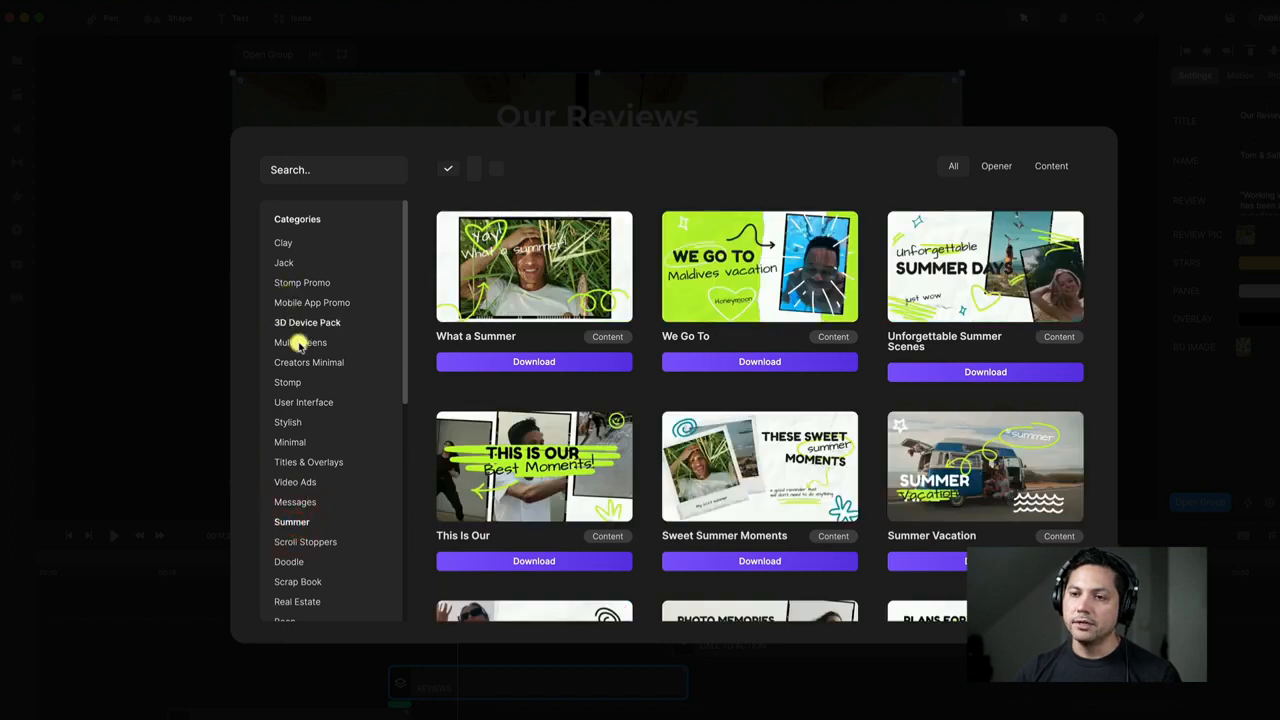
scroll(300, 360, down, 2)
scroll(295, 535, down, 2)
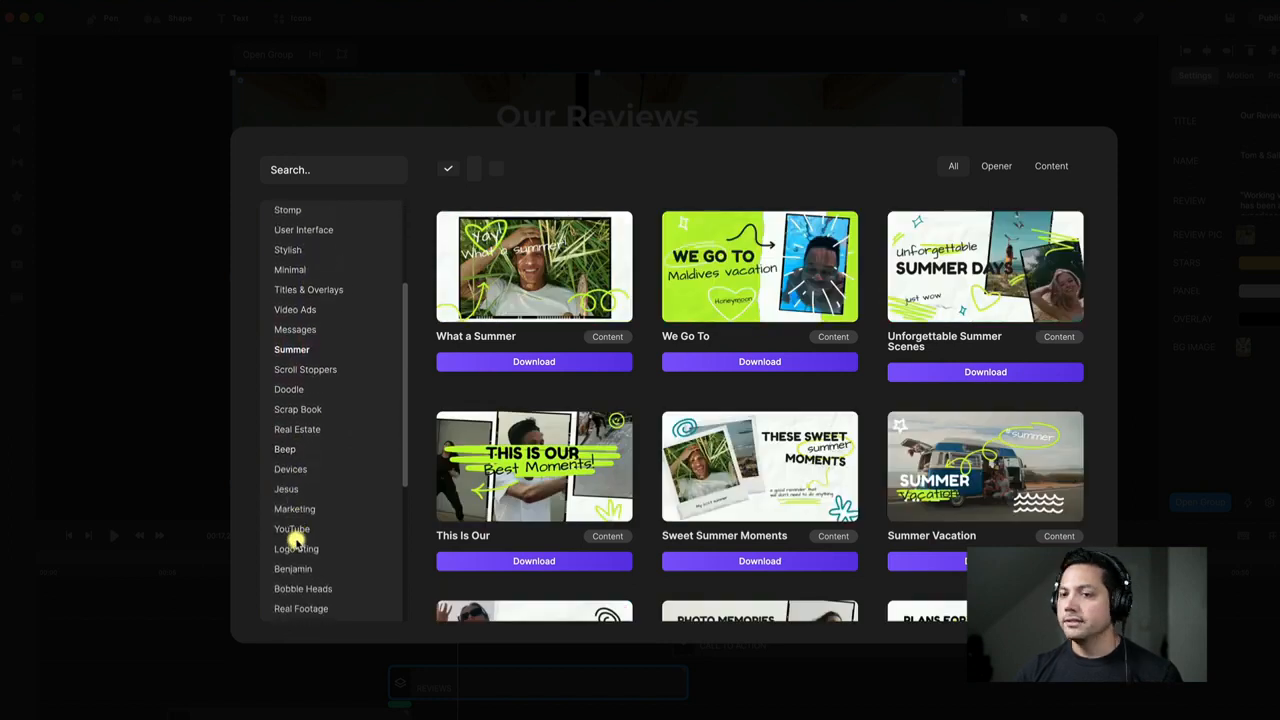
click(290, 470)
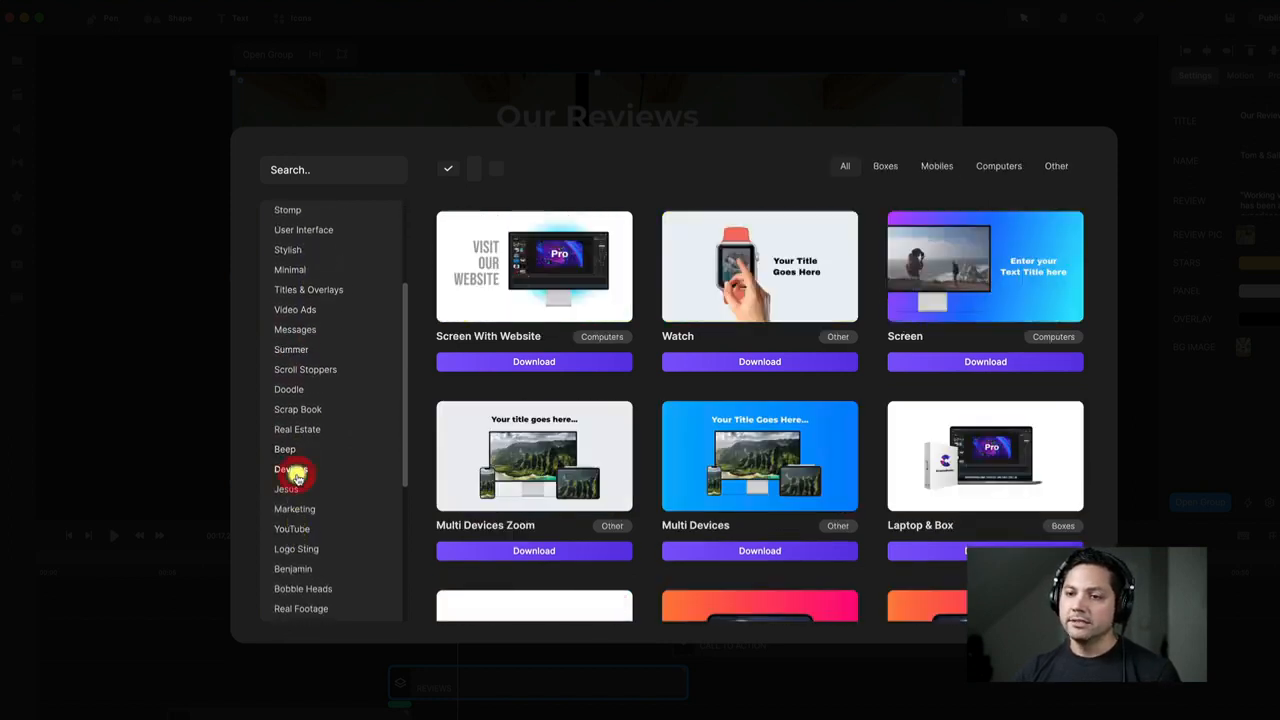
scroll(308, 322, up, 3)
scroll(308, 322, up, 1)
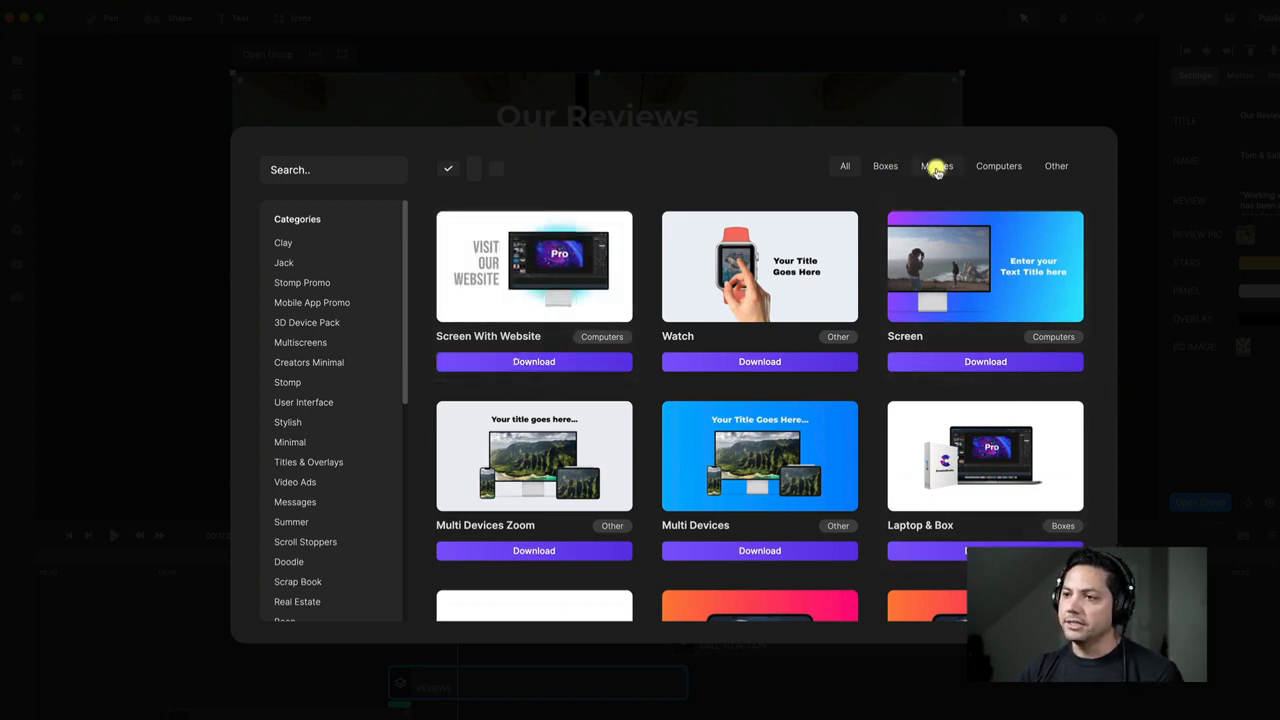
click(161, 282)
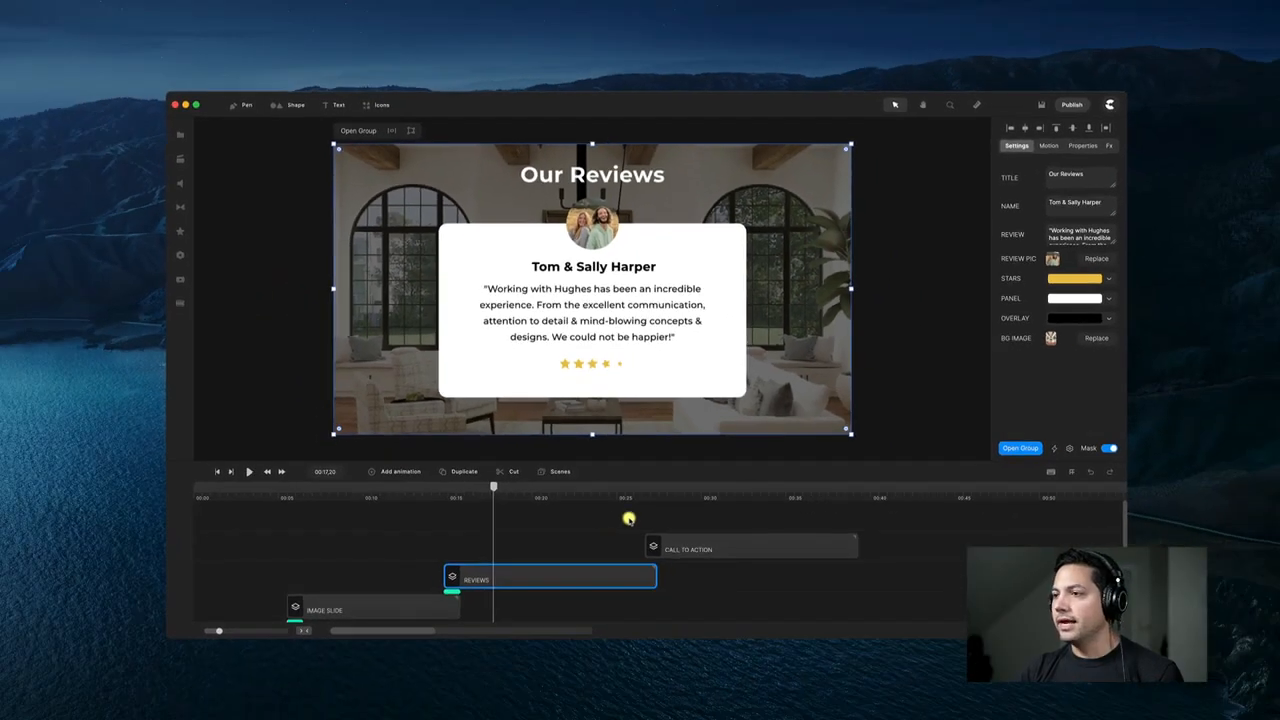